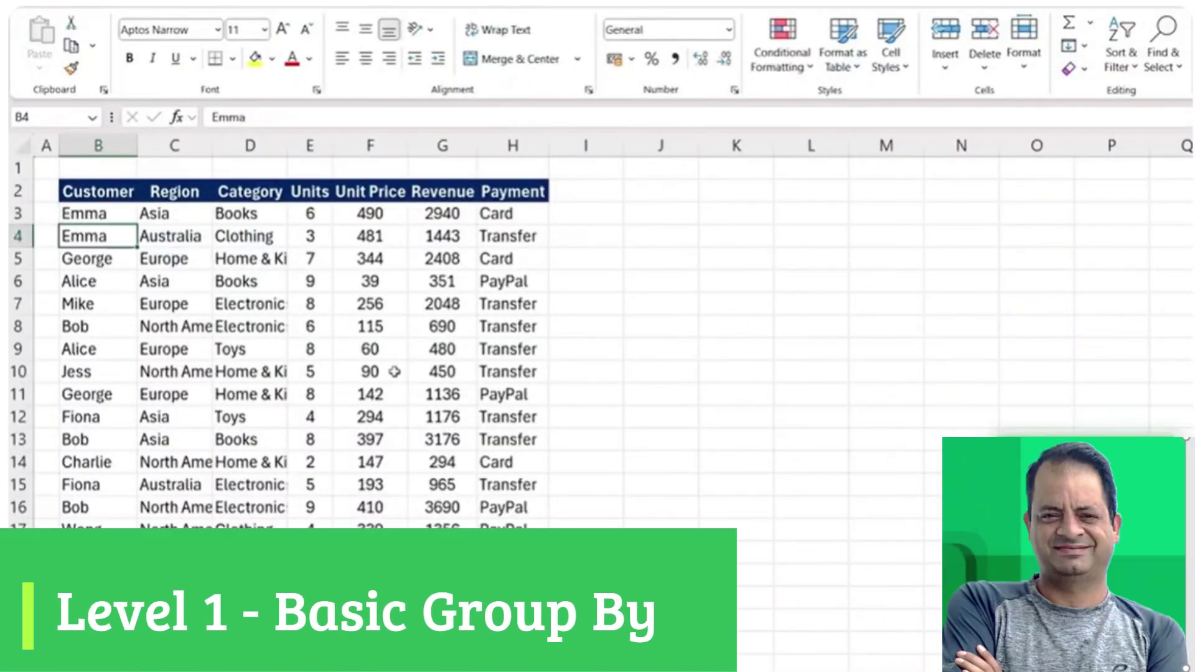
Select J3 beside the data as the summary spot, noting the Category and Revenue columns
key(Right)
key(Right)
key(Right)
key(Right)
key(Right)
key(Right)
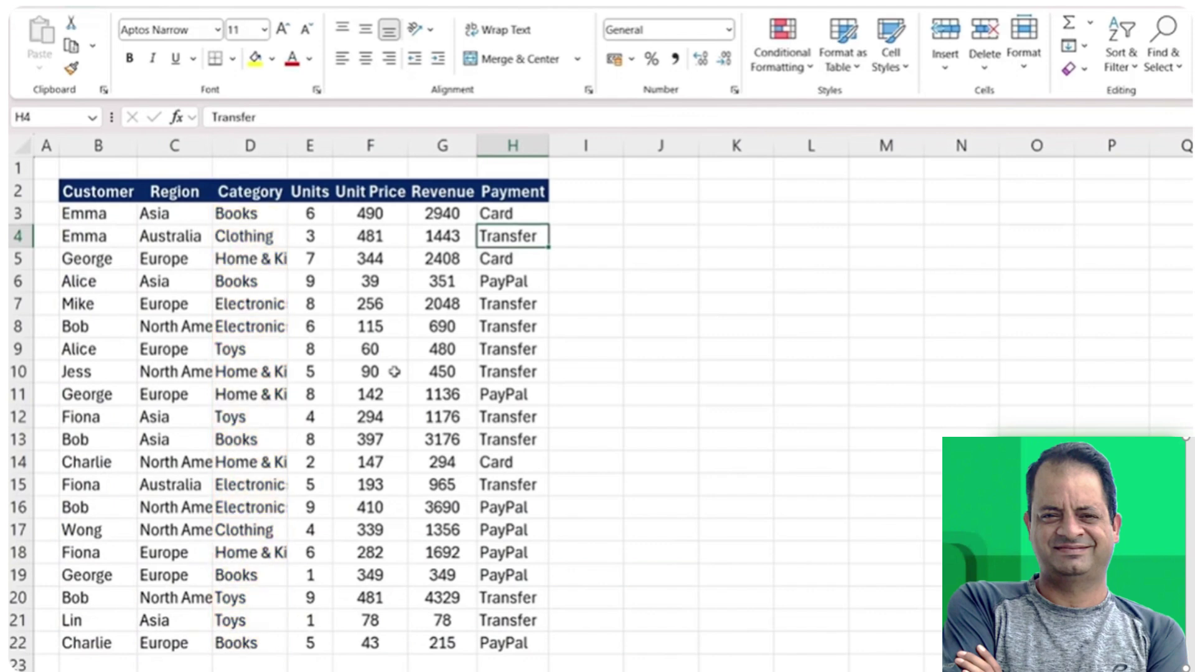
click(660, 213)
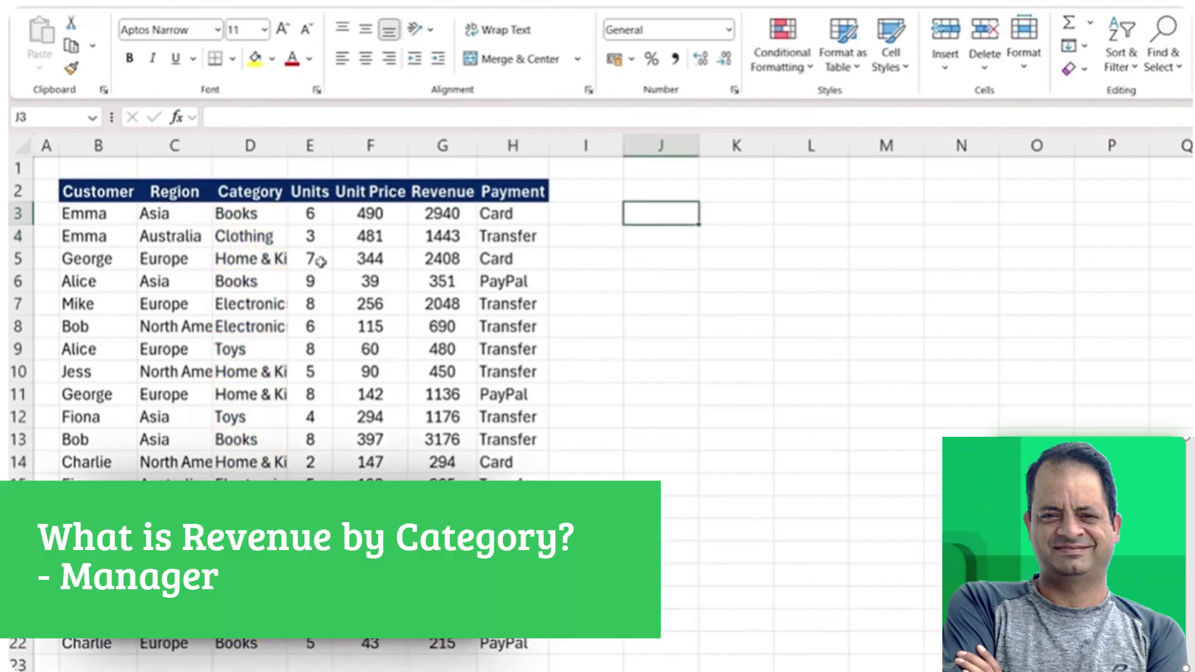
click(442, 230)
click(274, 233)
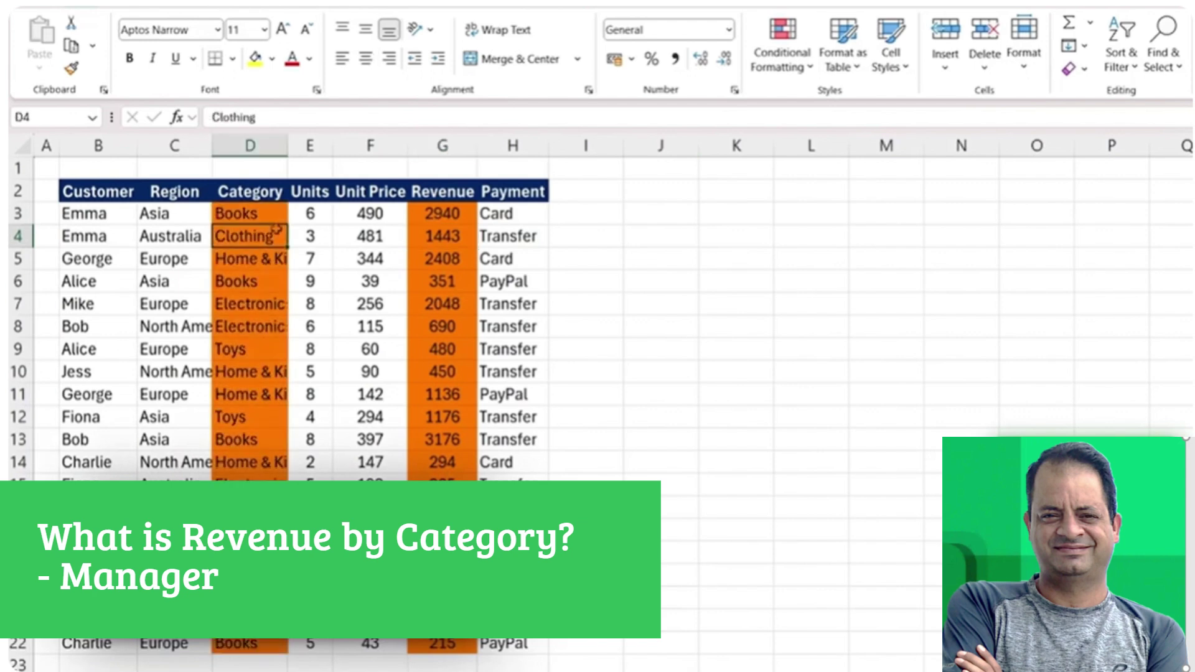
key(Right)
key(Right)
key(Right)
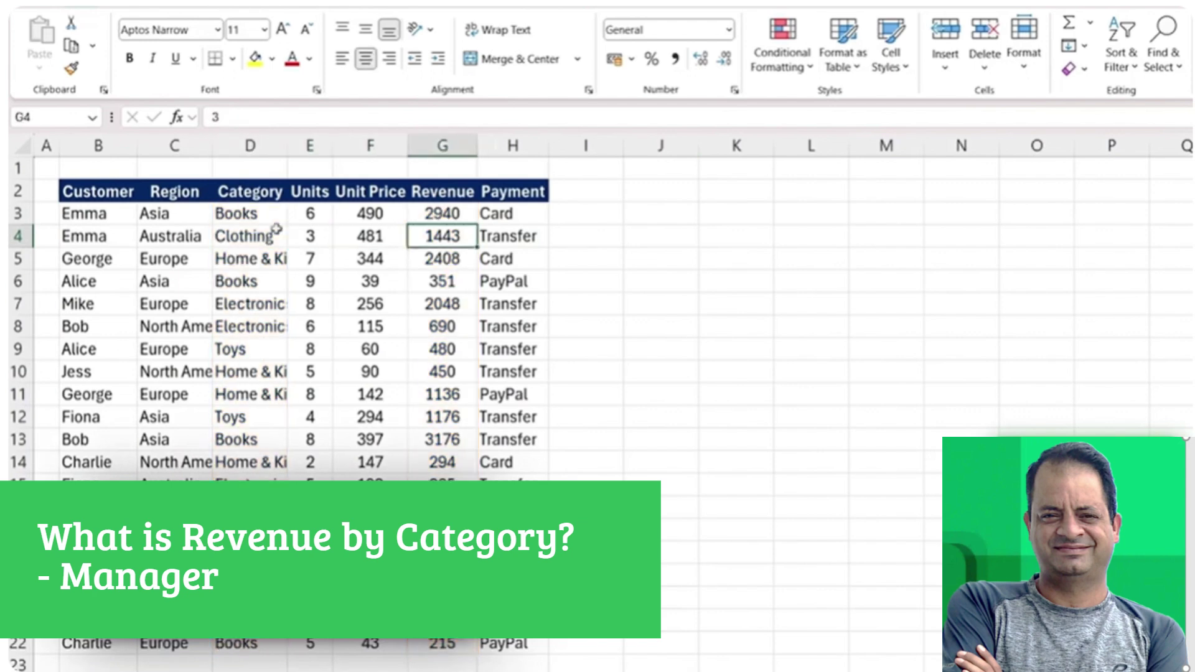
key(Up)
key(Right)
key(Right)
key(Right)
Enter =GROUPBY(D3:D22,G3:G22,SUM) in J3 to spill revenue totals per category
text(=group)
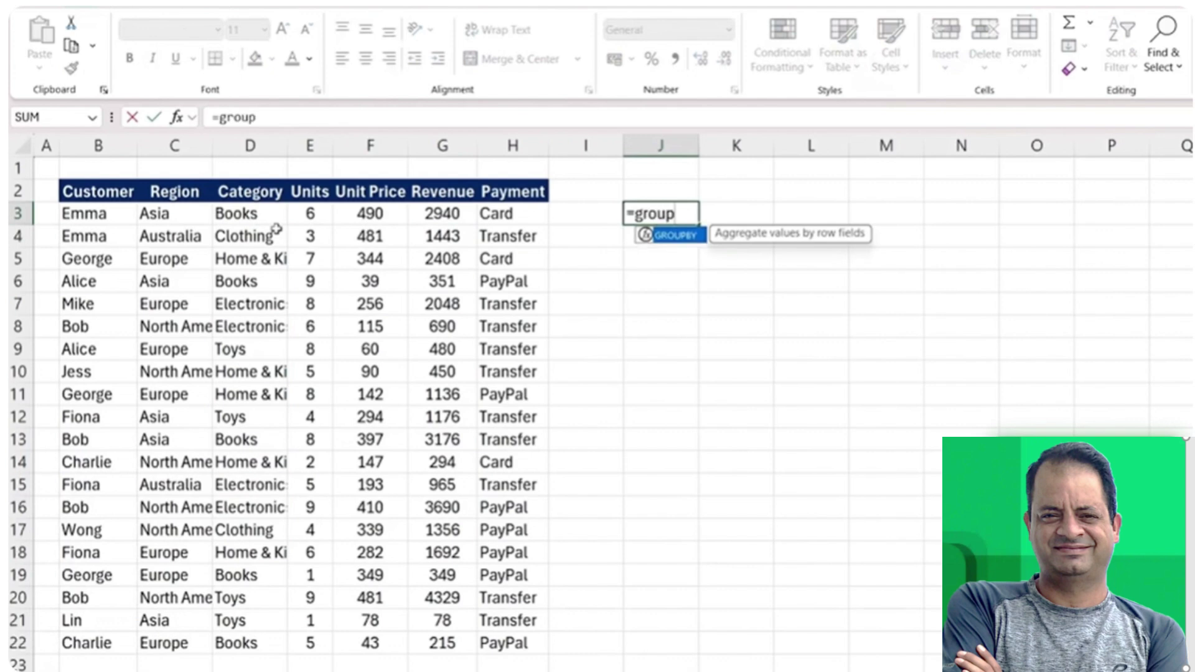
key(Tab)
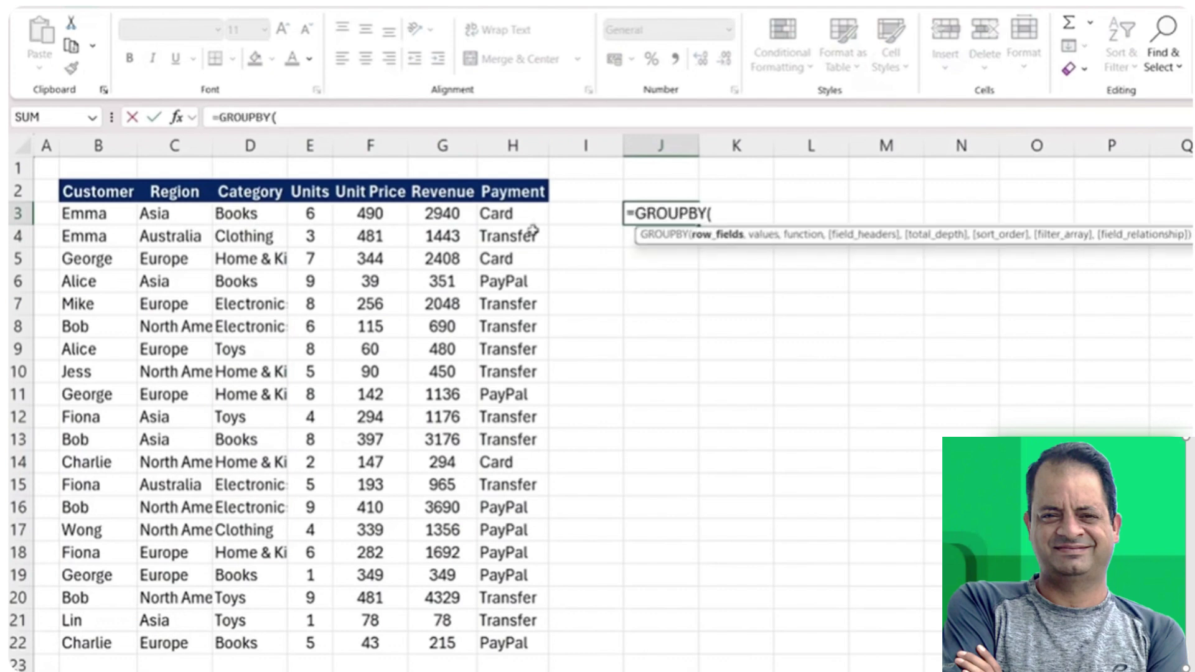
click(233, 230)
key(Up)
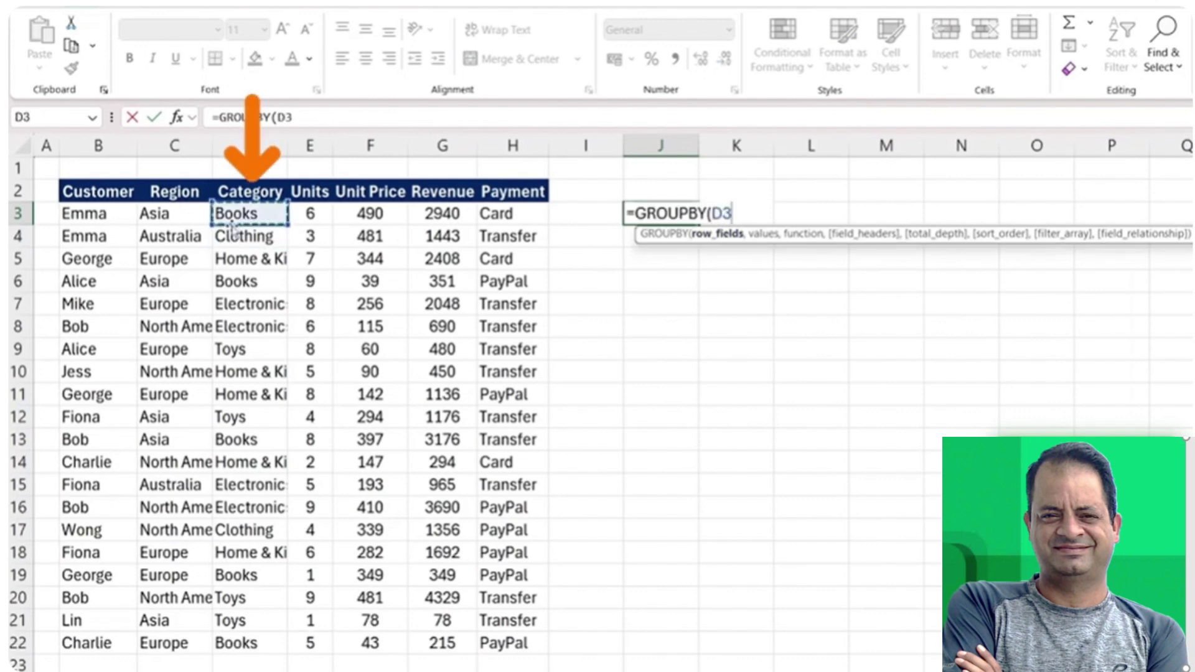
key(ctrl+shift+Down)
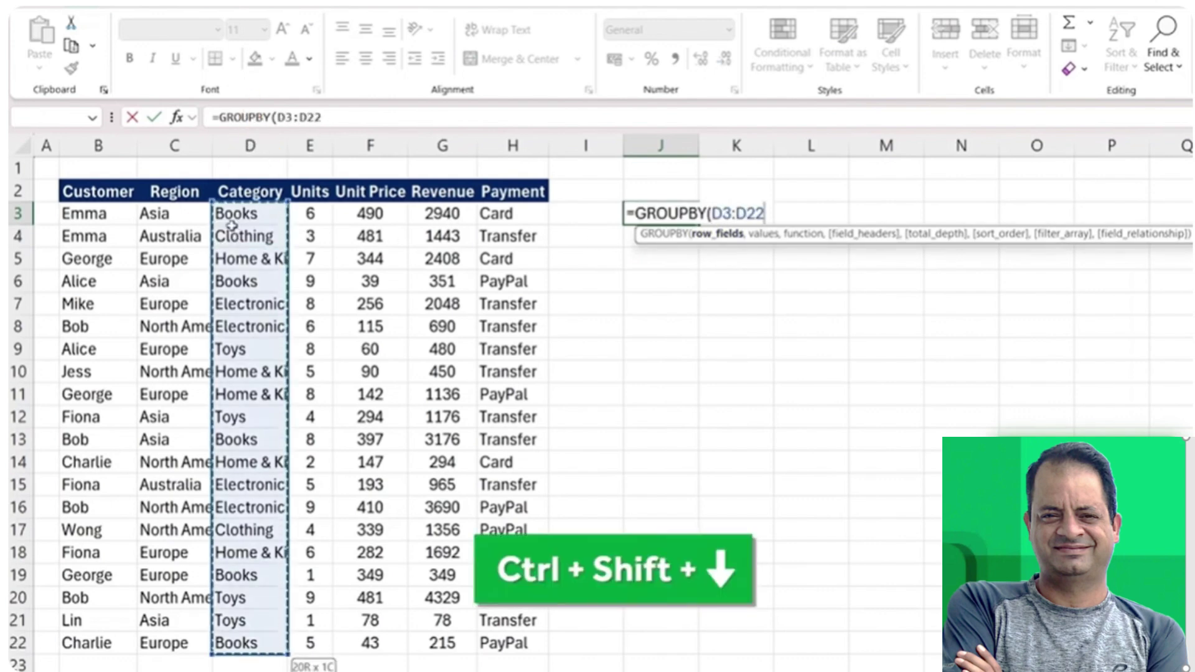
text(,)
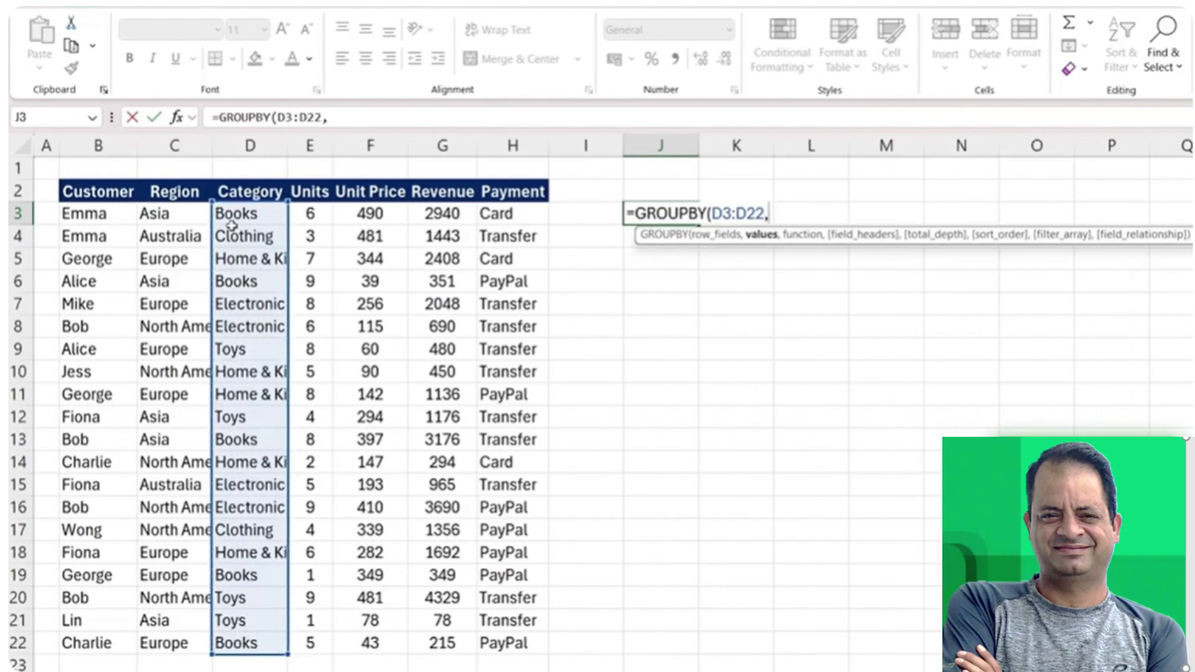
click(447, 214)
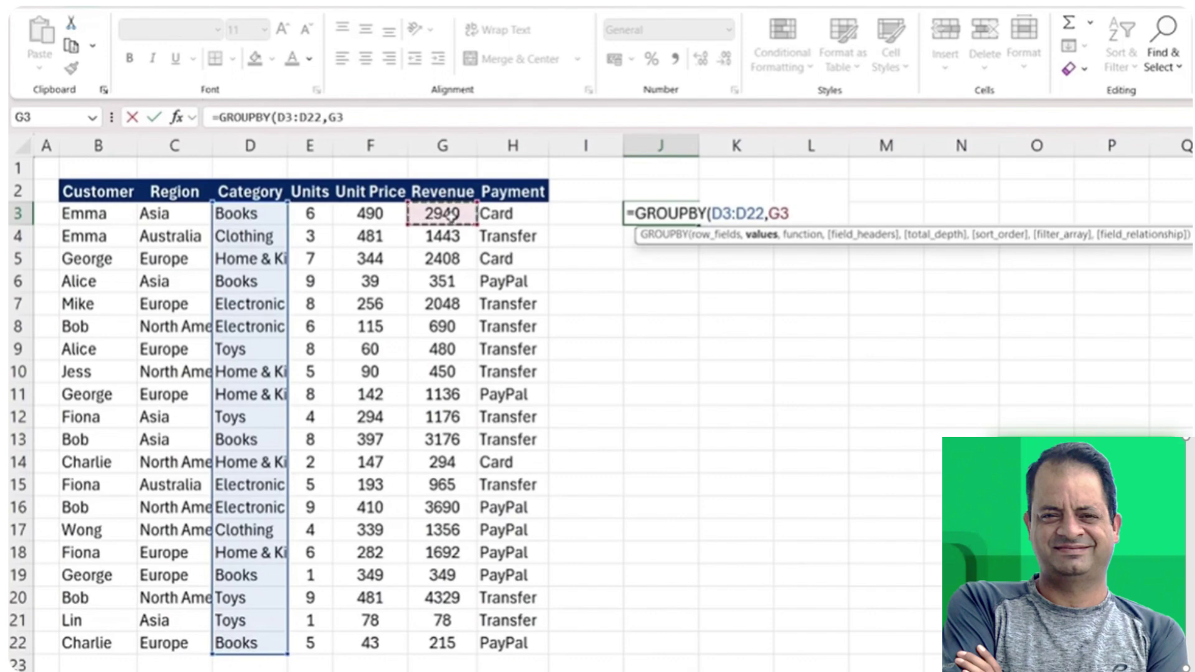
key(ctrl+shift+Down)
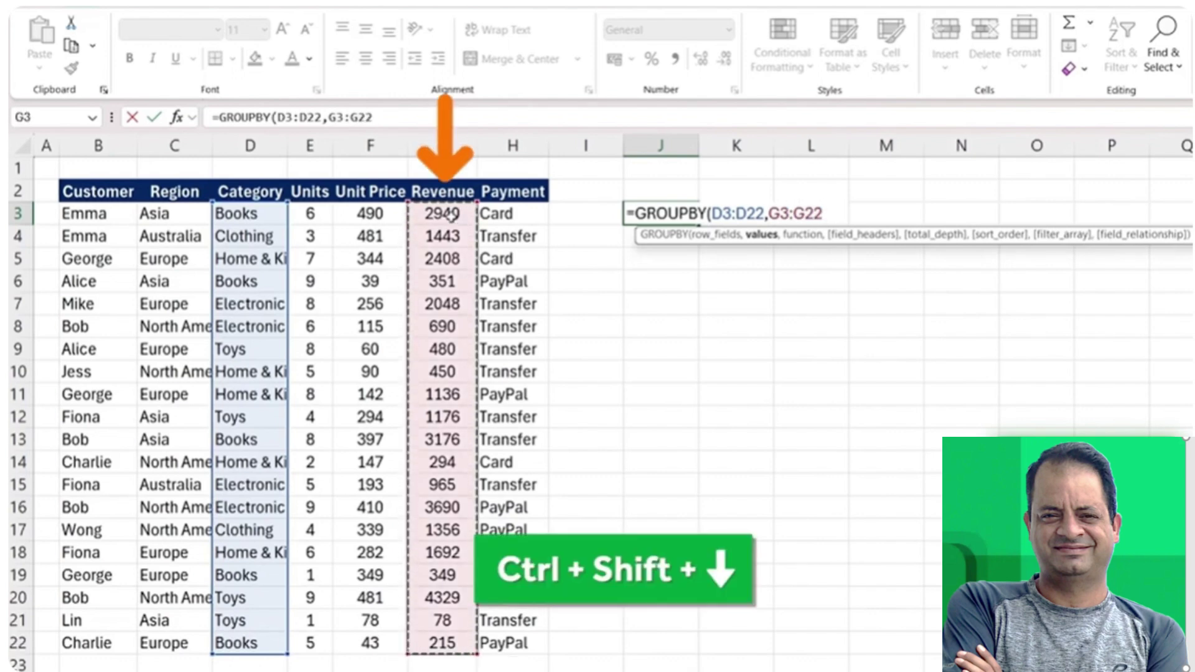
text(,)
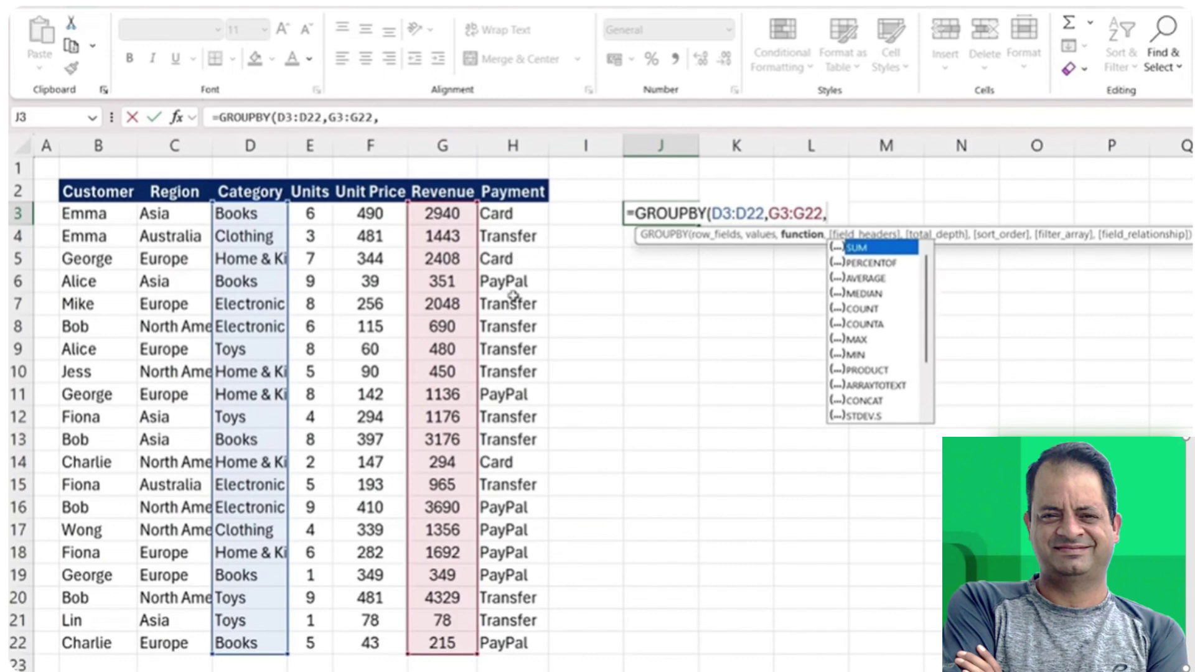
key(Tab)
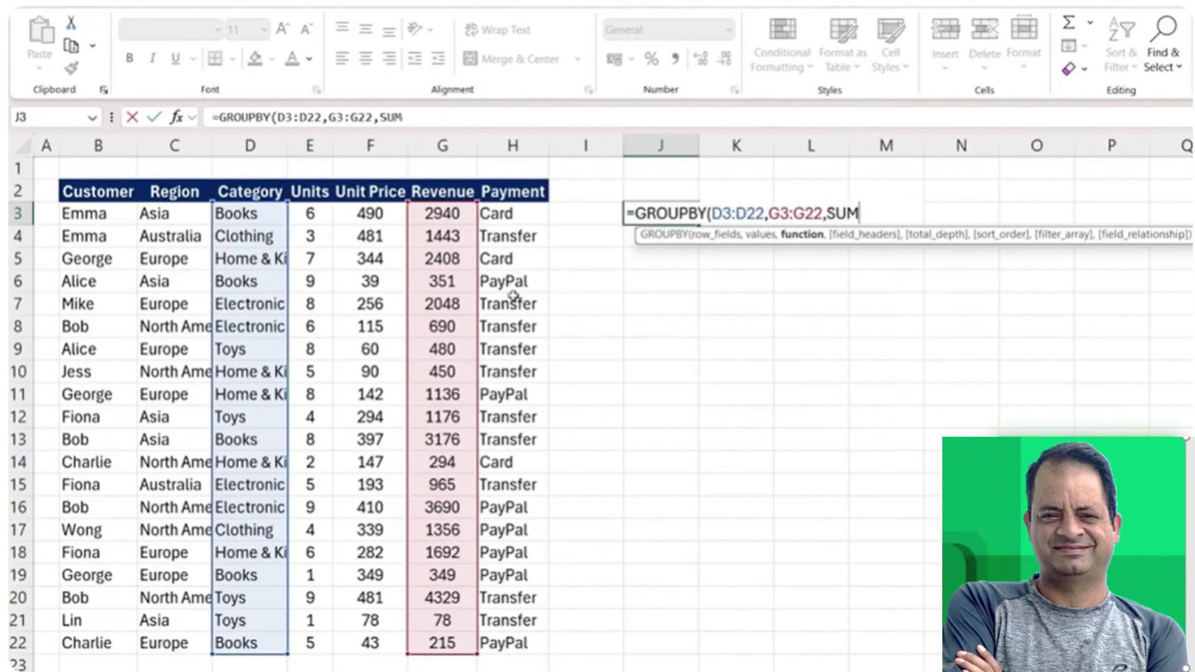
key(ctrl+Return)
double_click(699, 150)
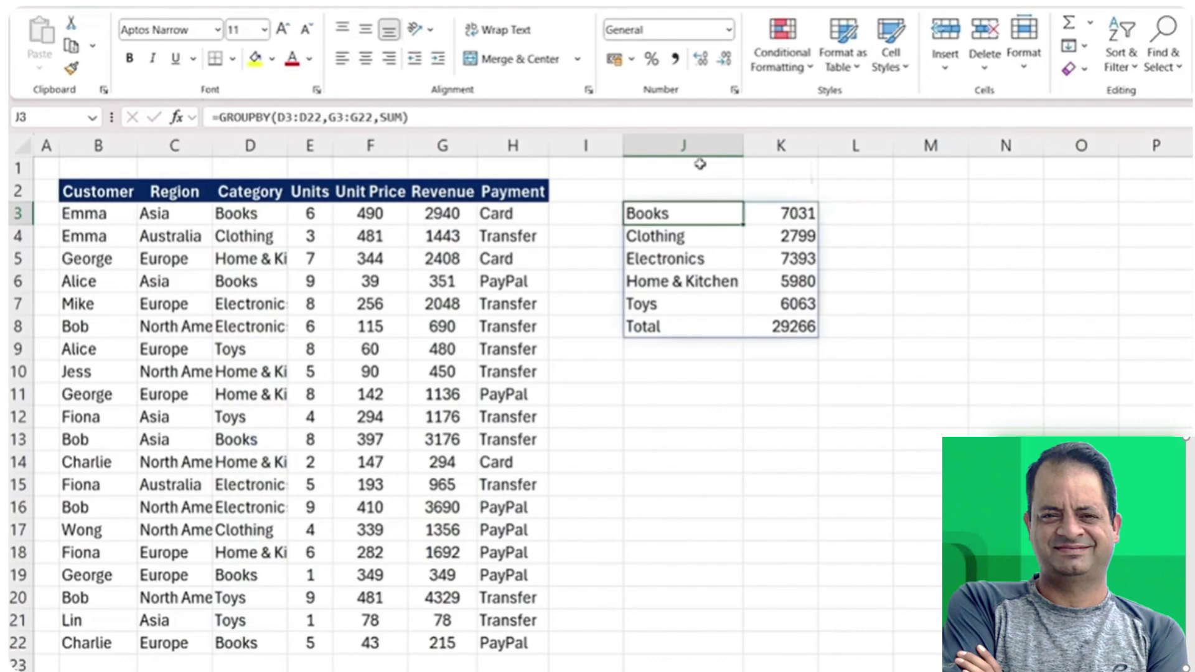
key(shift+Down)
key(shift+Down)
key(shift+Down)
click(692, 235)
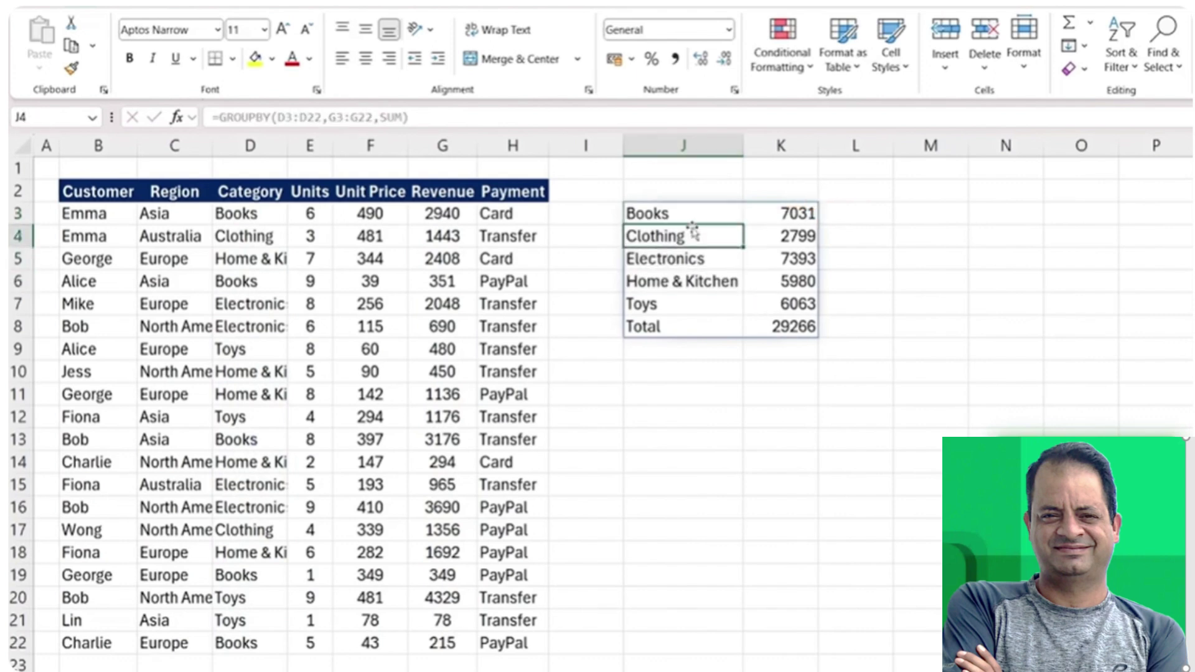
click(708, 320)
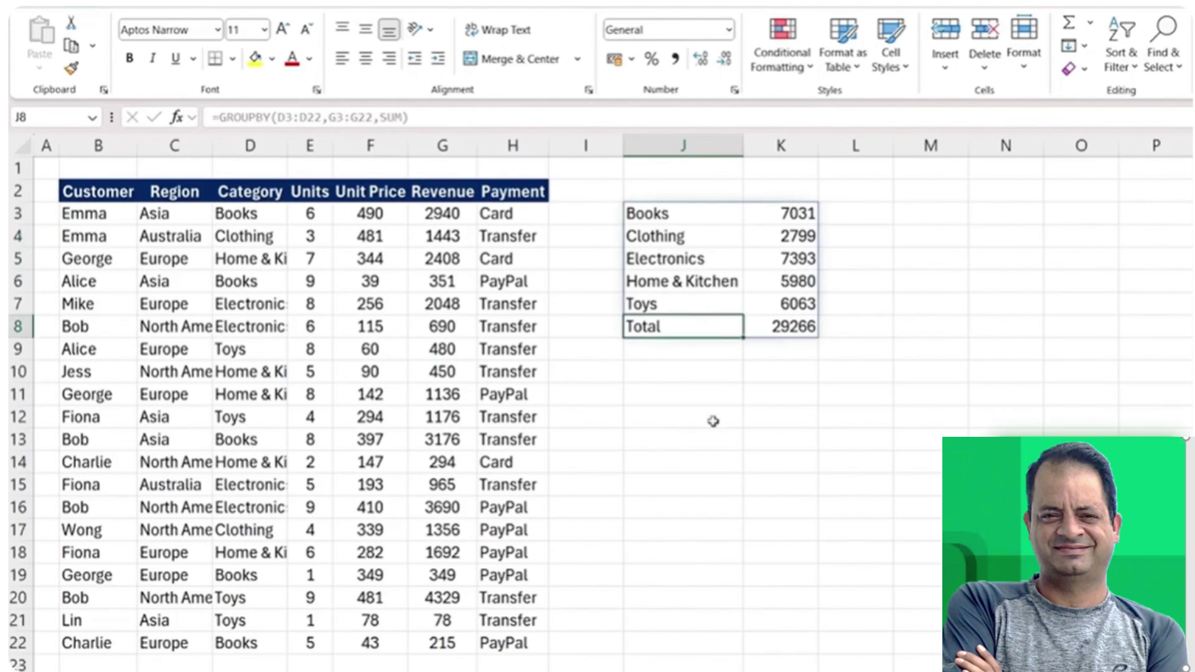
key(ctrl+Up)
key(F2)
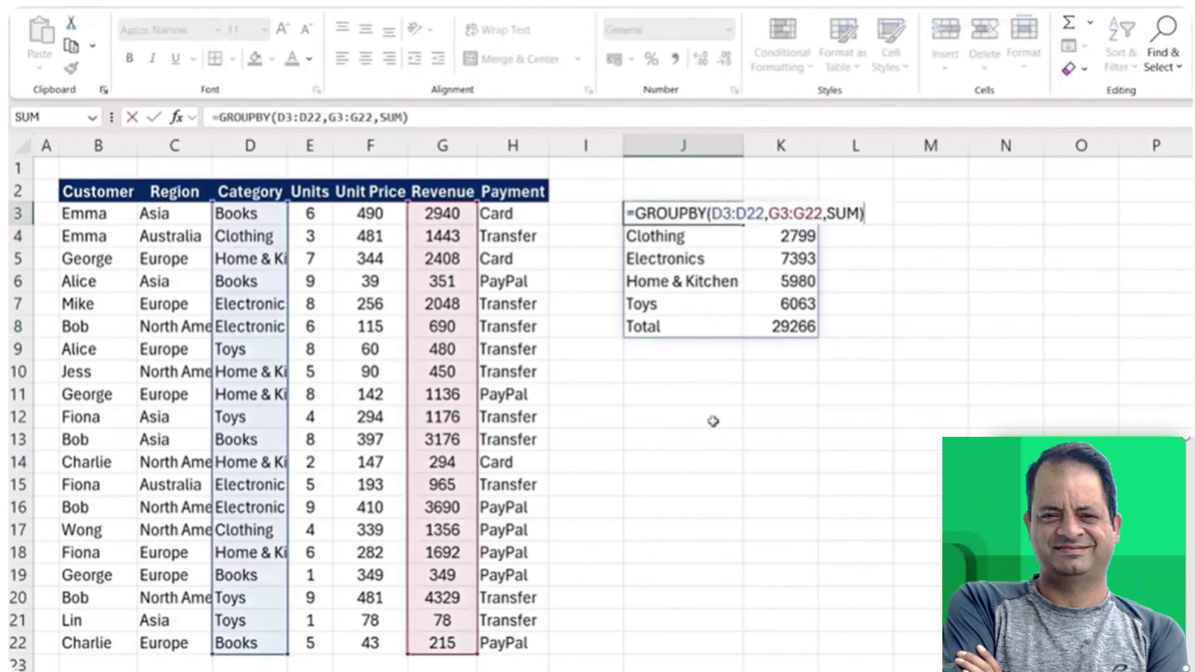
text(,)
key(BackSpace)
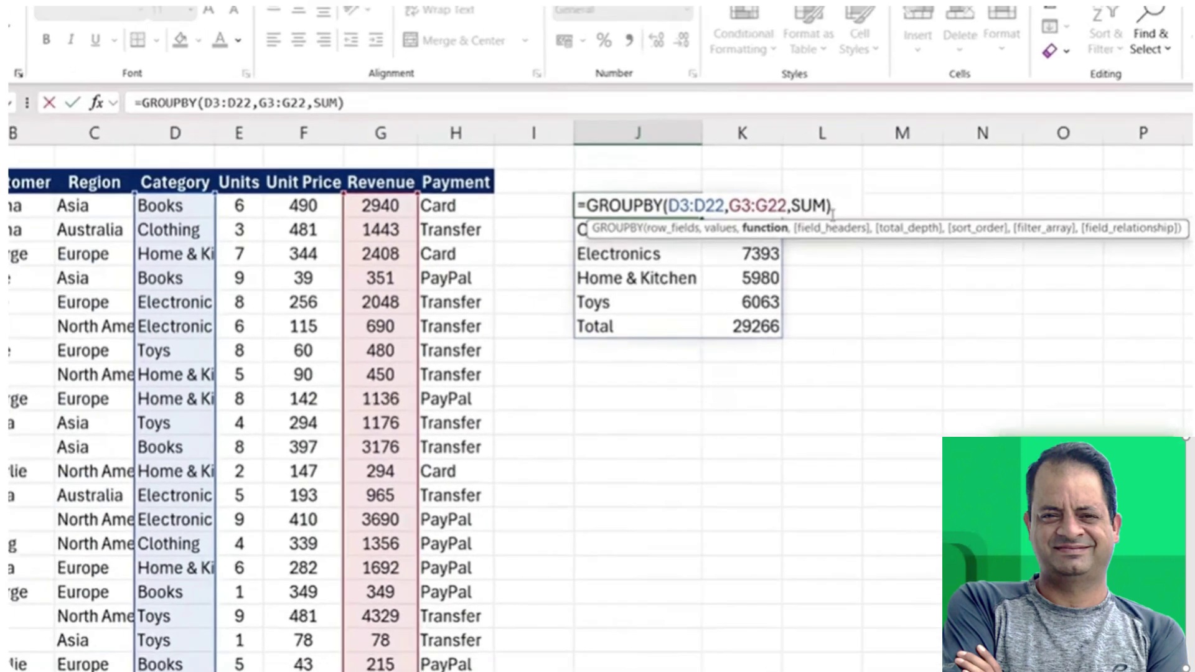
click(795, 202)
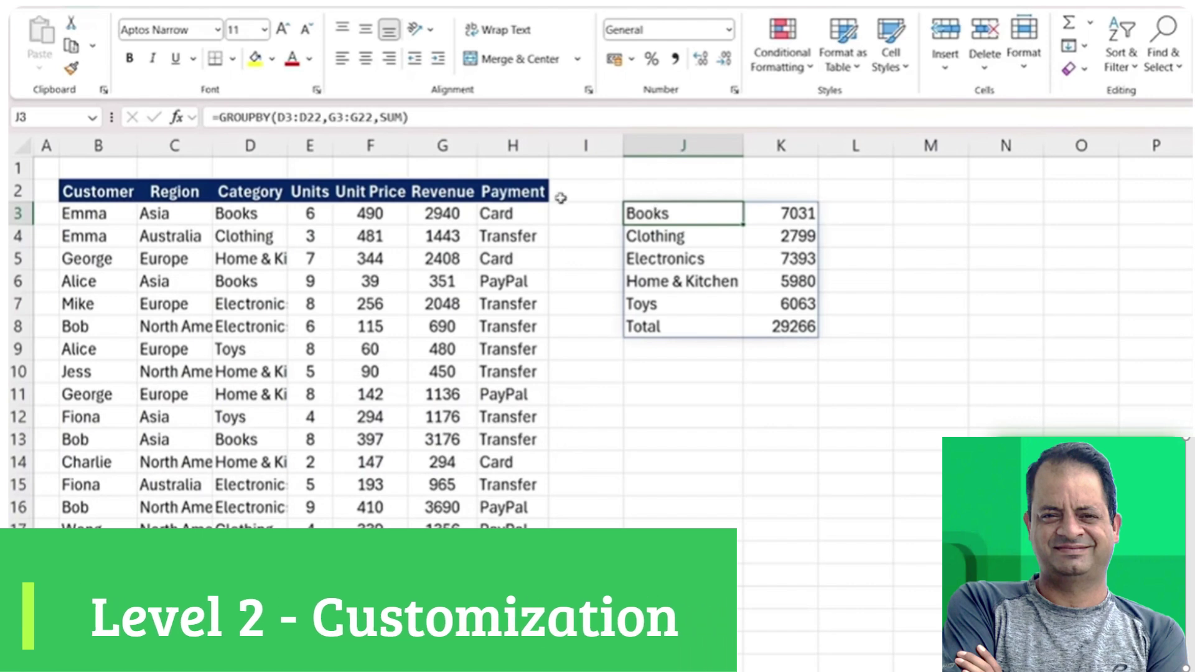
Inspect the Category header D2 and the empty cell above the summary totals
click(247, 205)
key(Up)
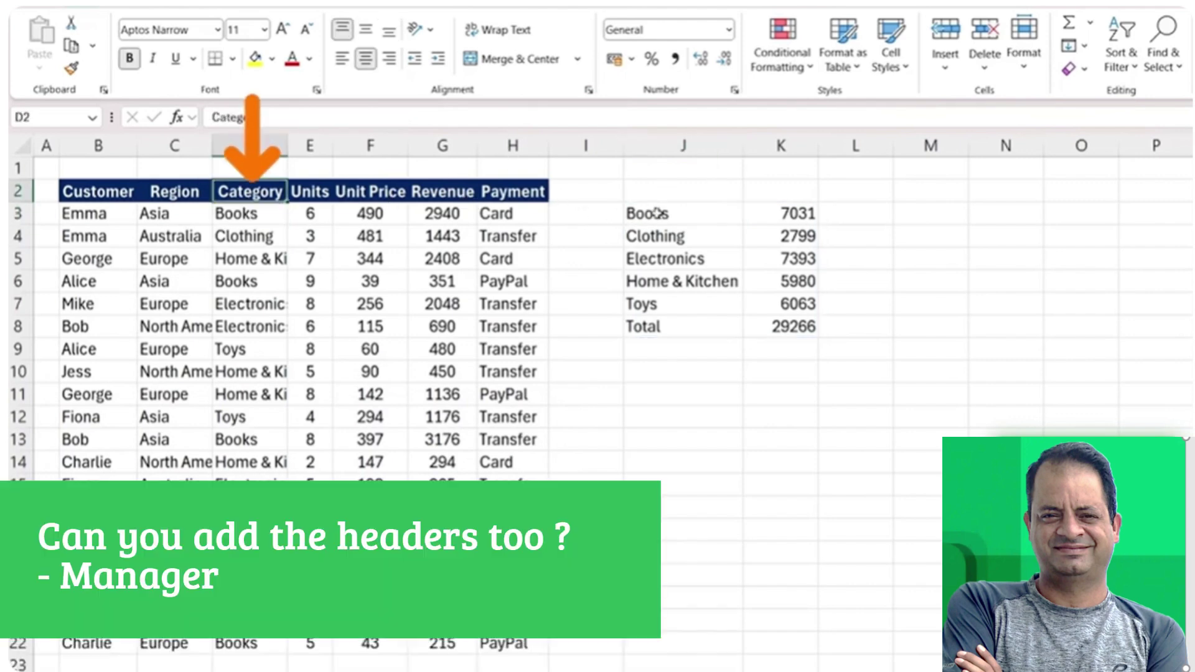
click(793, 199)
click(632, 213)
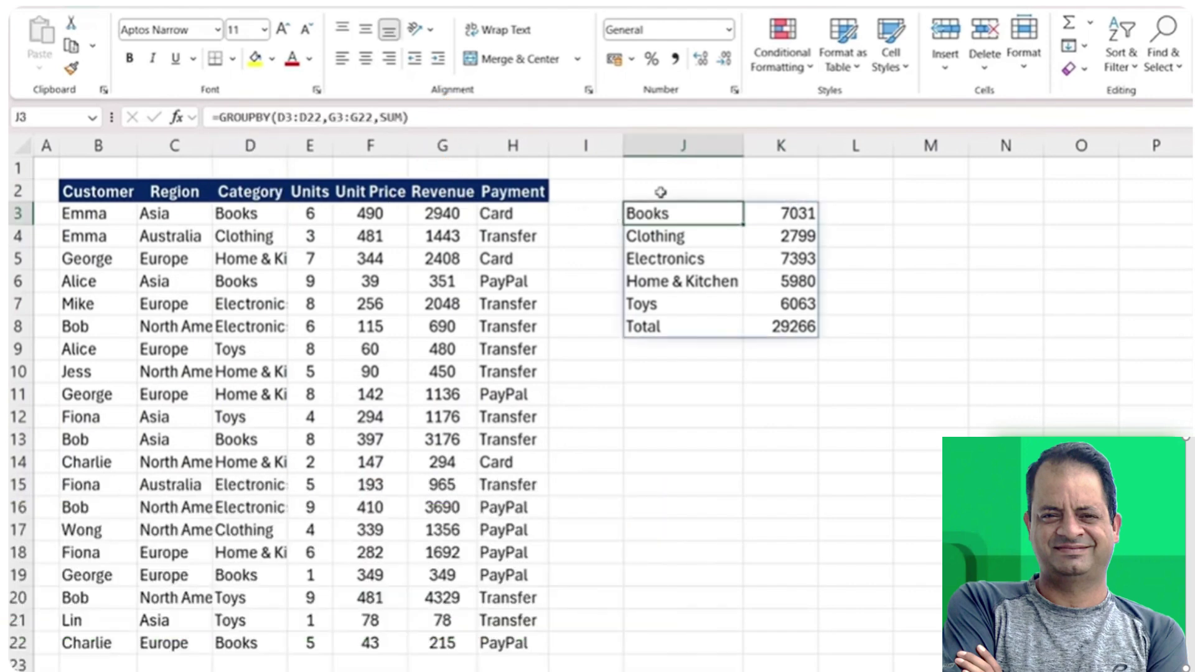
click(243, 206)
key(Up)
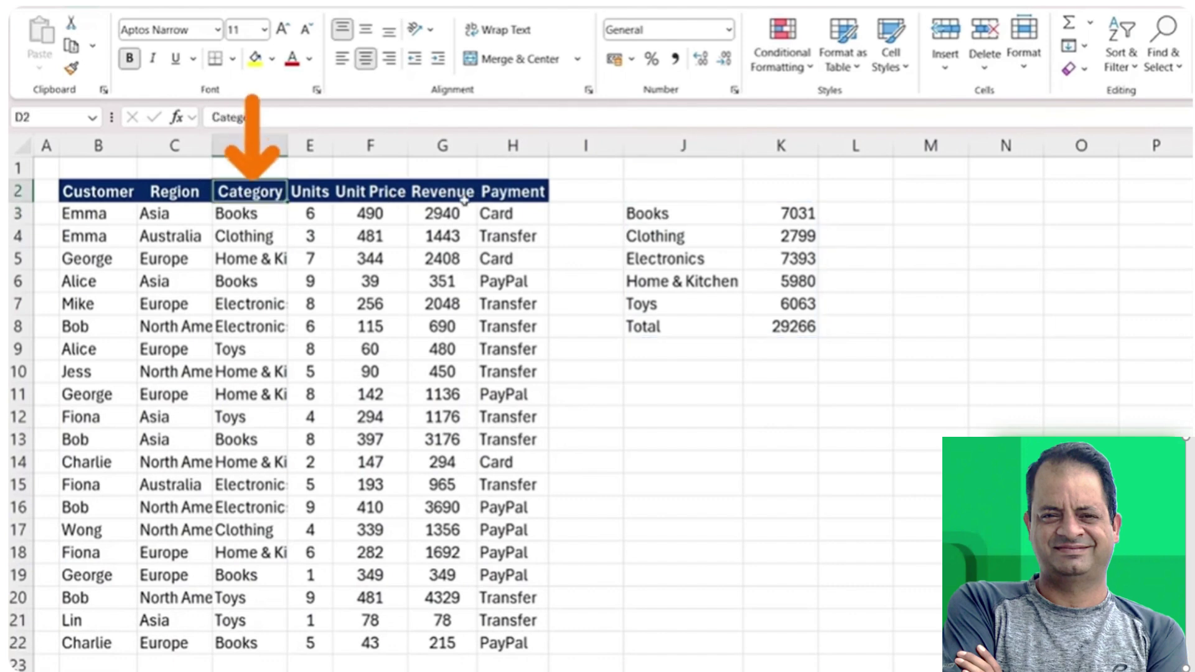
click(795, 198)
click(268, 190)
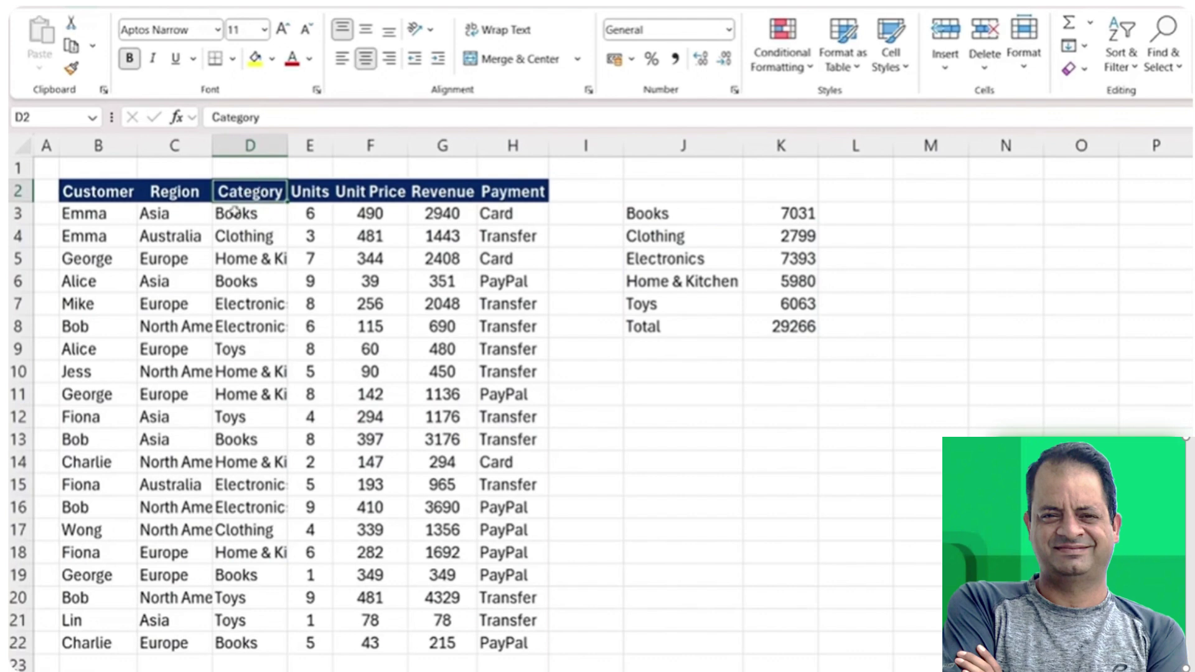
Reopen J3's GROUPBY formula for editing with the cursor before the closing bracket
click(675, 198)
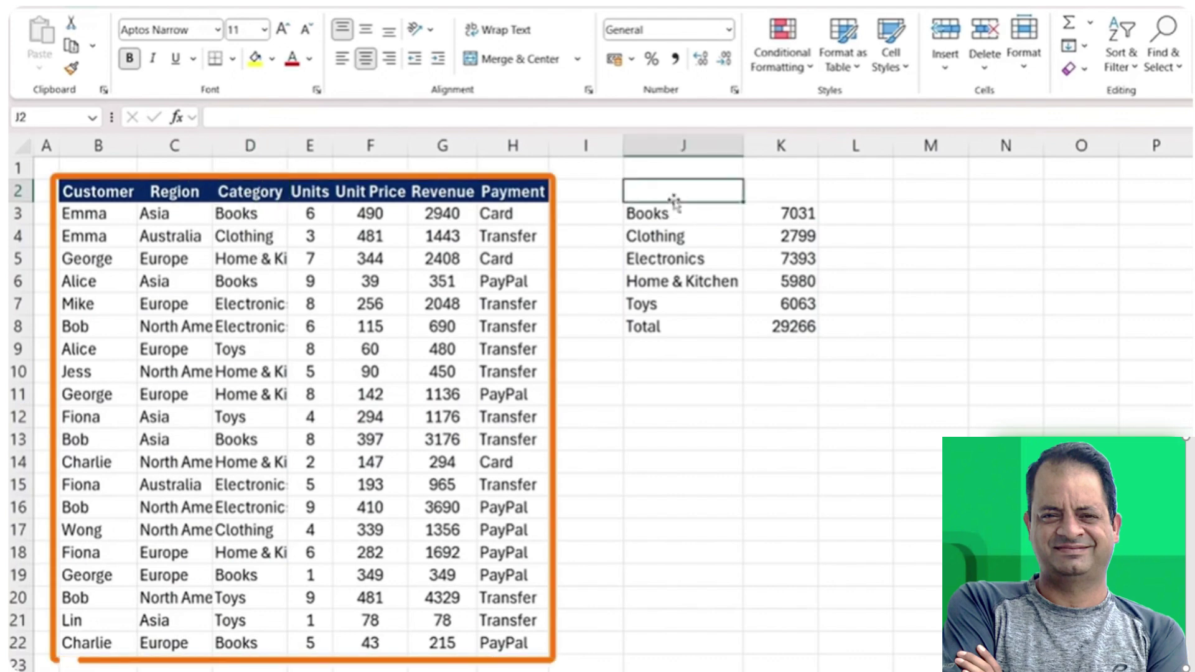
key(Down)
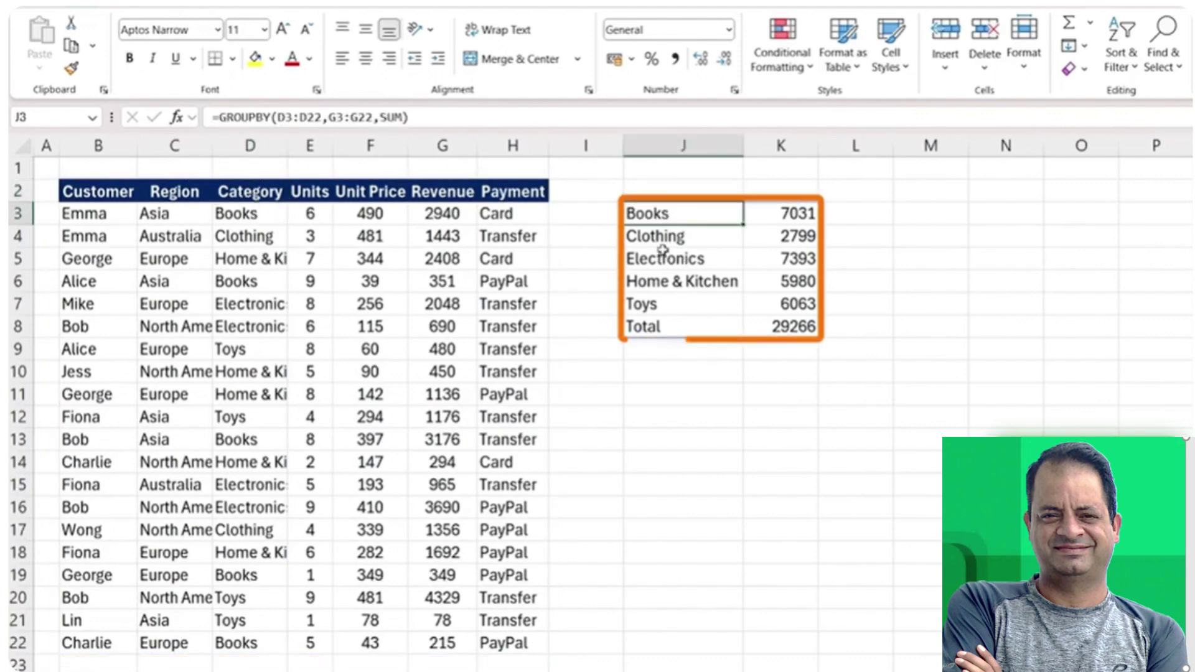
key(F2)
key(Left)
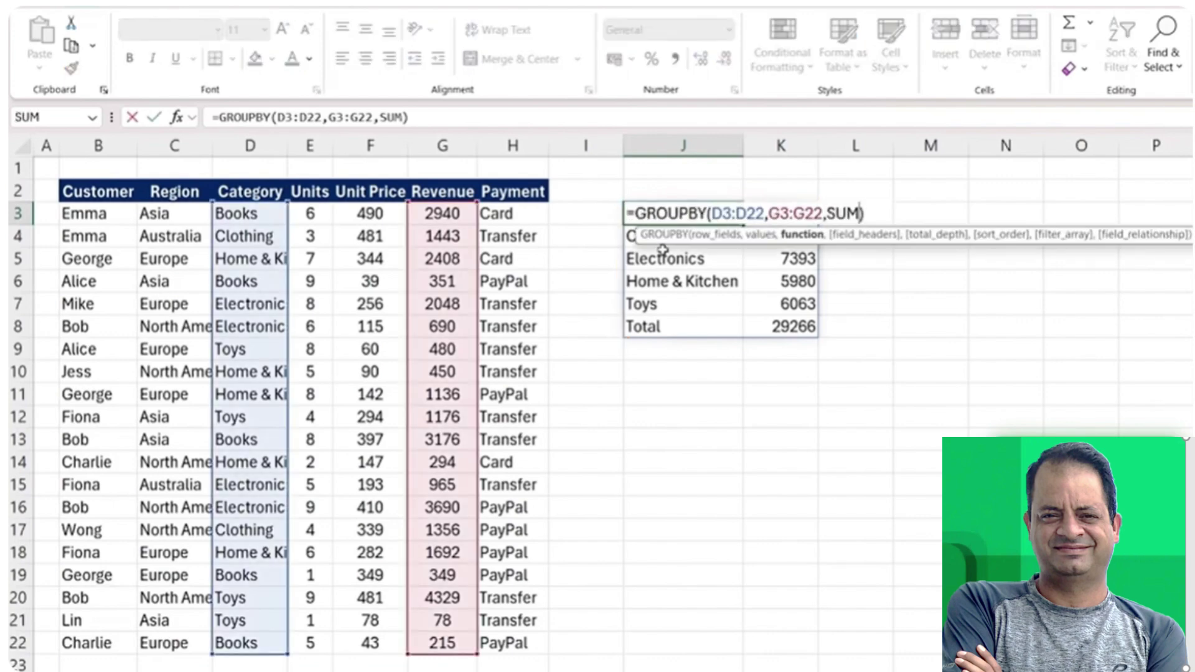
Add field_headers option 3 so the formula reads =GROUPBY(D3:D22,G3:G22,SUM,3)
text(,)
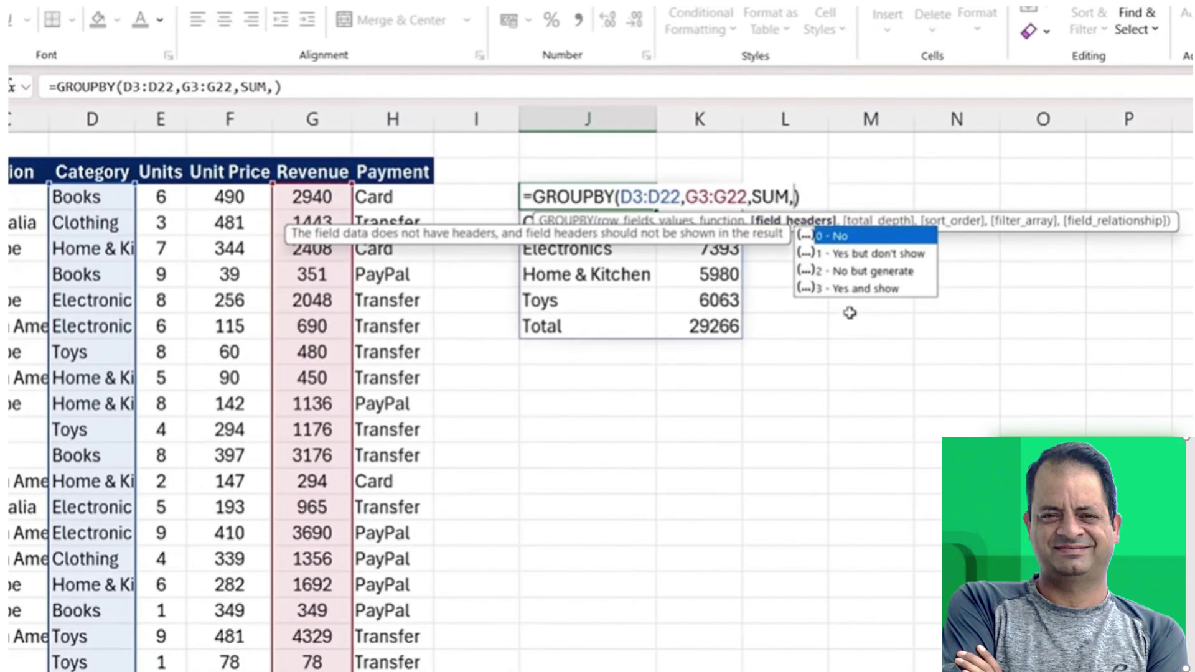
key(Down)
key(Down)
key(Down)
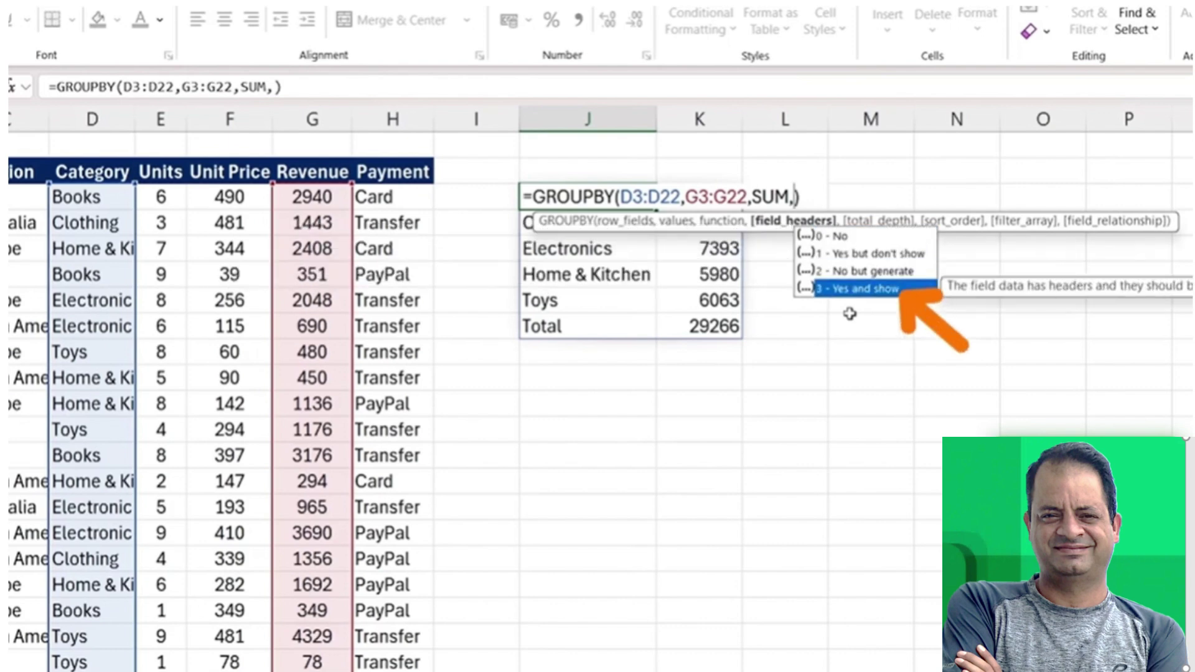
key(Tab)
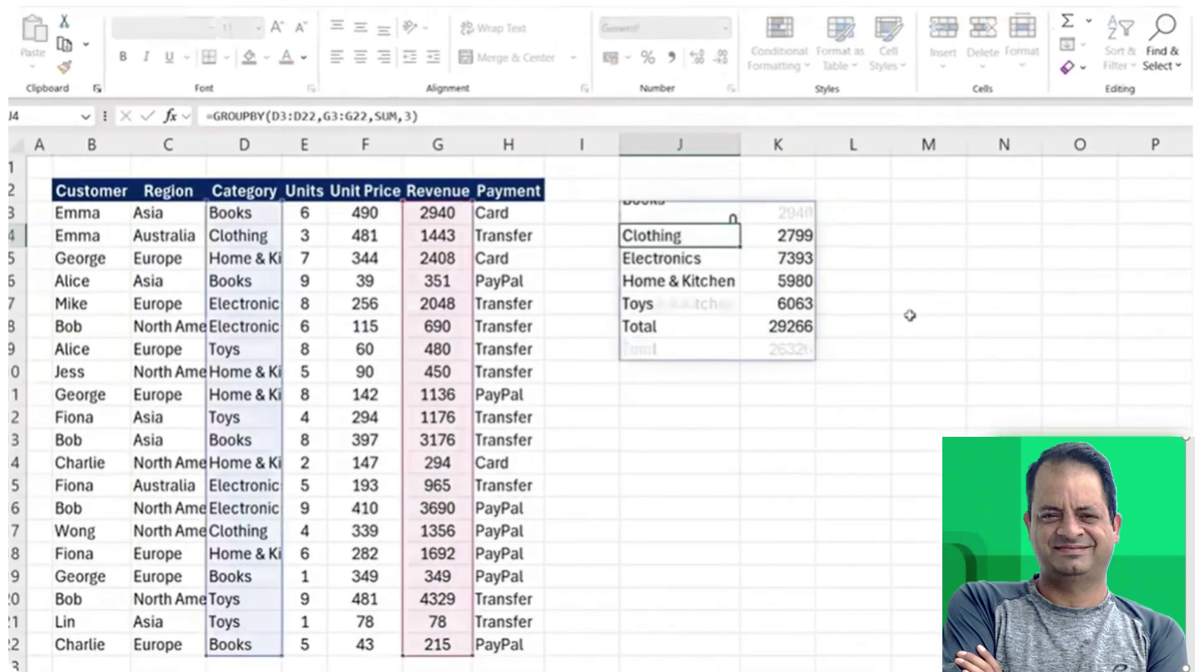
key(ctrl+Return)
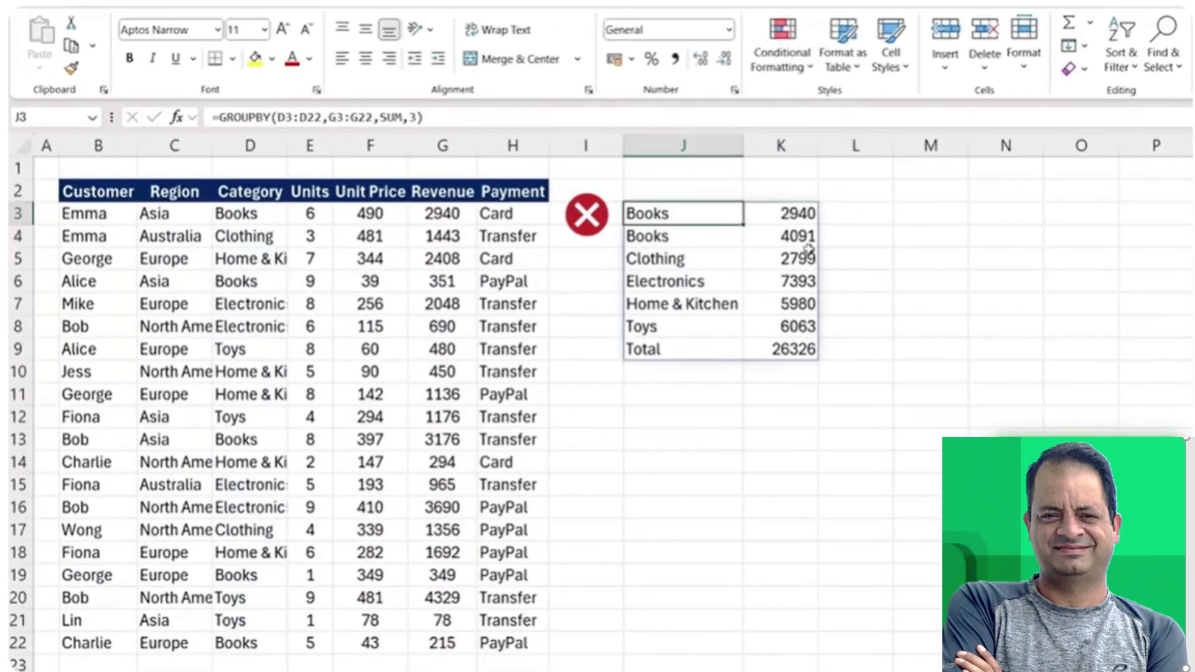
Extend the GROUPBY ranges up to D2:D22 and G2:G22 to use the real column headers
double_click(668, 214)
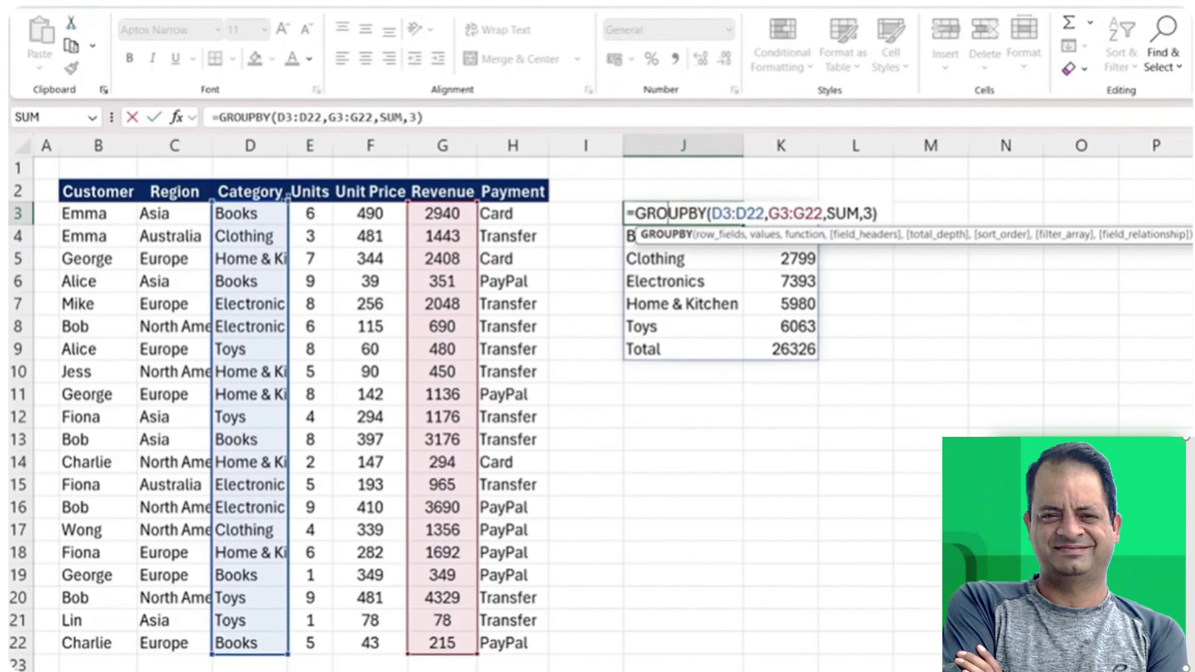
drag(288, 201, 291, 179)
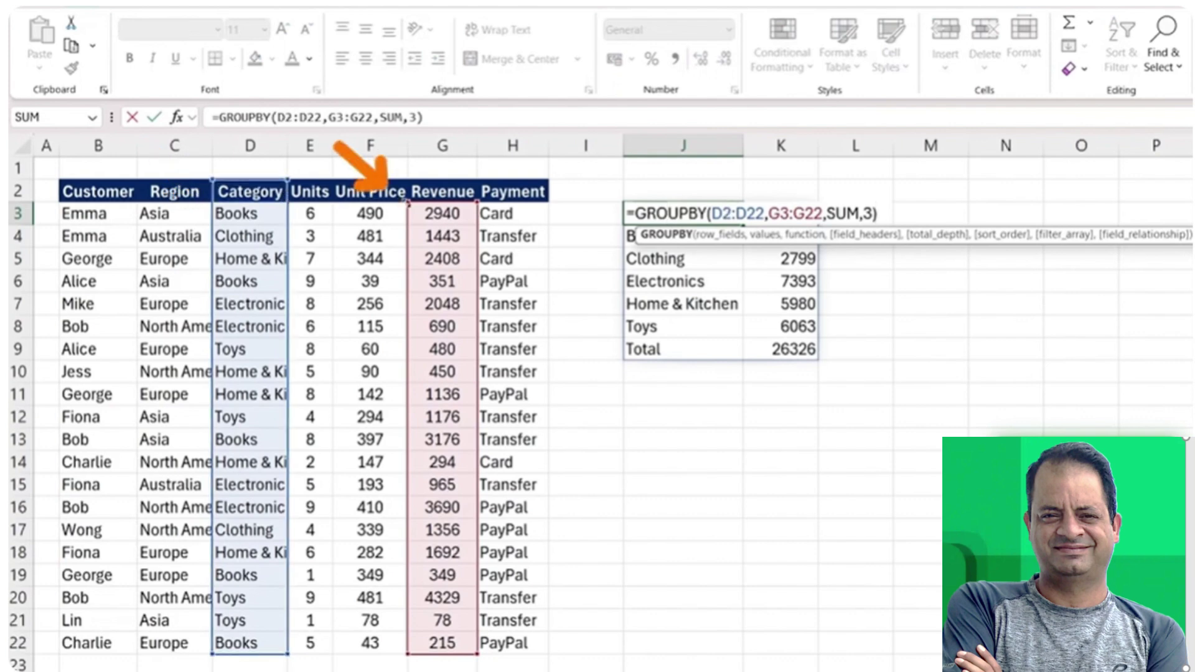
drag(409, 201, 409, 180)
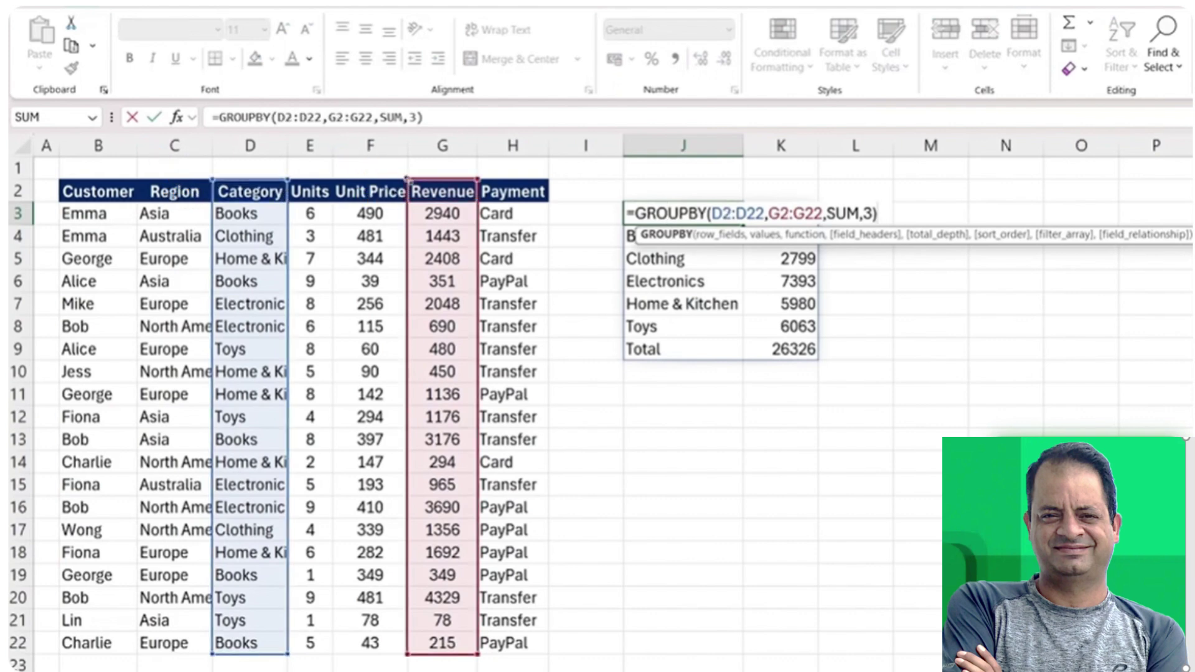
key(Return)
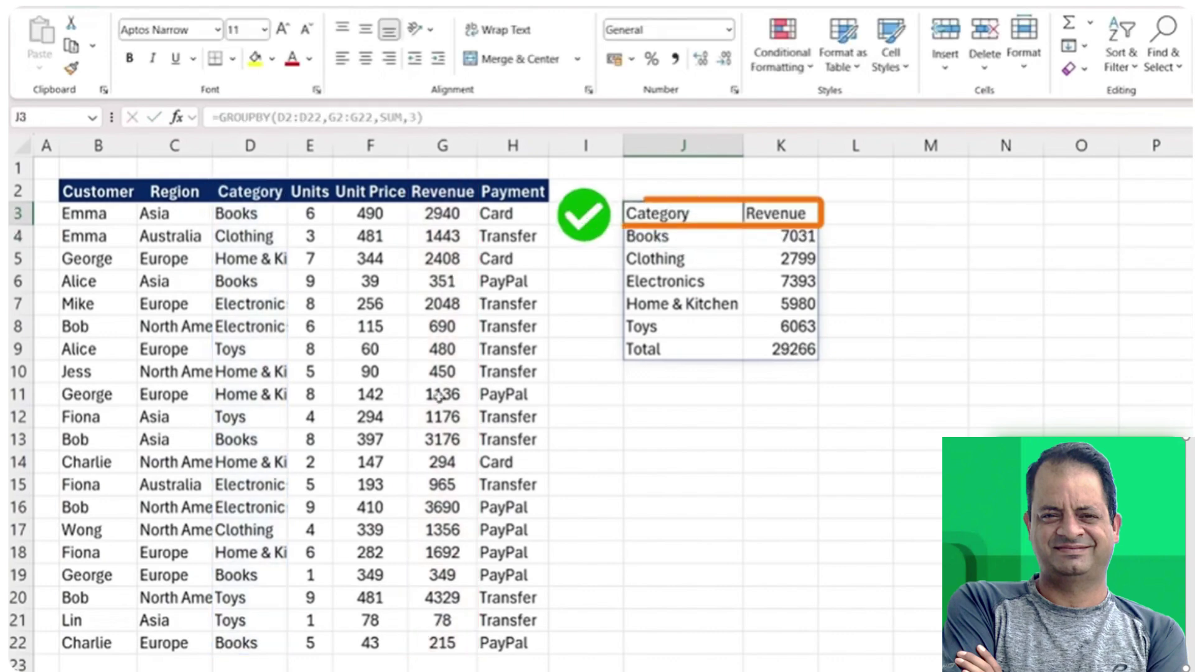
key(Up)
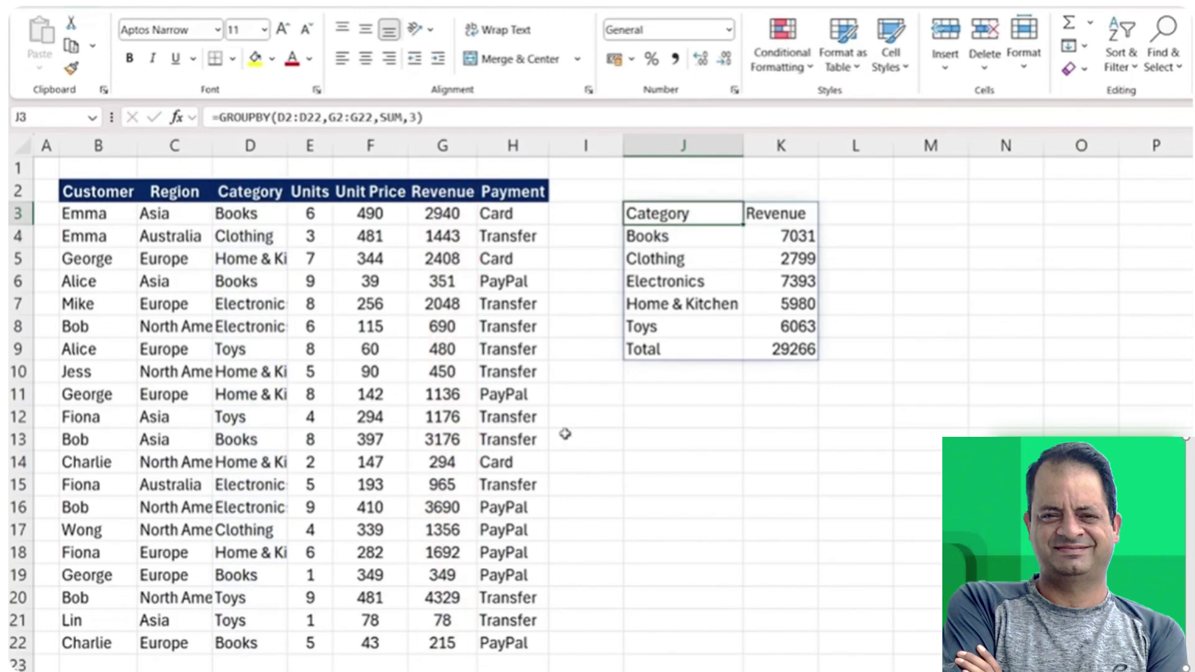
Add total_depth 0 so the formula ends SUM,3,0) and the Total row disappears
key(F2)
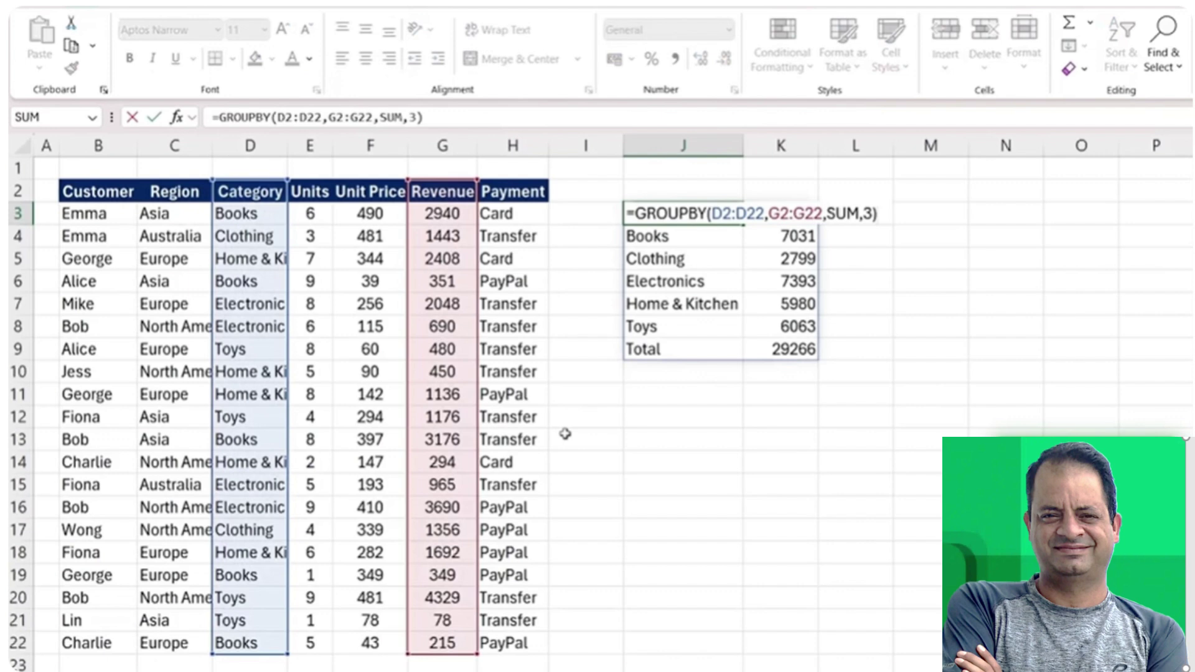
key(Left)
key(Escape)
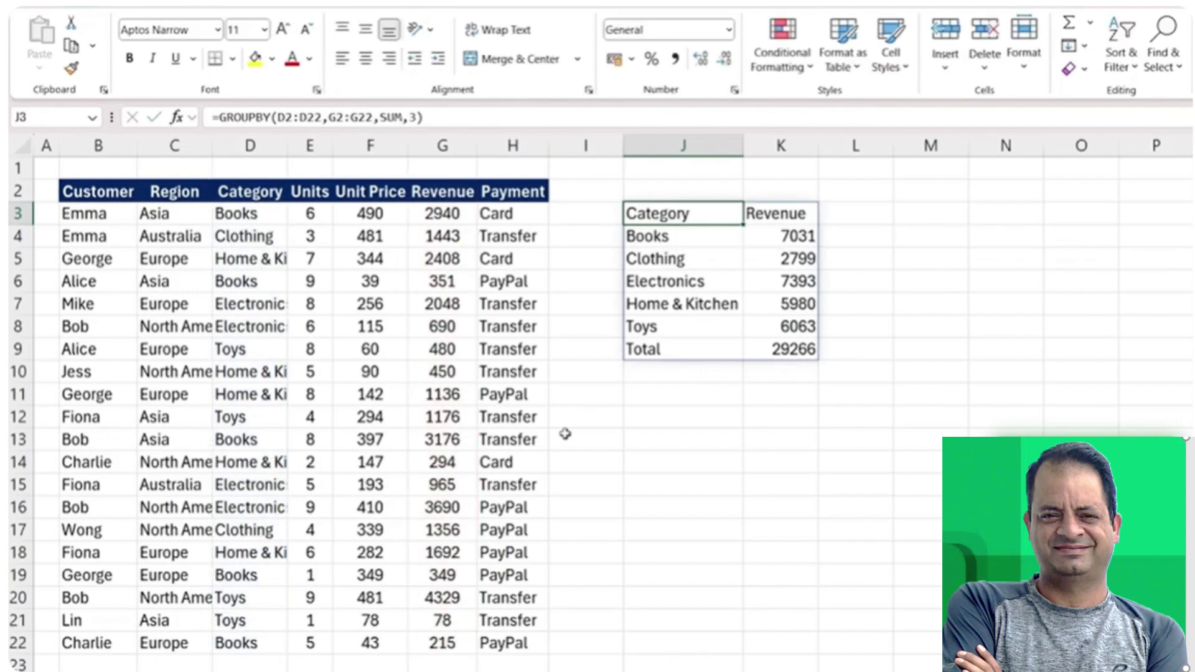
key(F2)
key(Escape)
key(F2)
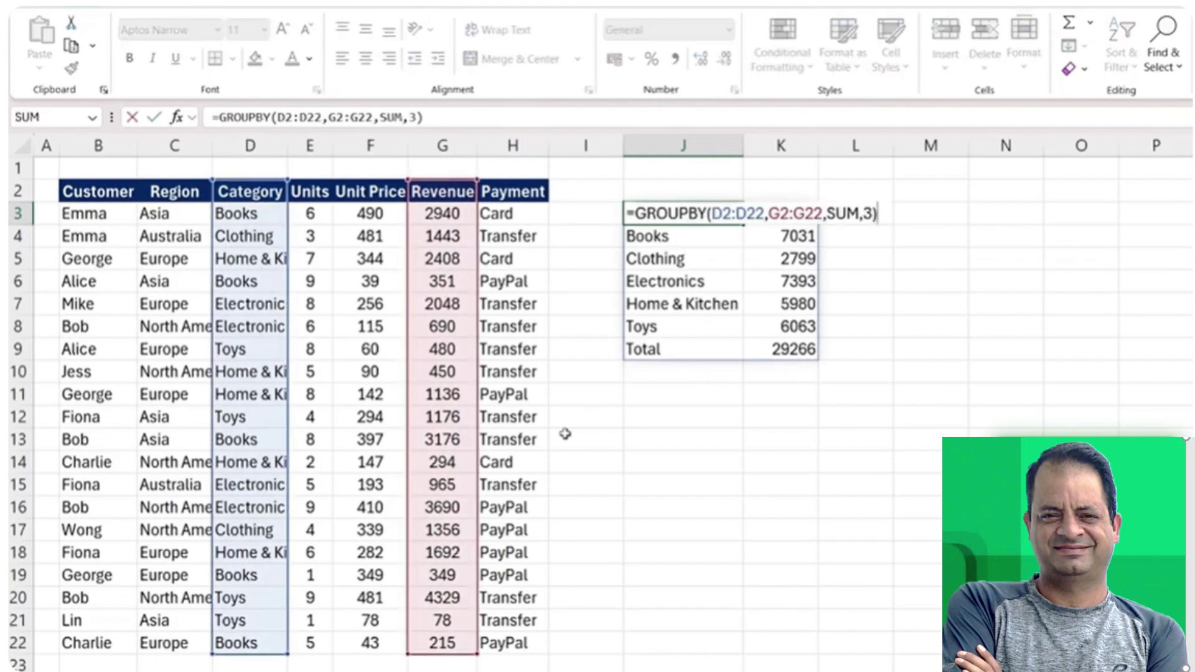
key(Left)
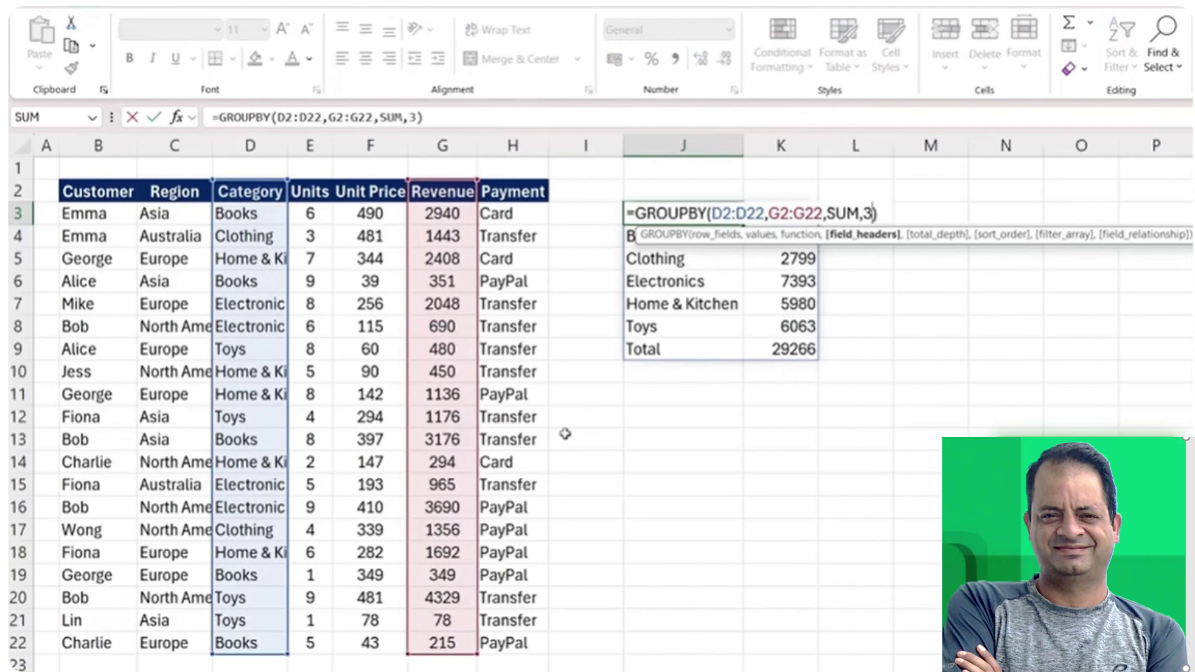
text(,)
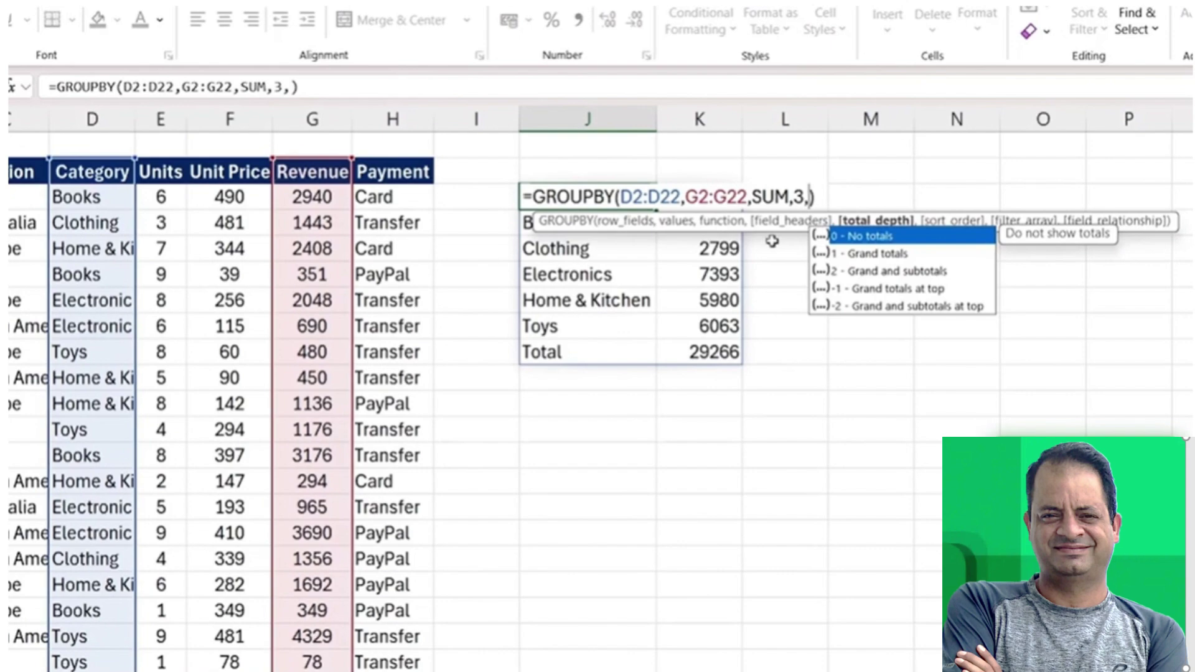
text(0)
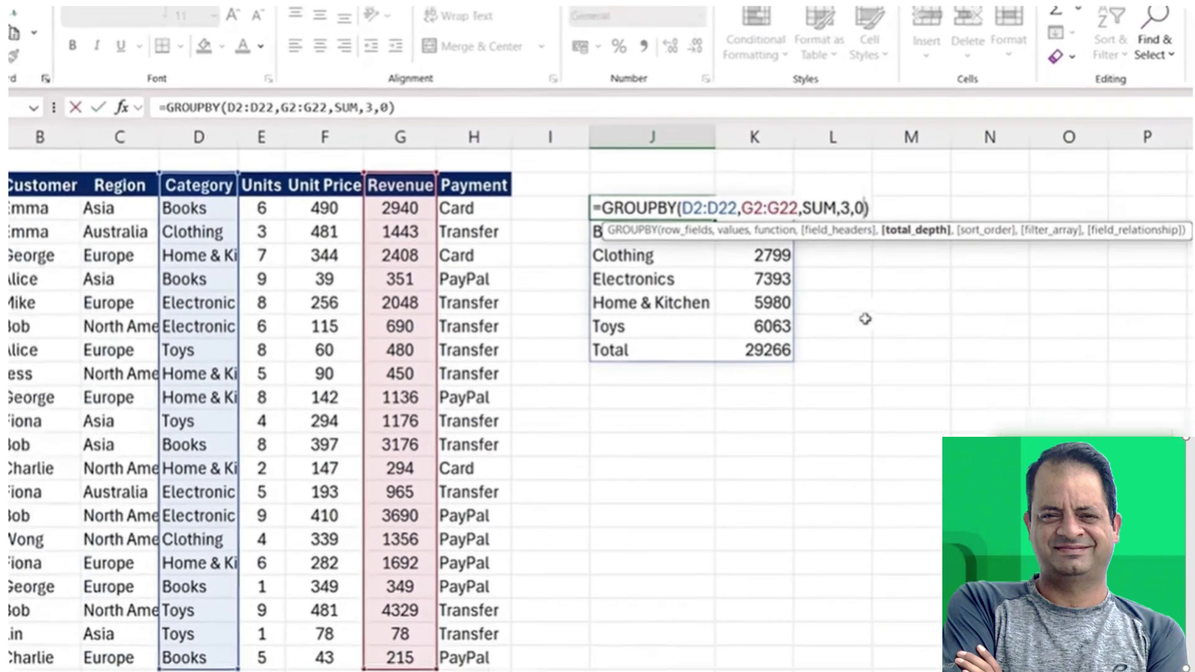
text())
click(776, 365)
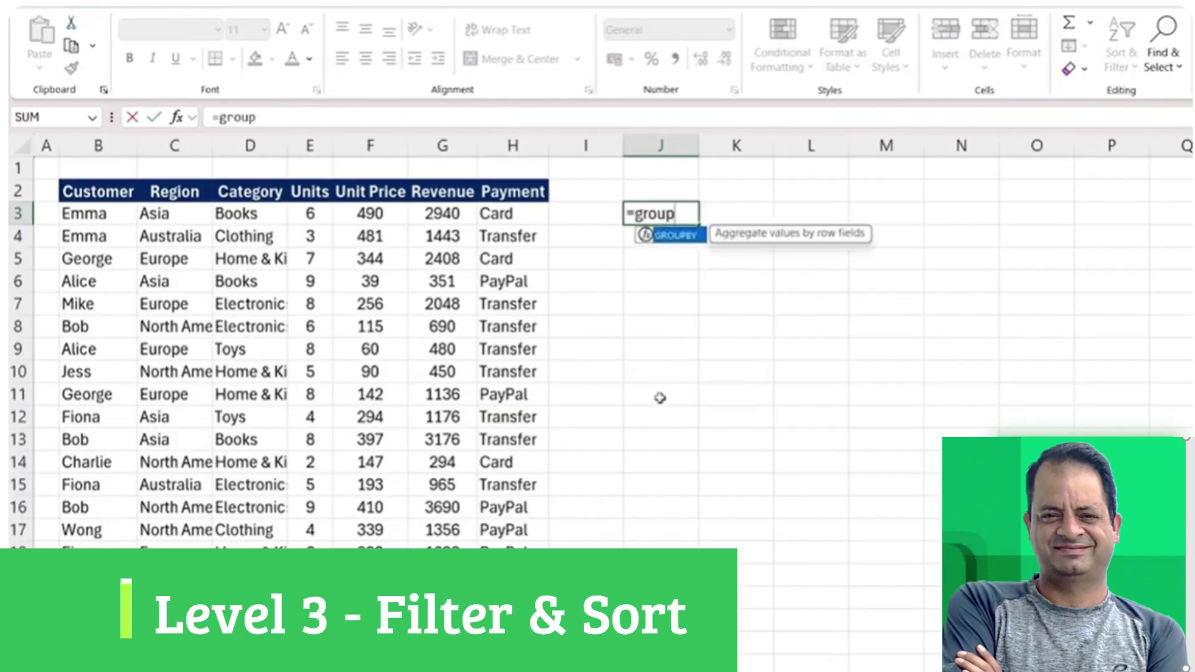
Start a new GROUPBY in J3 with the Customer range B2:B22 as row fields
key(Tab)
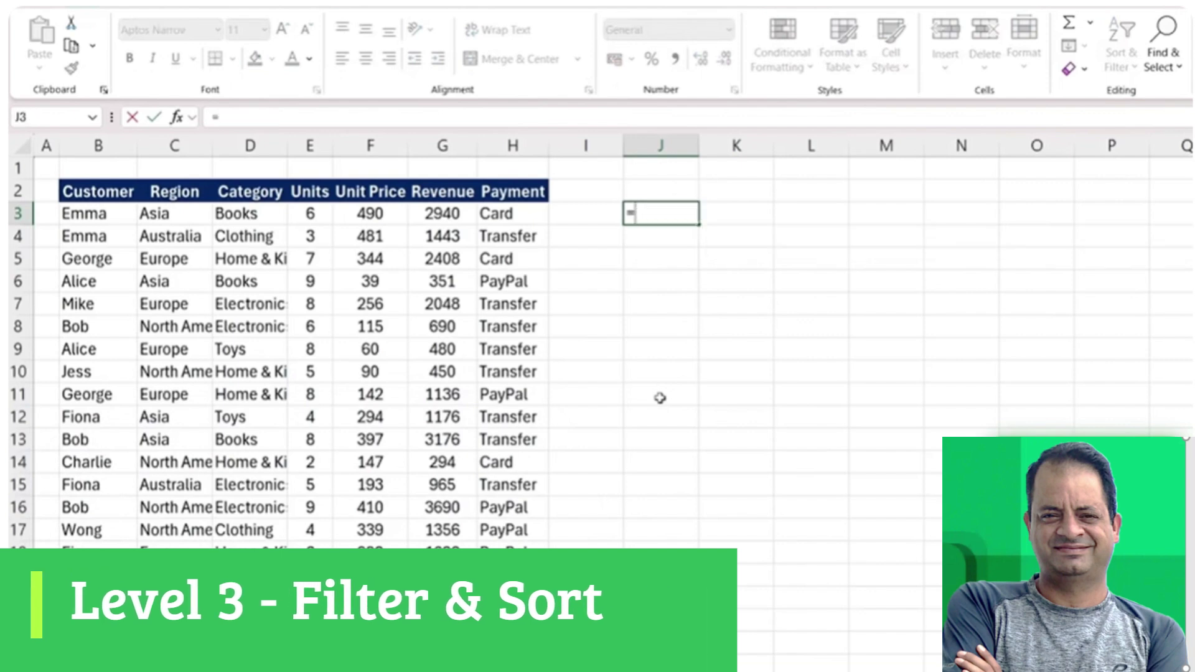
text(group)
key(Tab)
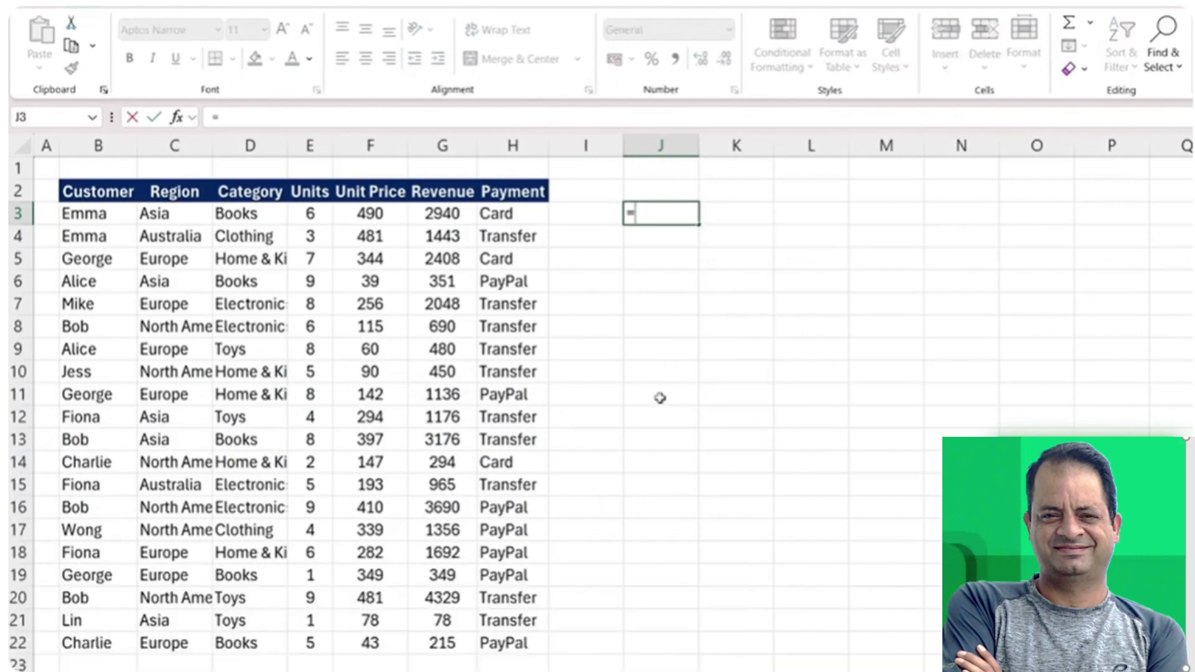
text(group)
key(Tab)
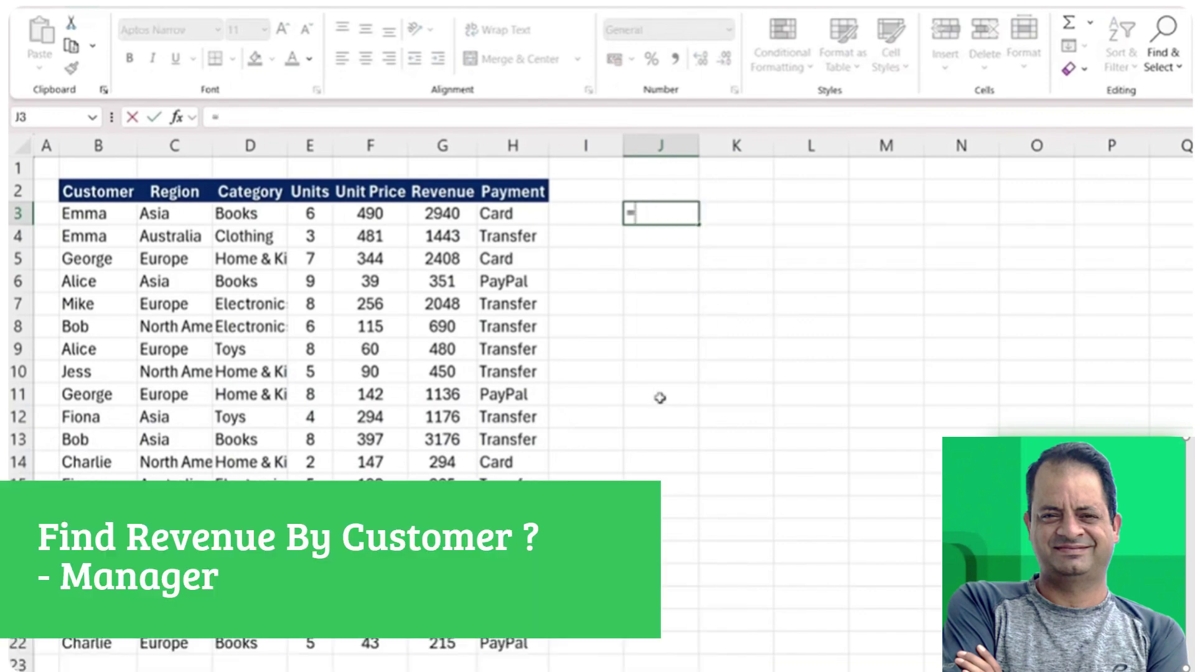
text(group)
key(Tab)
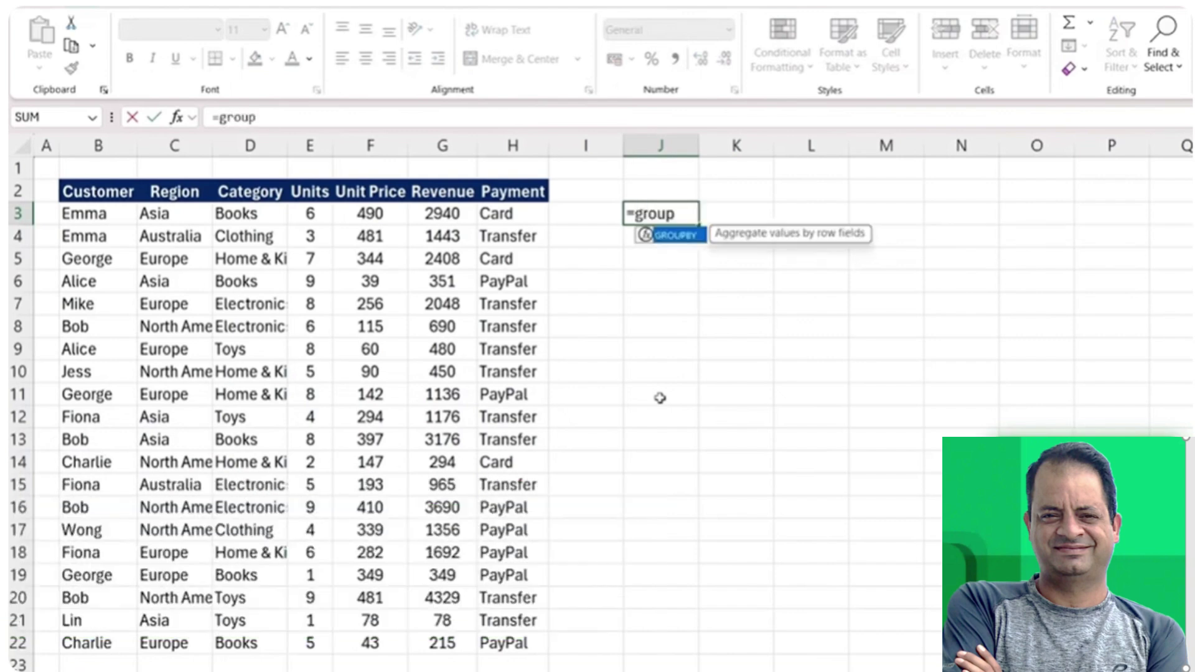
key(Tab)
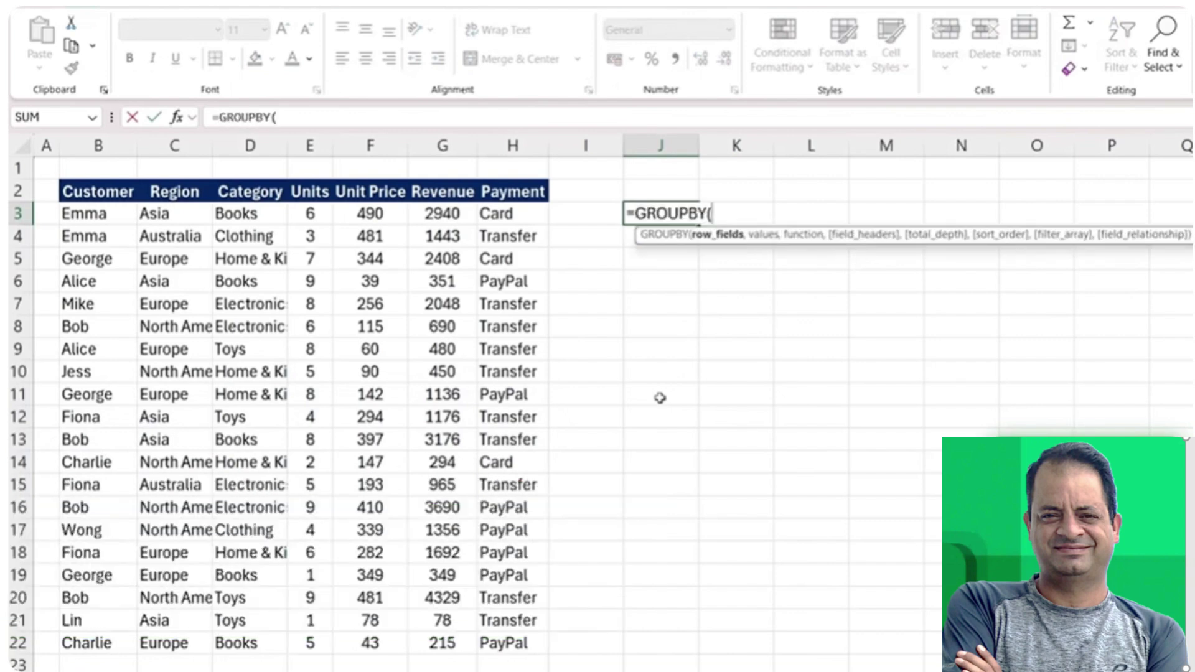
key(ctrl+Left)
key(ctrl+Left)
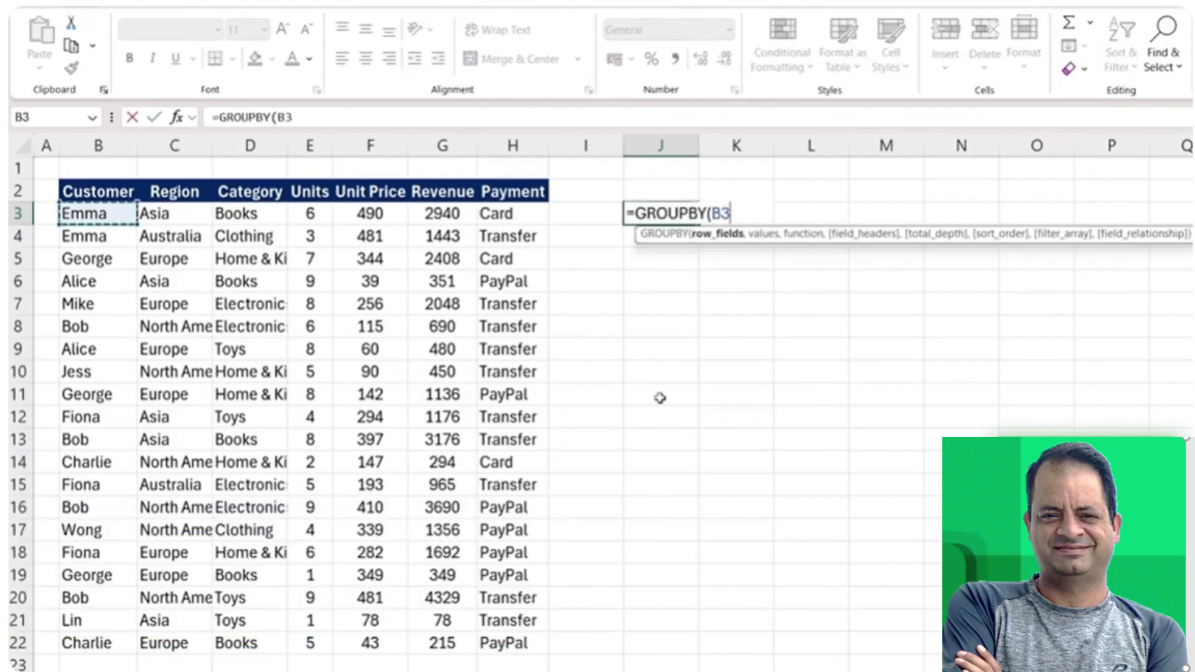
key(BackSpace)
click(104, 195)
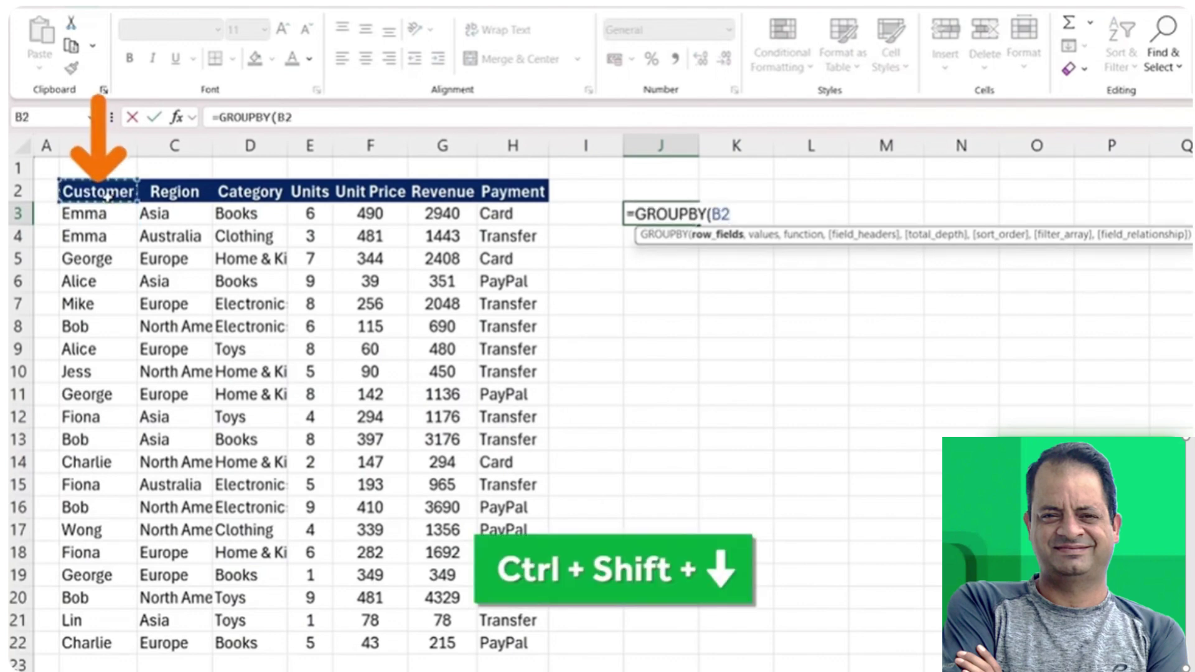
key(ctrl+shift+Down)
Complete it with Revenue G2:G22, SUM and headers option 3
text(,)
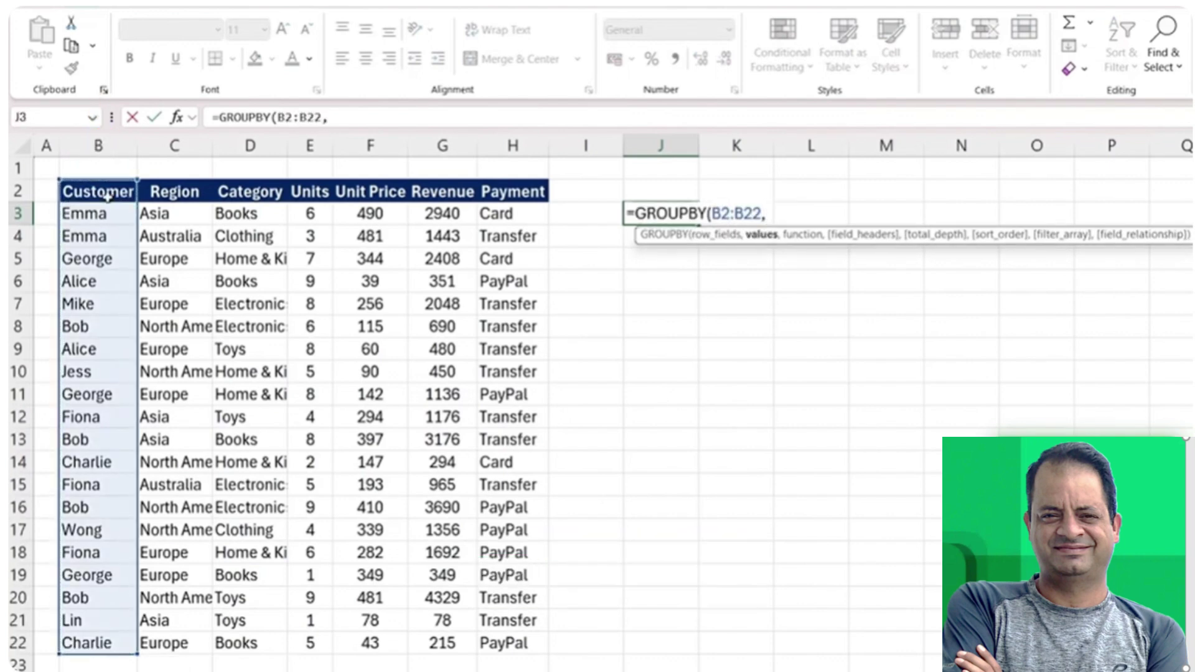
click(431, 188)
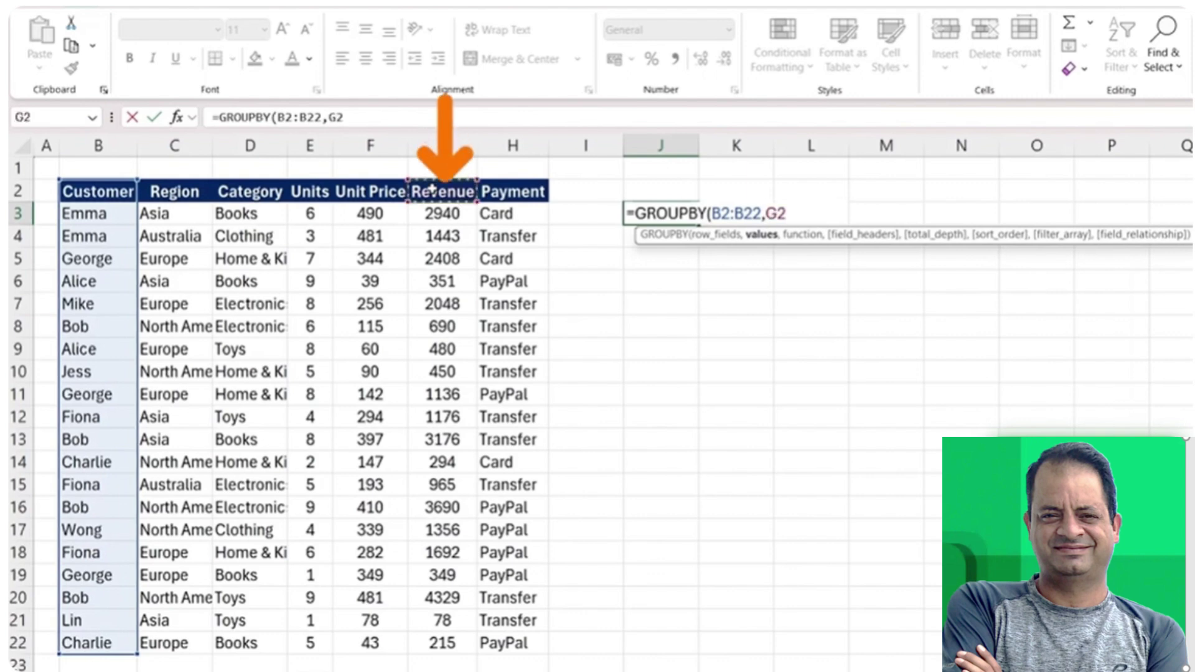
key(ctrl+shift+Down)
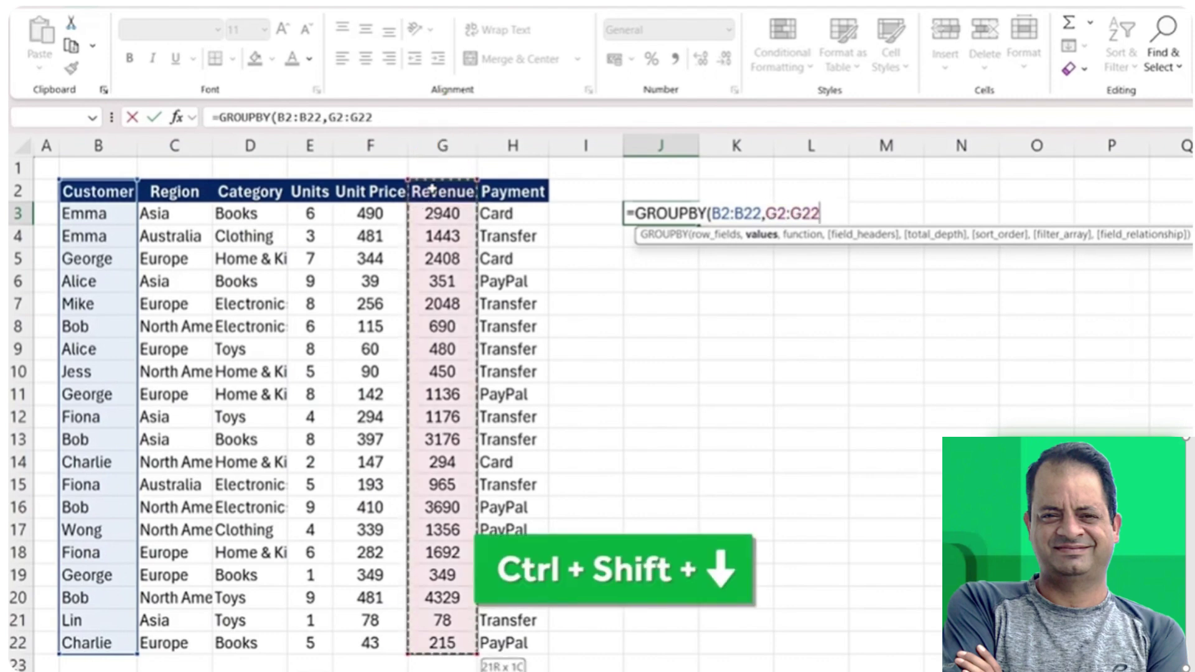
text(,)
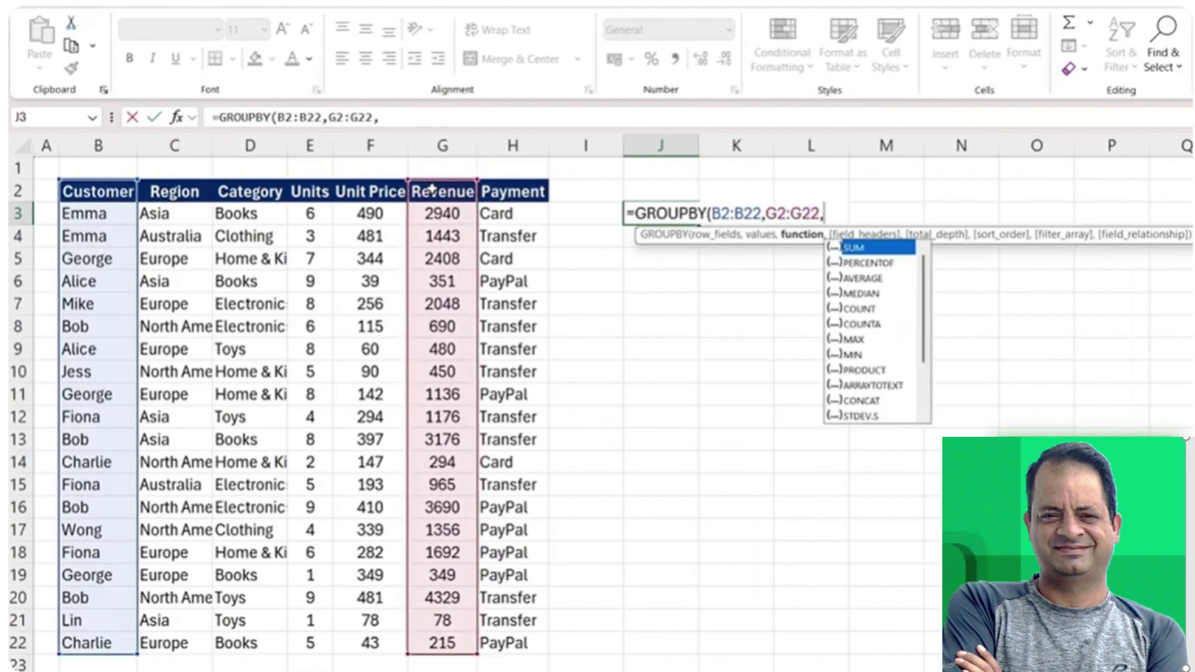
key(Tab)
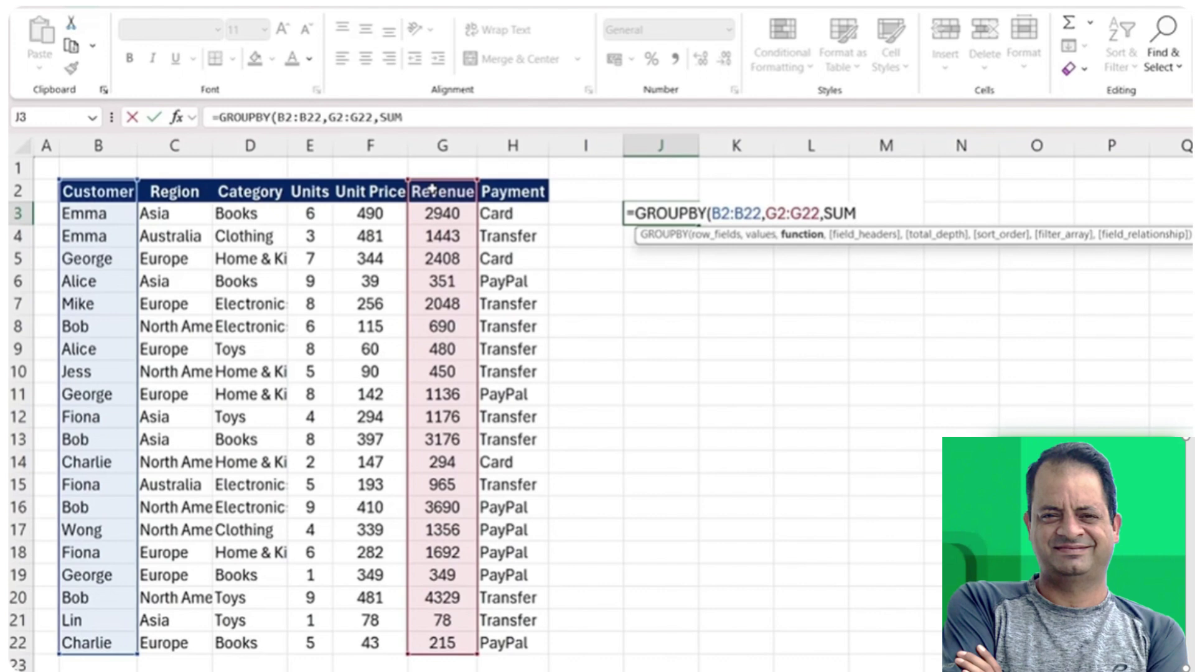
text(,)
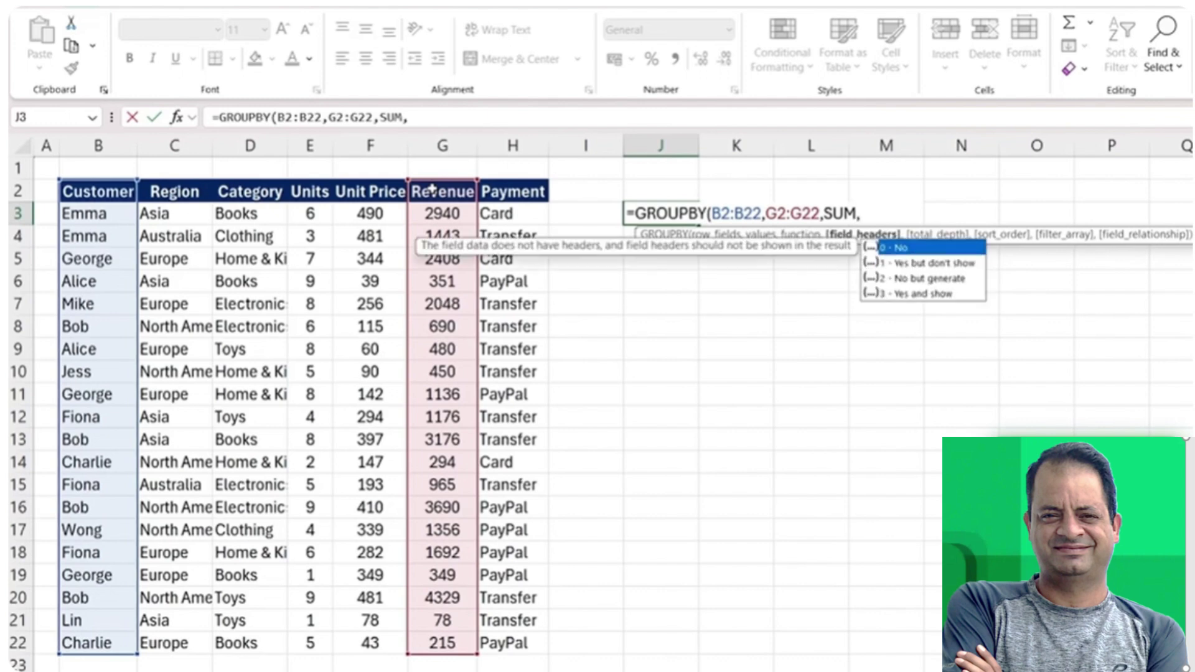
key(Down)
key(Down)
key(Down)
key(Tab)
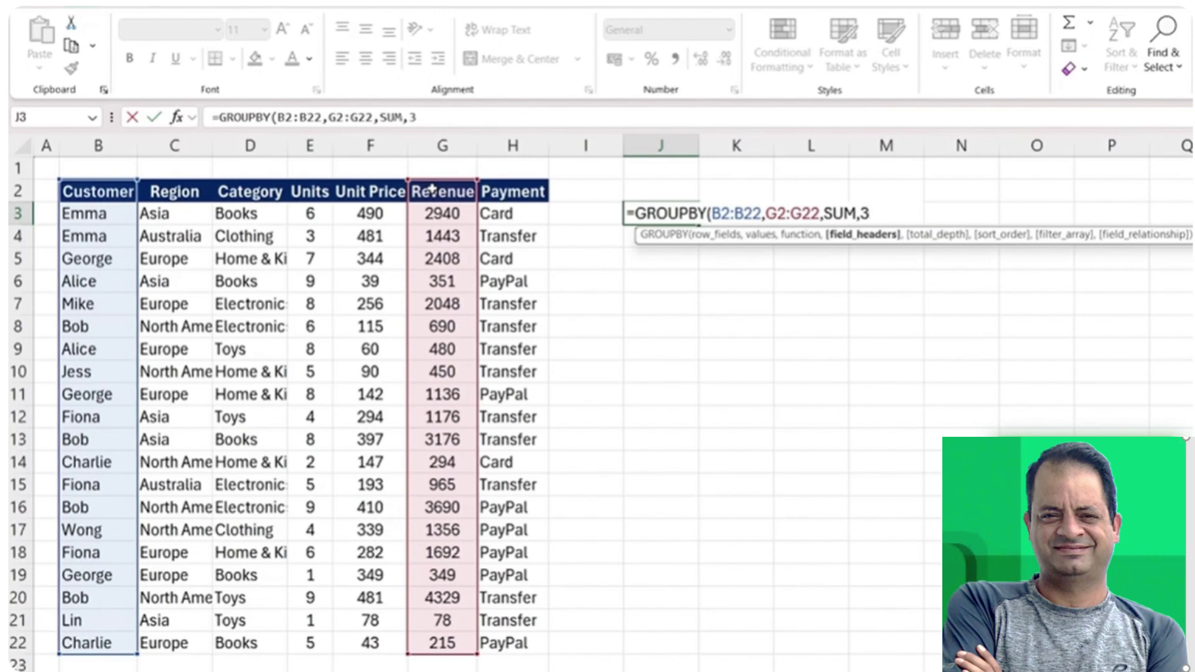
text())
key(Return)
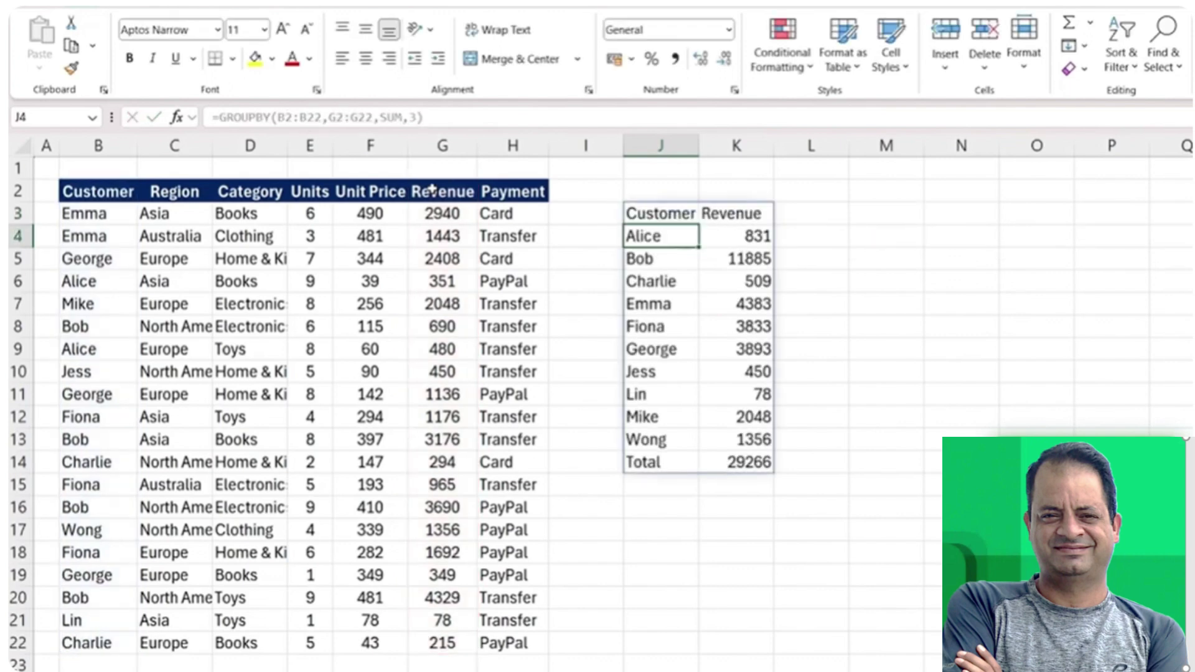
key(Up)
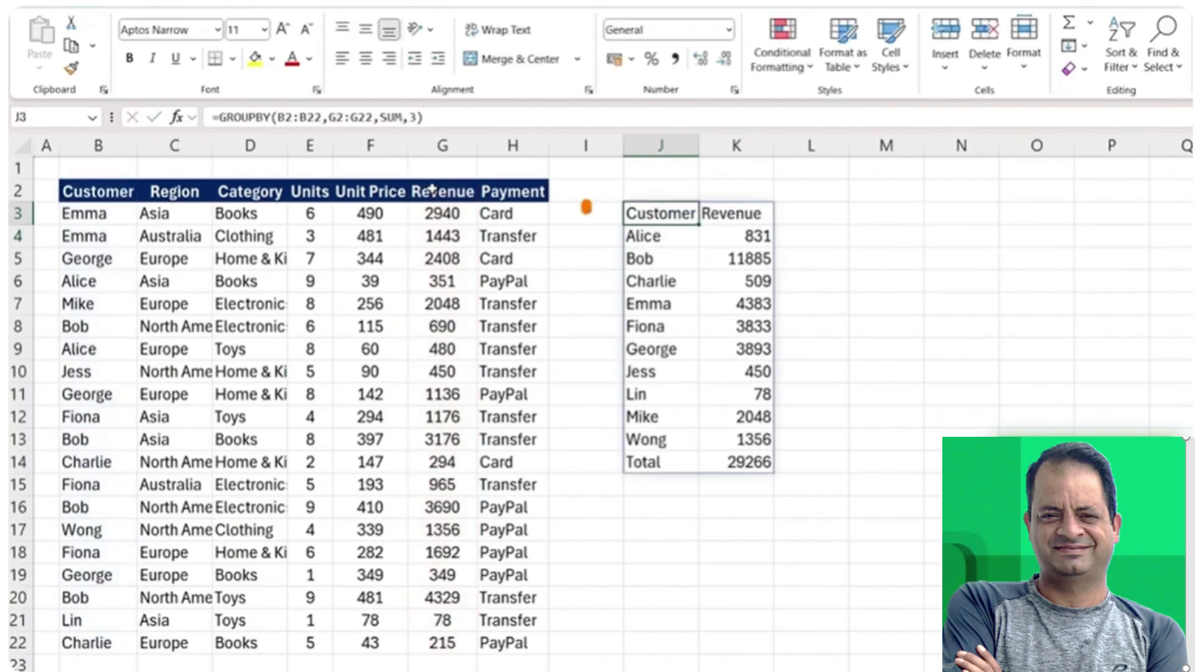
key(ctrl+Down)
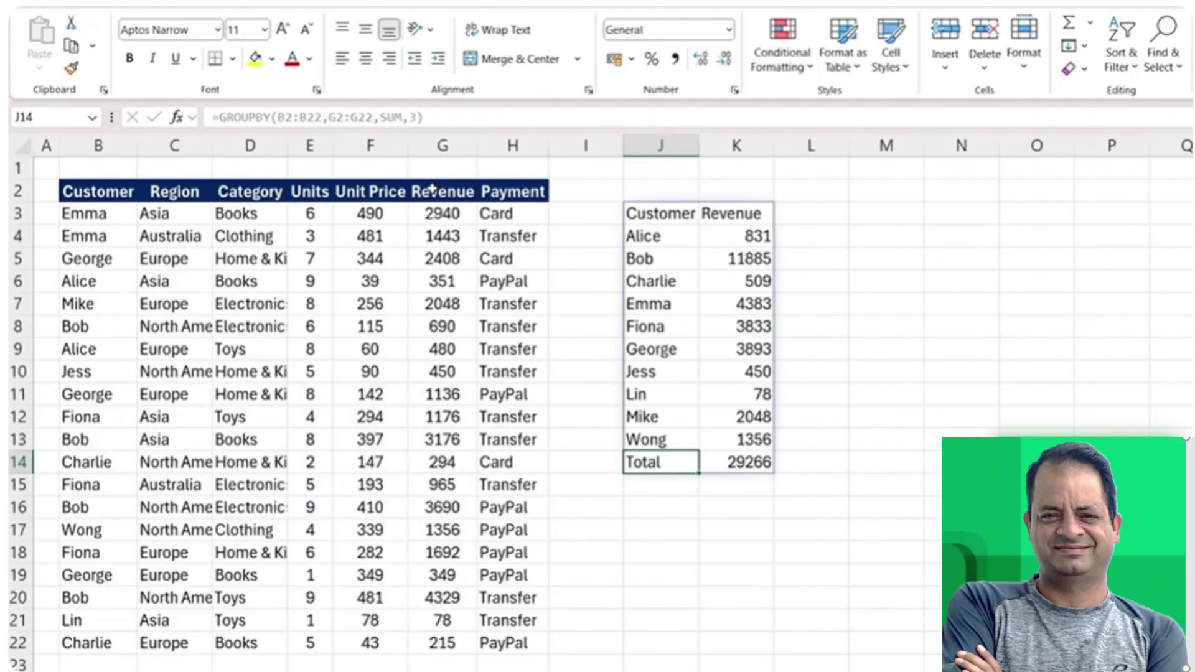
key(Up)
key(Up)
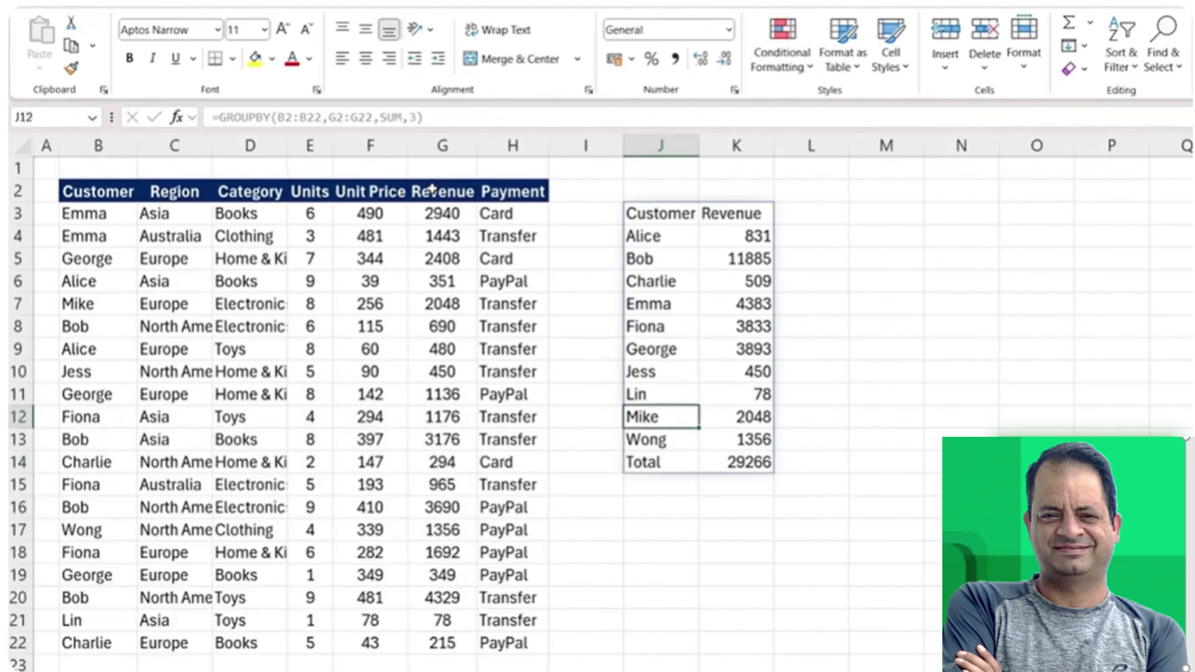
key(Down)
key(Down)
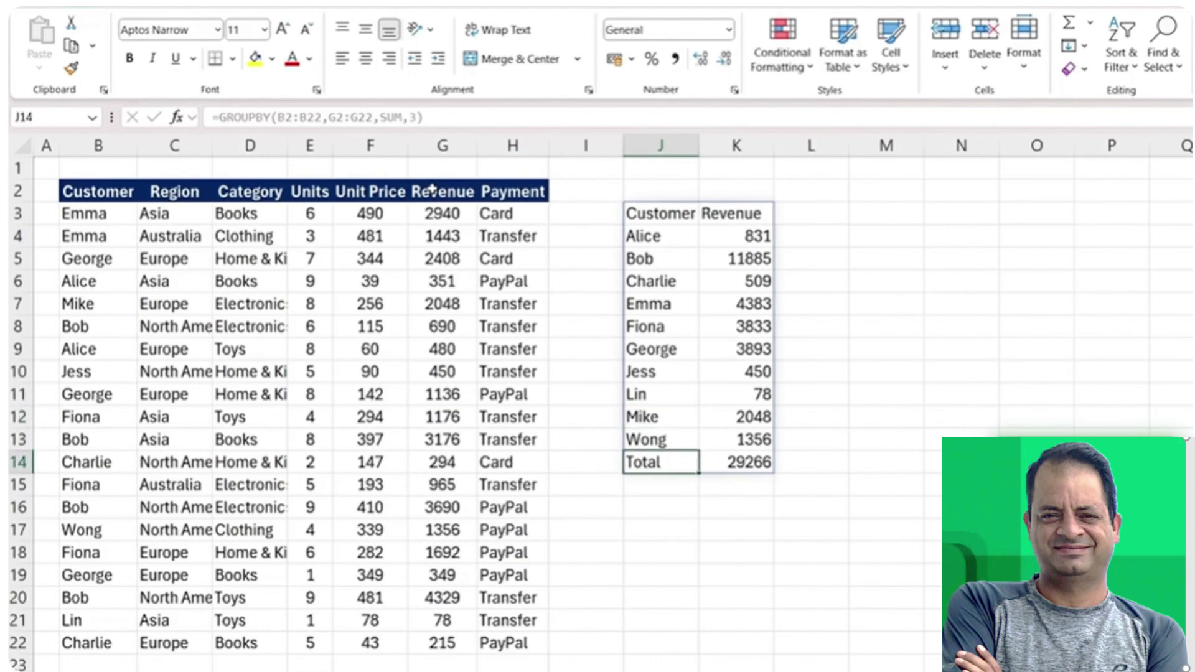
key(Up)
key(Up)
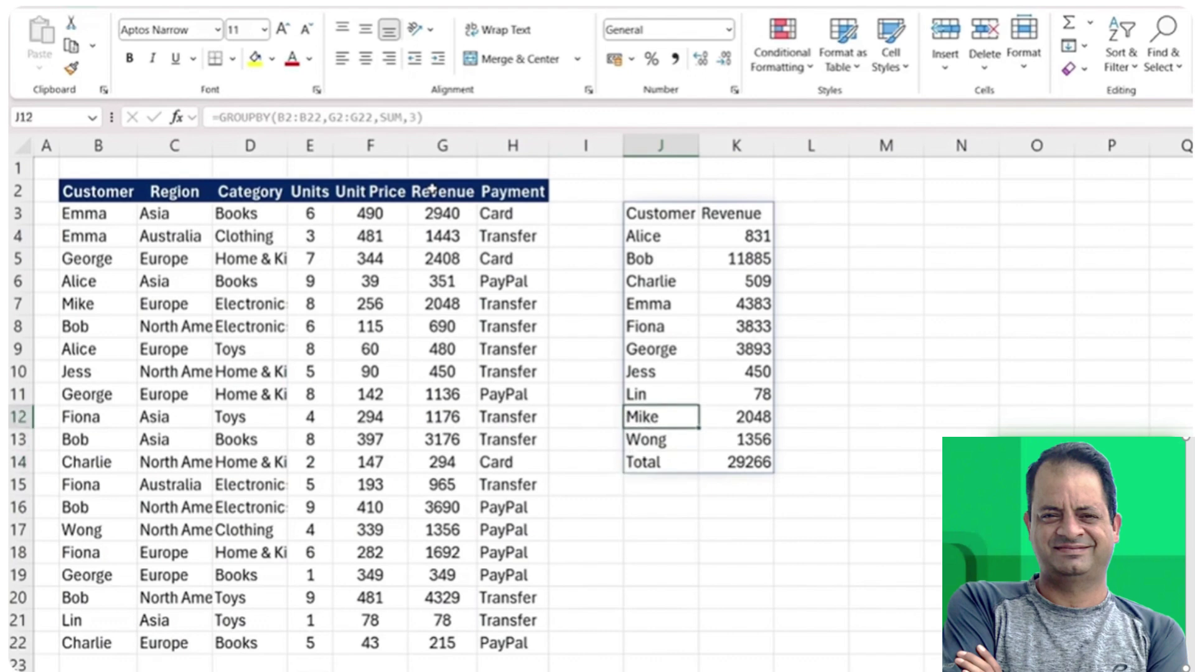
key(Up)
key(ctrl+Up)
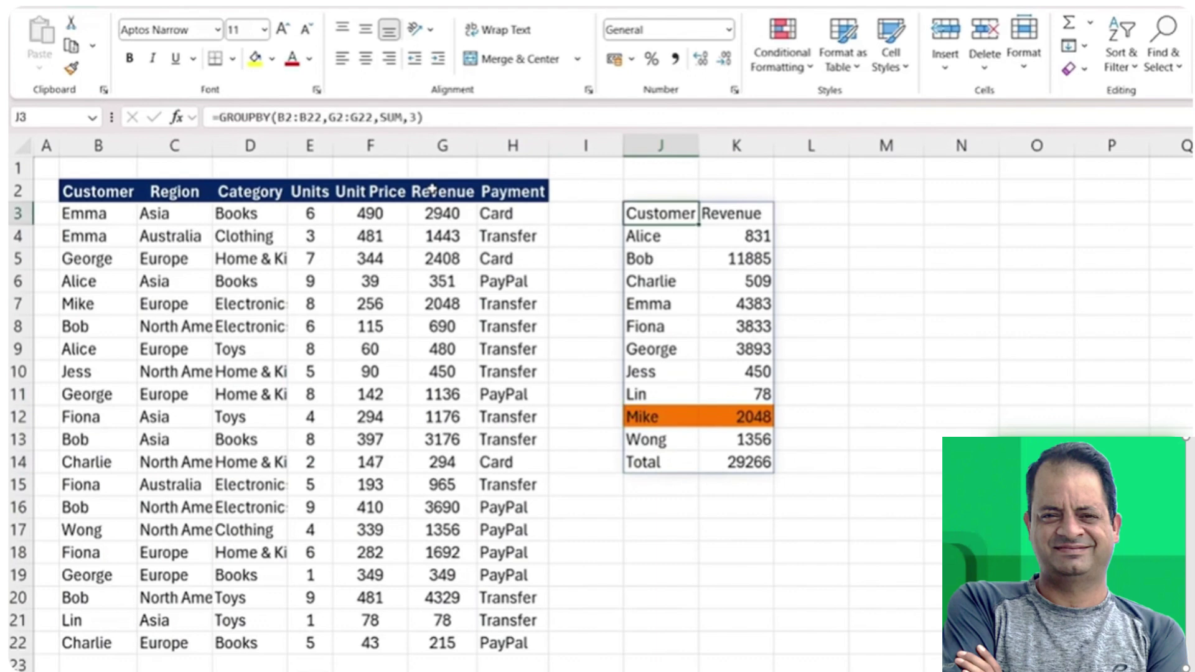
Add filter_array B2:B22="Mike" to the J3 GROUPBY, leaving only Mike's 2048 revenue
key(F2)
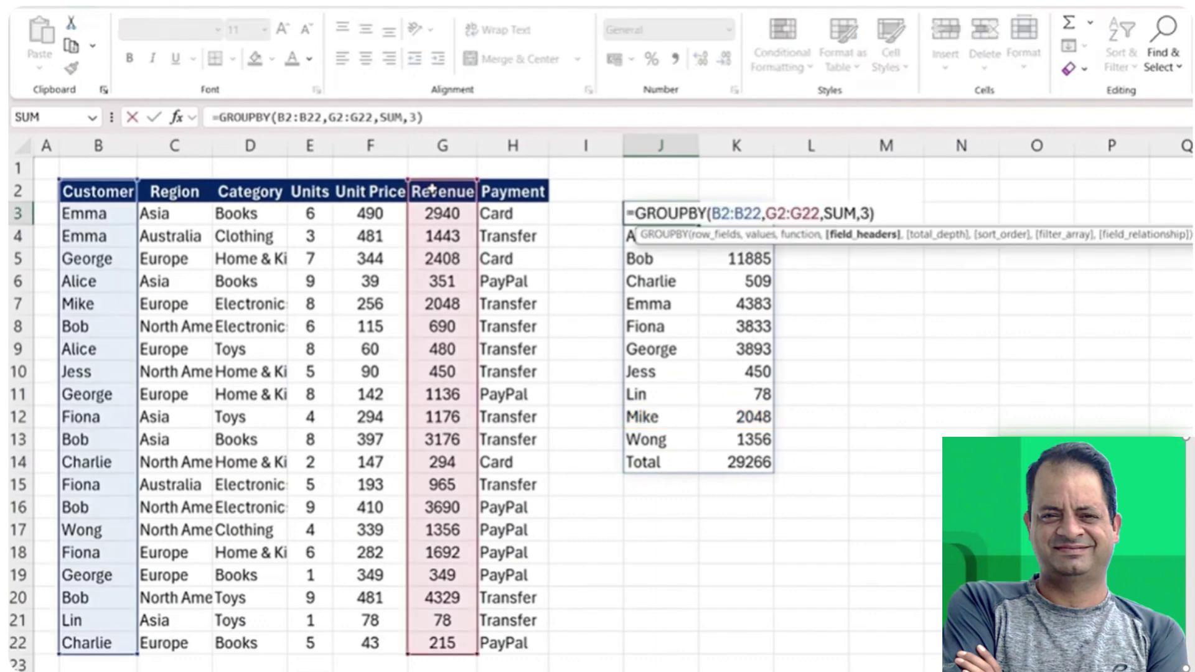
text(,)
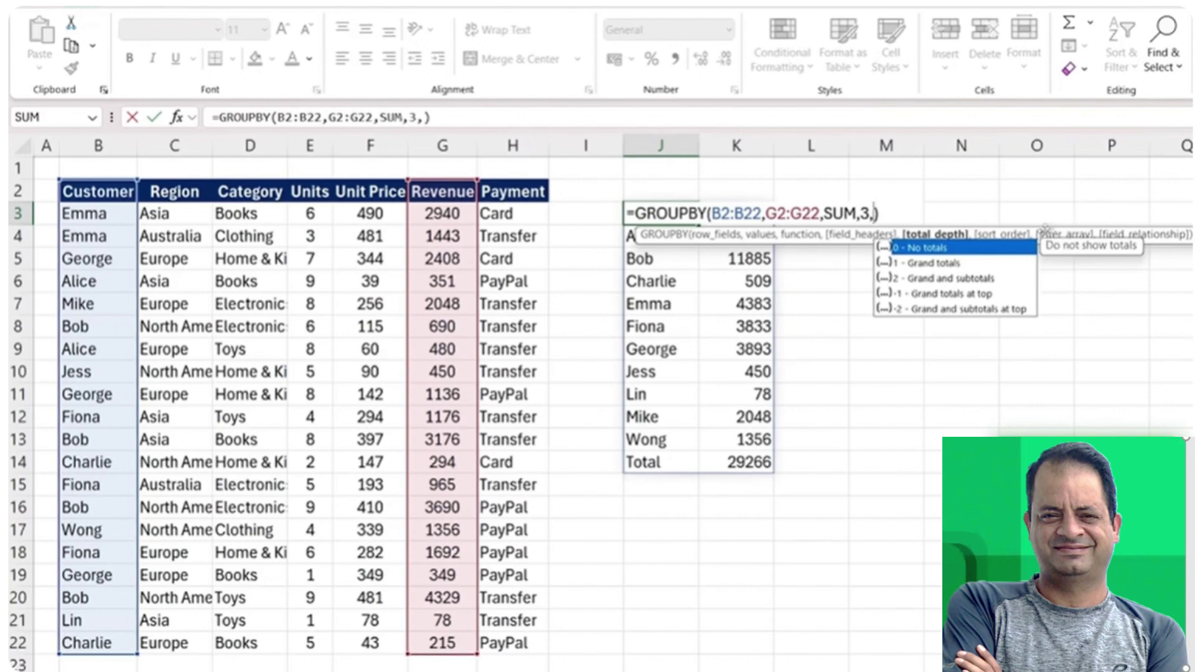
text(,,)
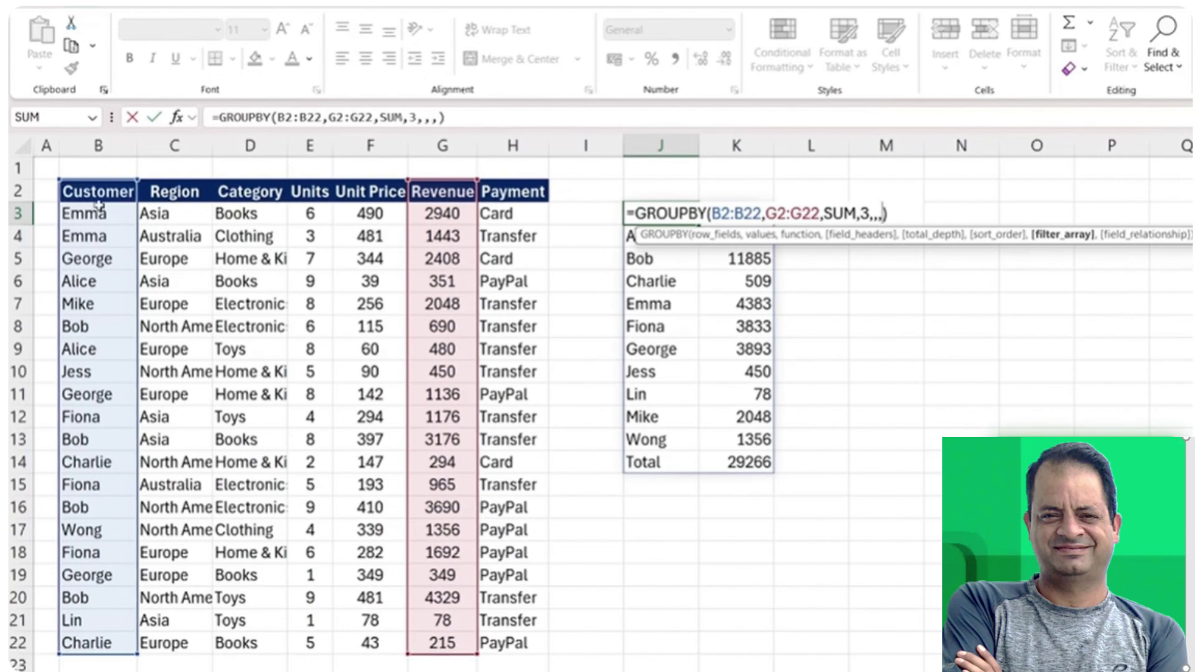
click(115, 194)
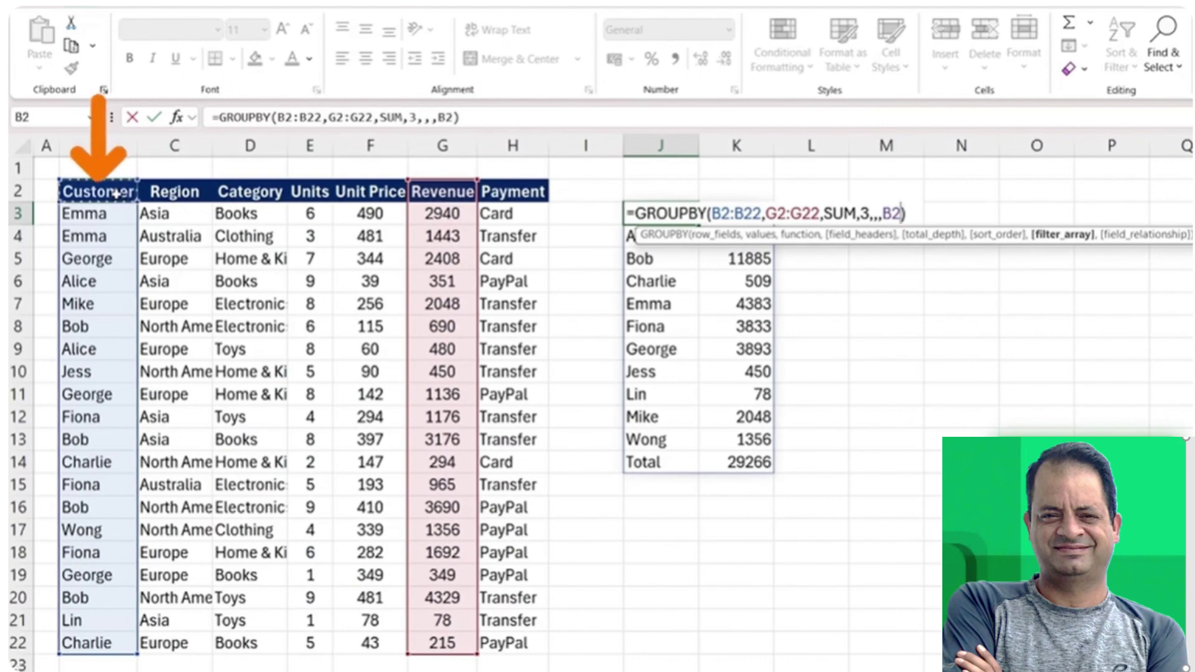
key(ctrl+shift+Down)
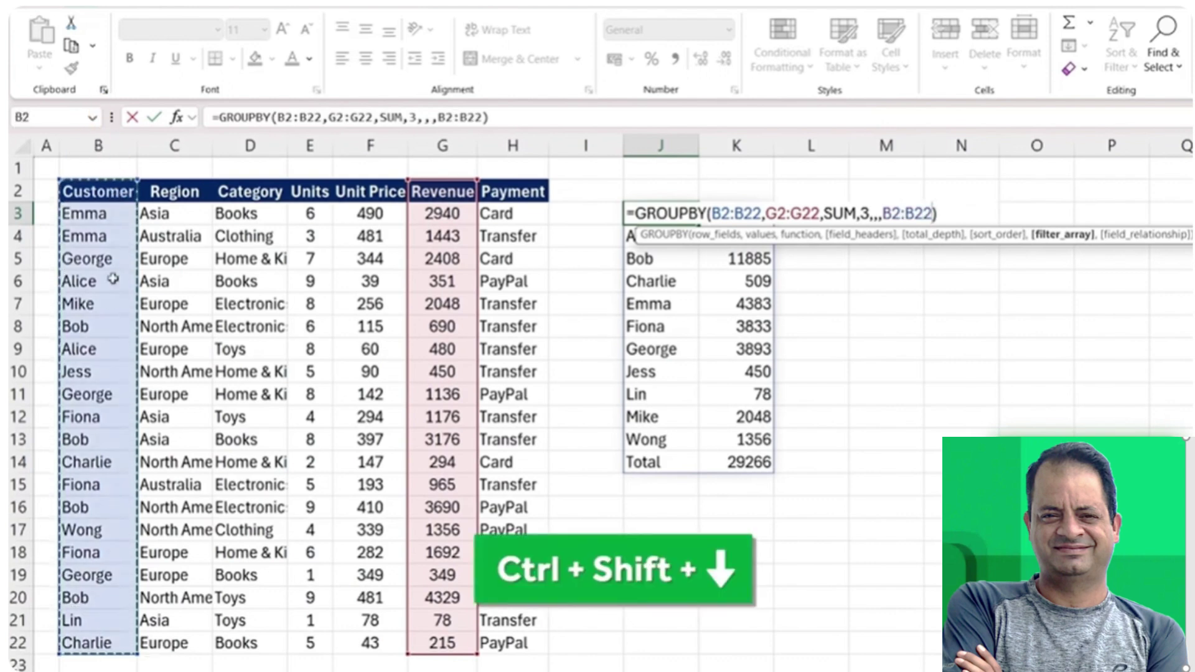
text(=)
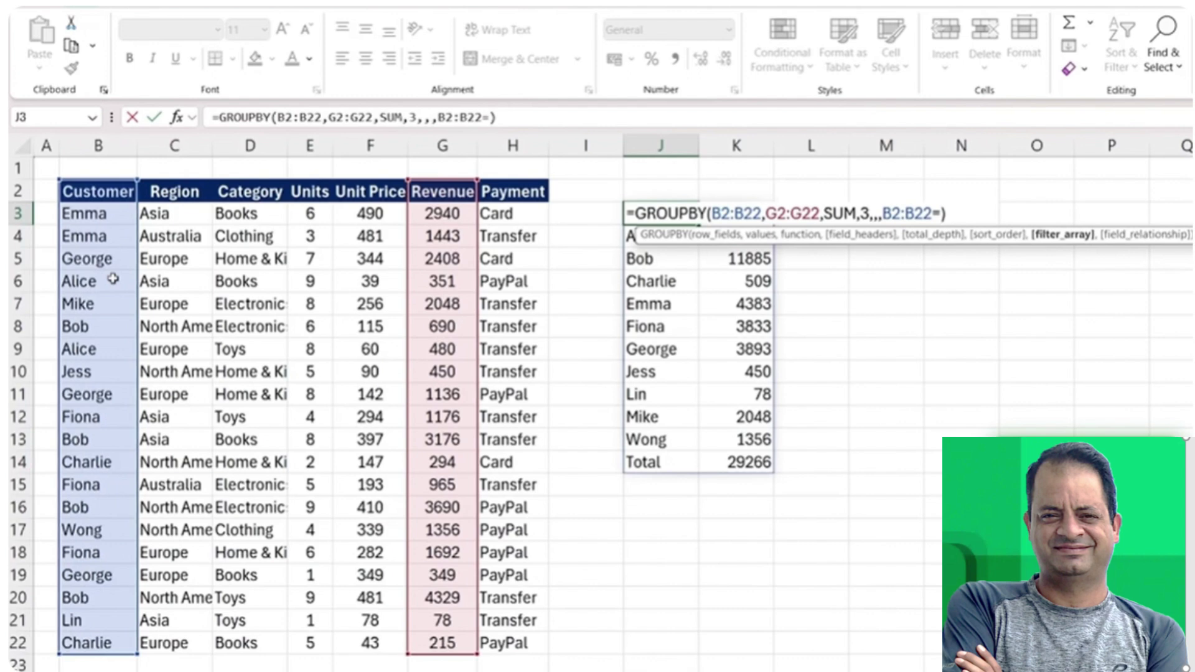
text("Mike")
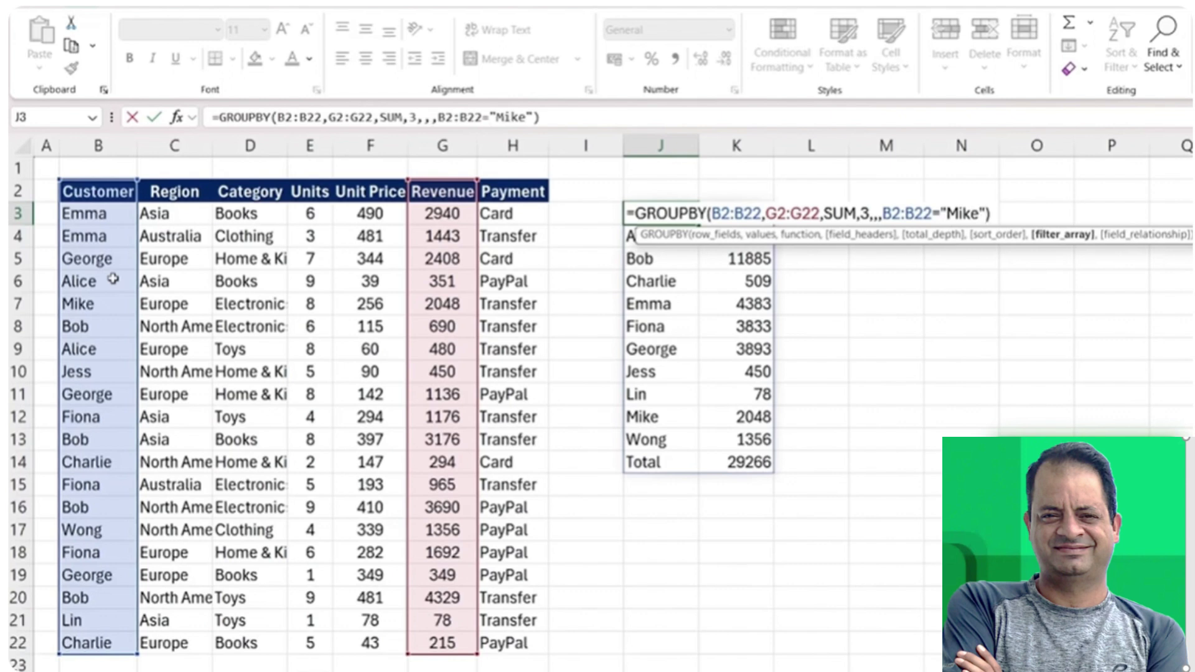
key(Return)
key(shift+Right)
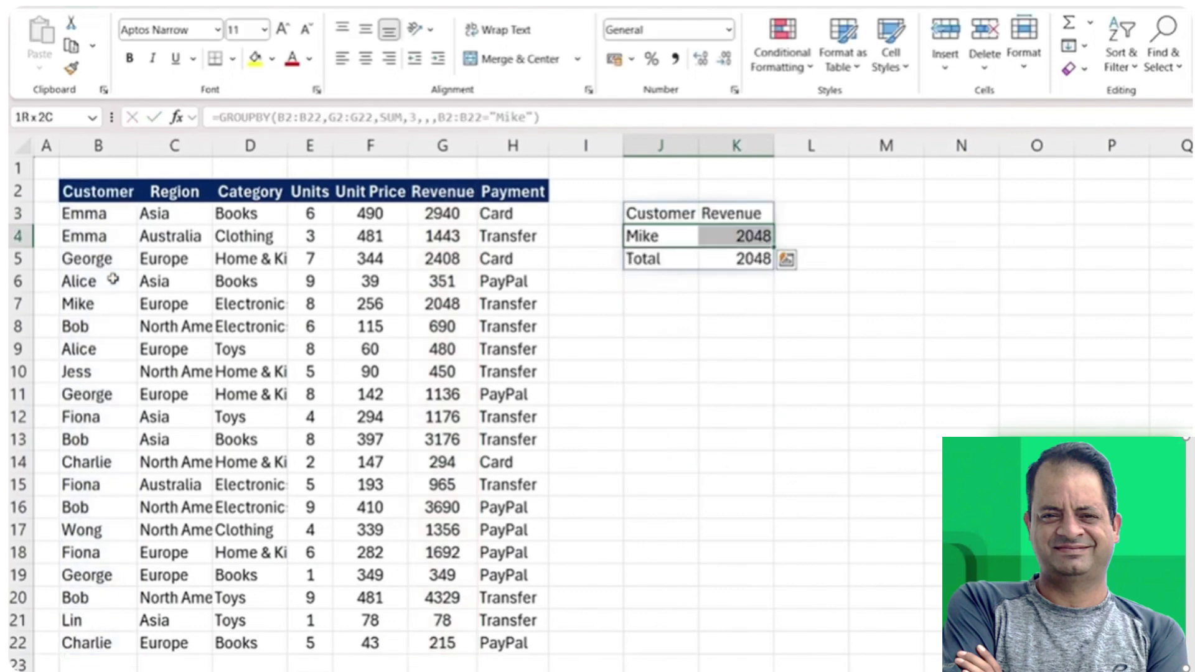
click(674, 259)
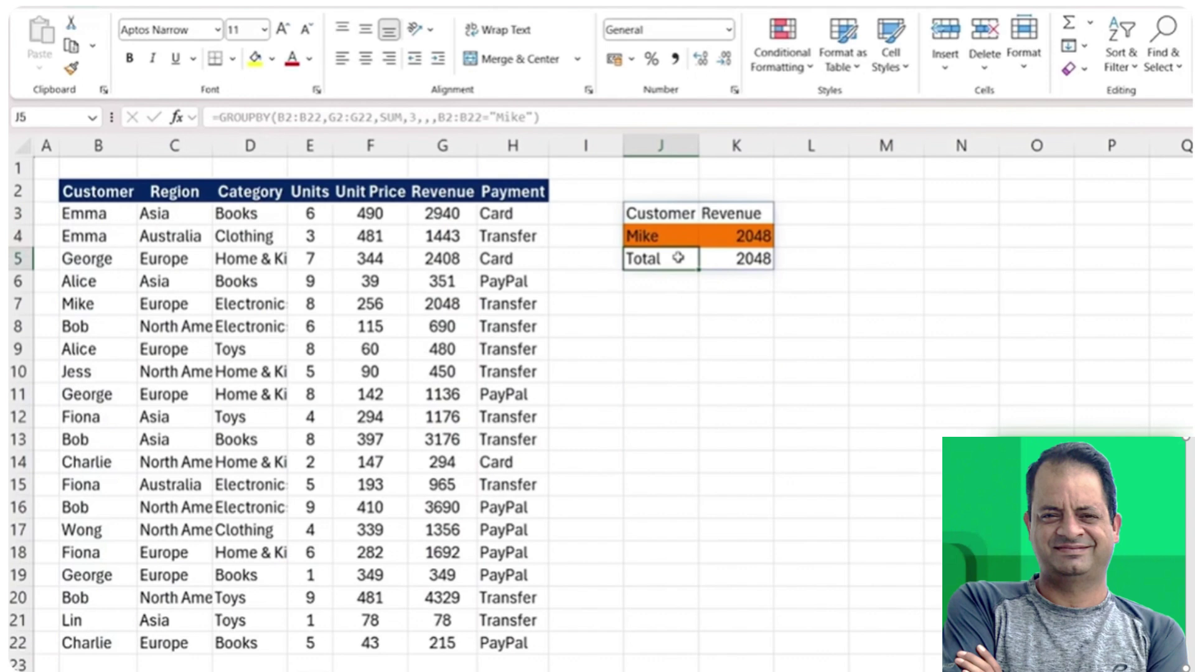
click(74, 304)
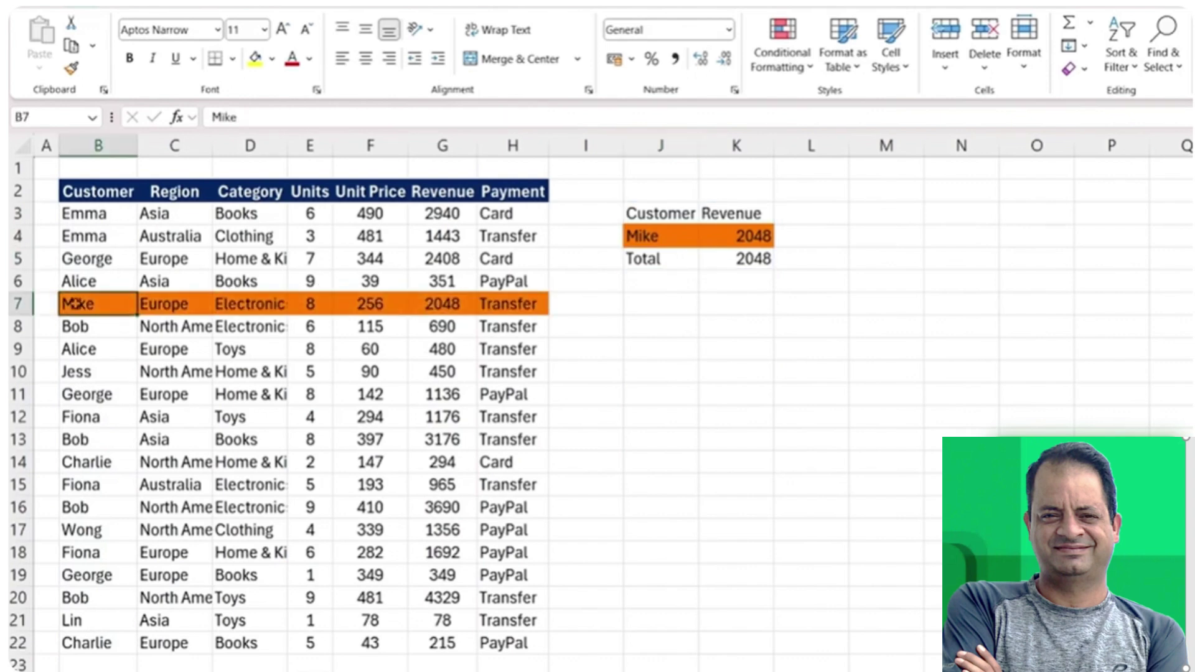
click(452, 304)
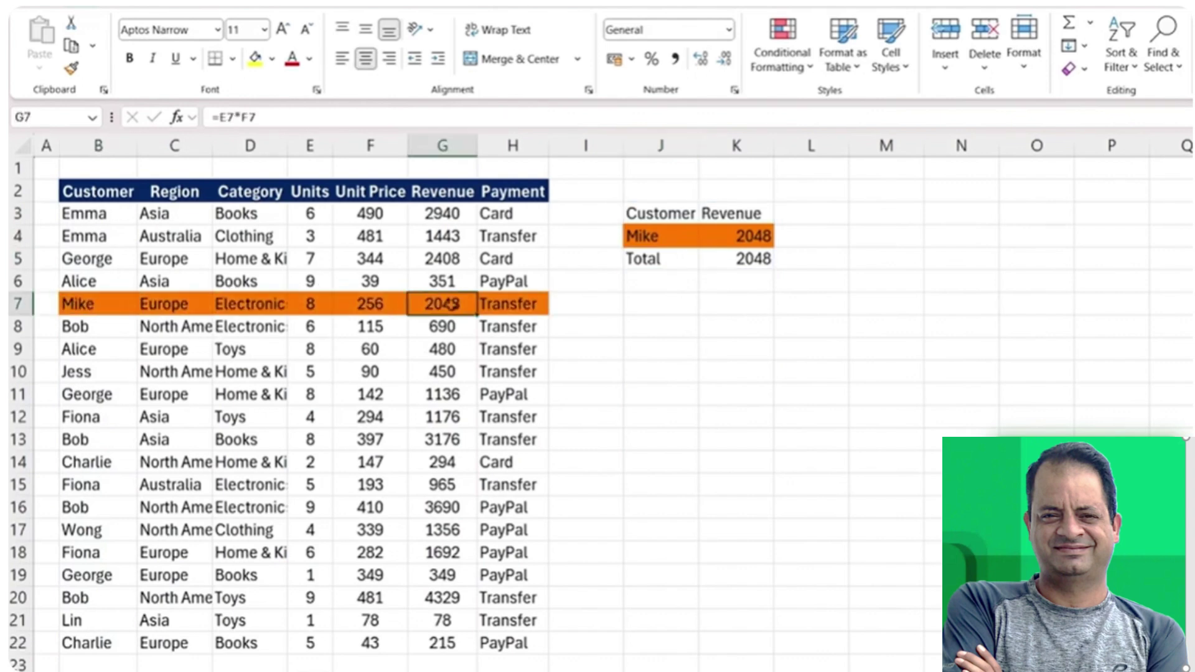
click(657, 231)
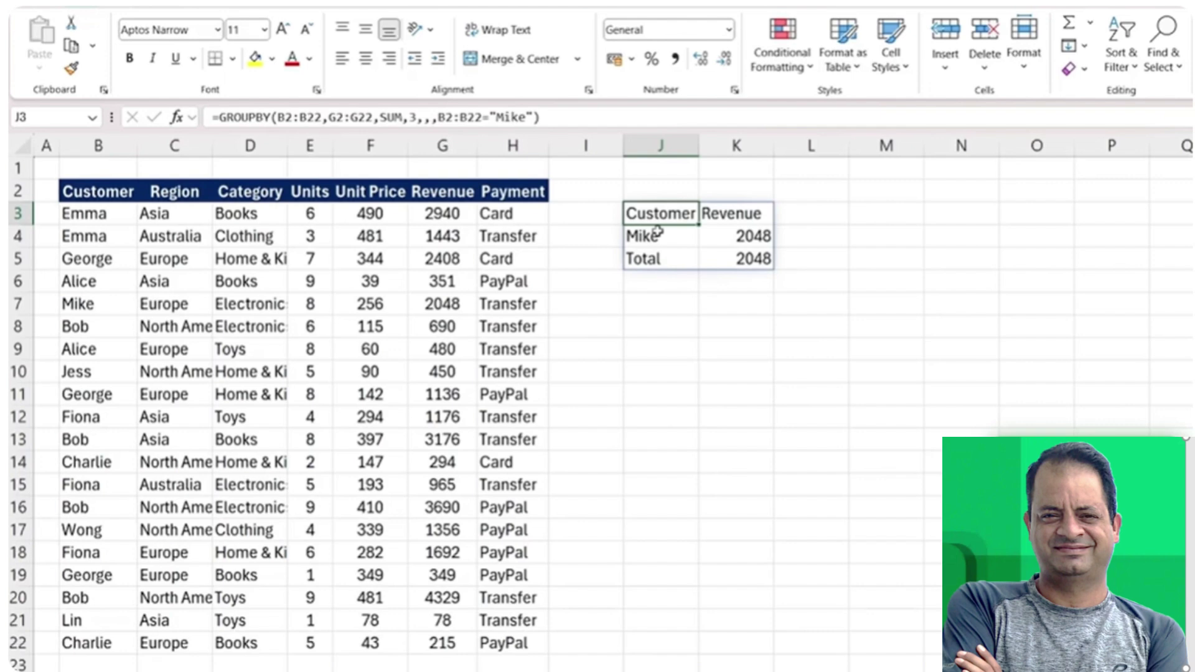
key(F2)
Delete the Mike filter argument so the summary lists all customers again
key(Left)
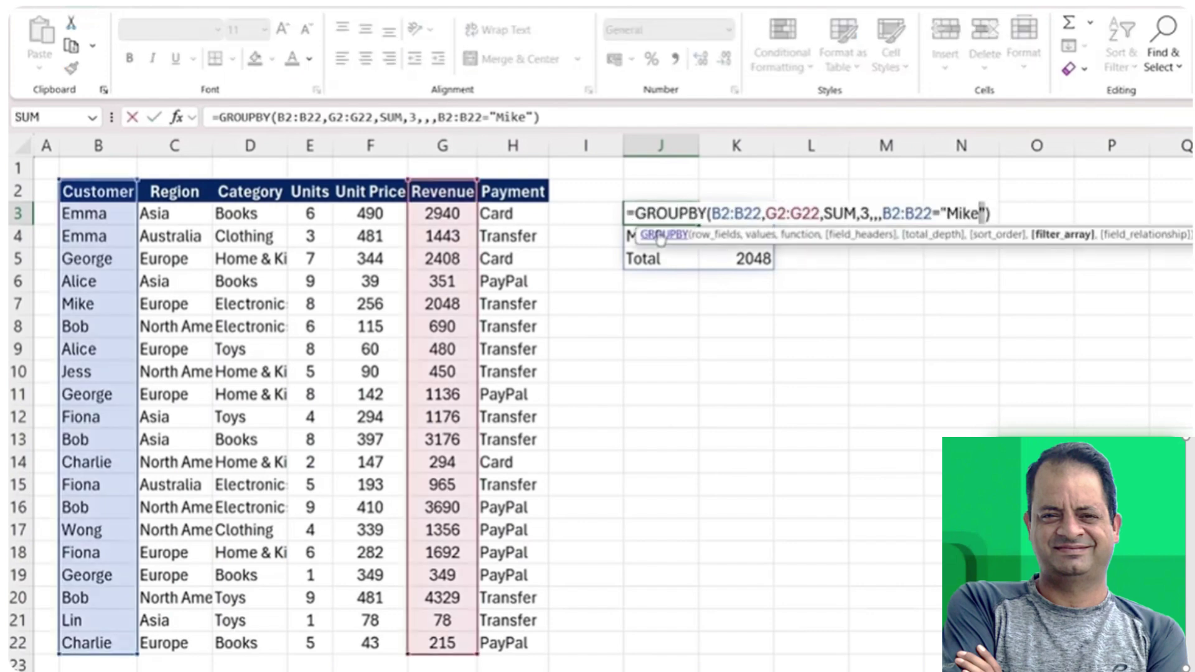
key(shift+Left)
key(shift+Left)
key(shift+Left)
key(shift+Left)
key(shift+Left)
key(shift+Left)
key(shift+Left)
key(shift+Left)
key(shift+Left)
key(shift+Left)
key(shift+Left)
key(shift+Left)
key(shift+Left)
key(BackSpace)
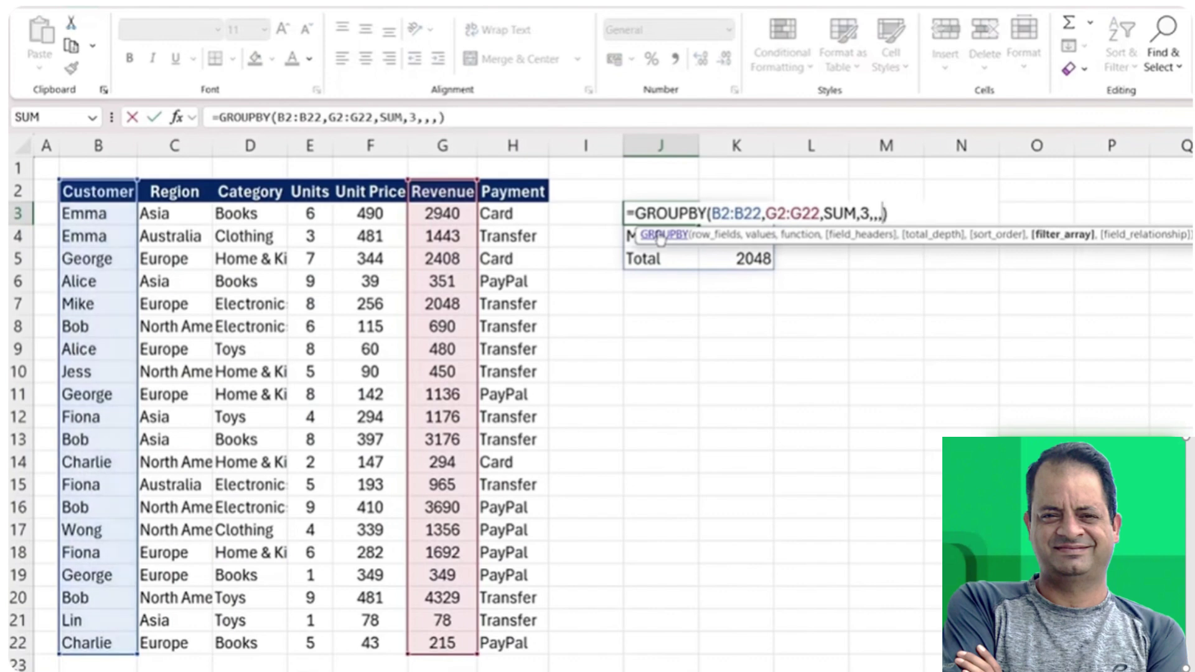
key(ctrl+Return)
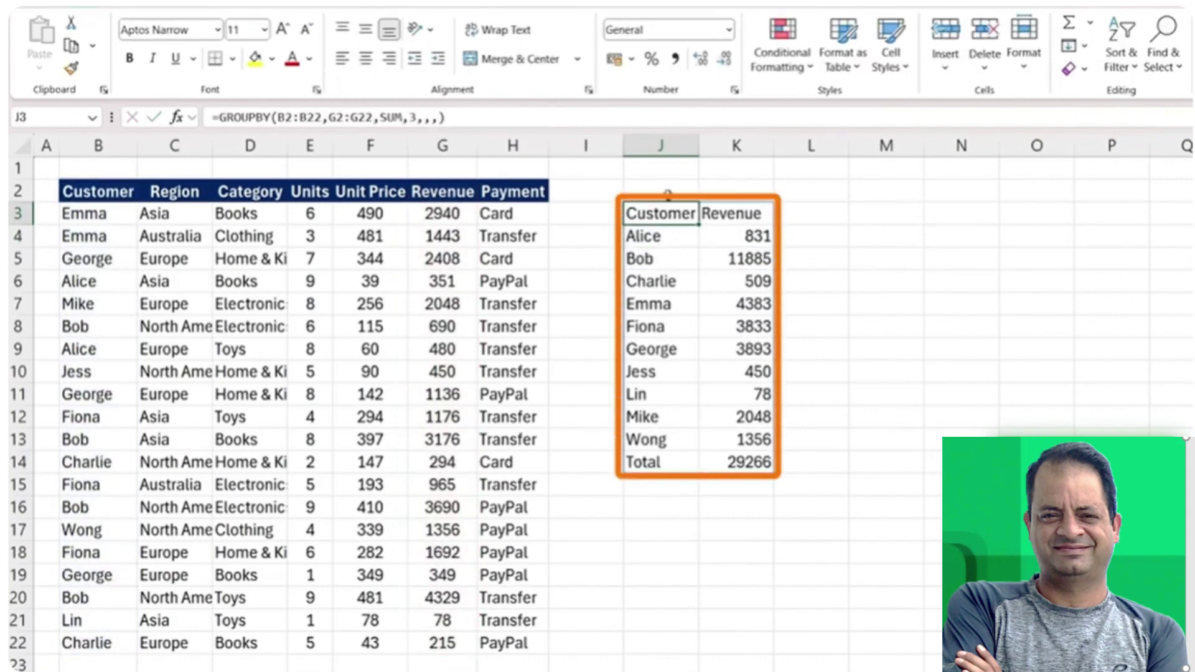
click(727, 241)
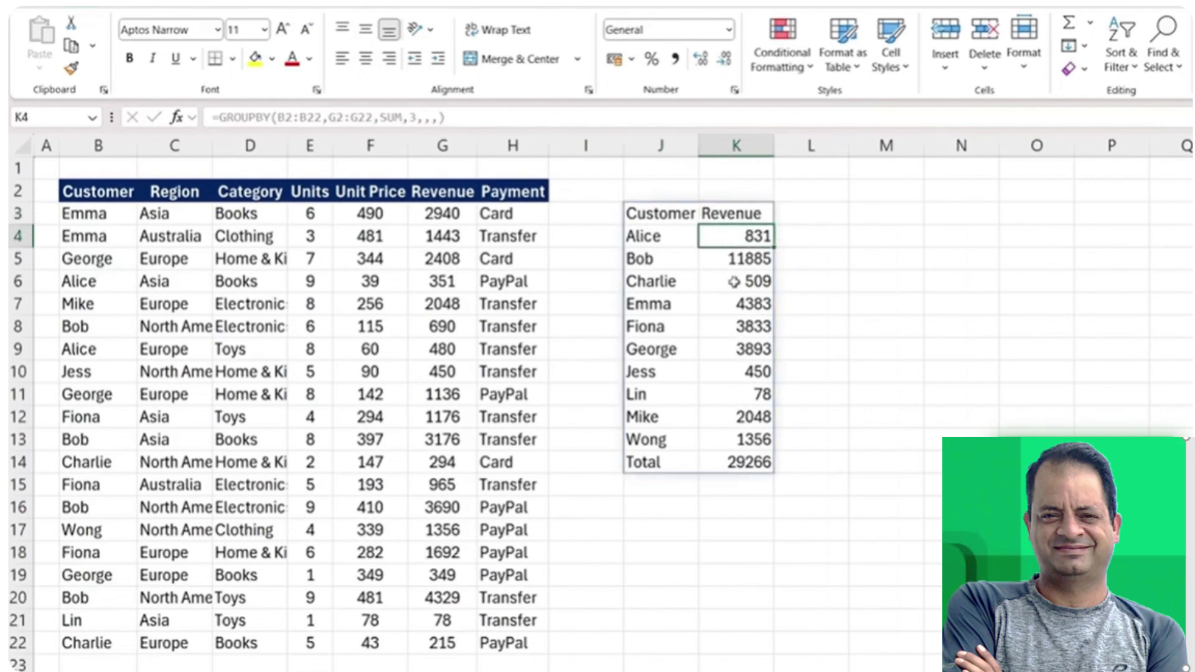
Set the GROUPBY sort_order to 2, sorting customers by revenue ascending from Lin's 78
click(649, 218)
double_click(649, 218)
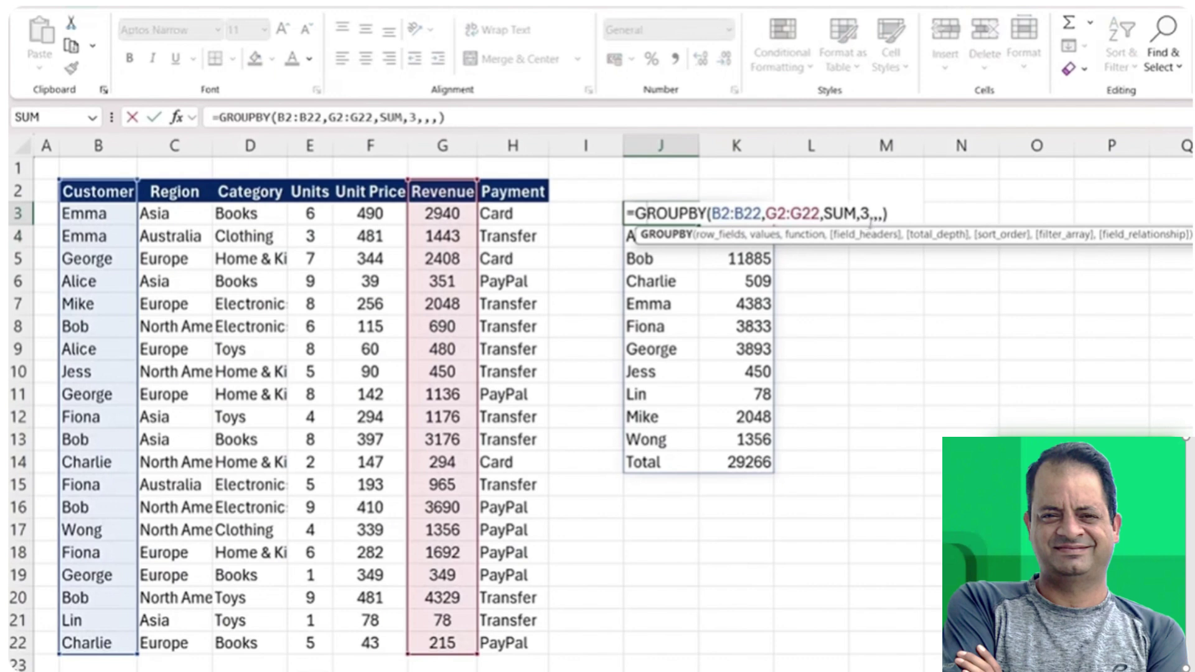
click(871, 215)
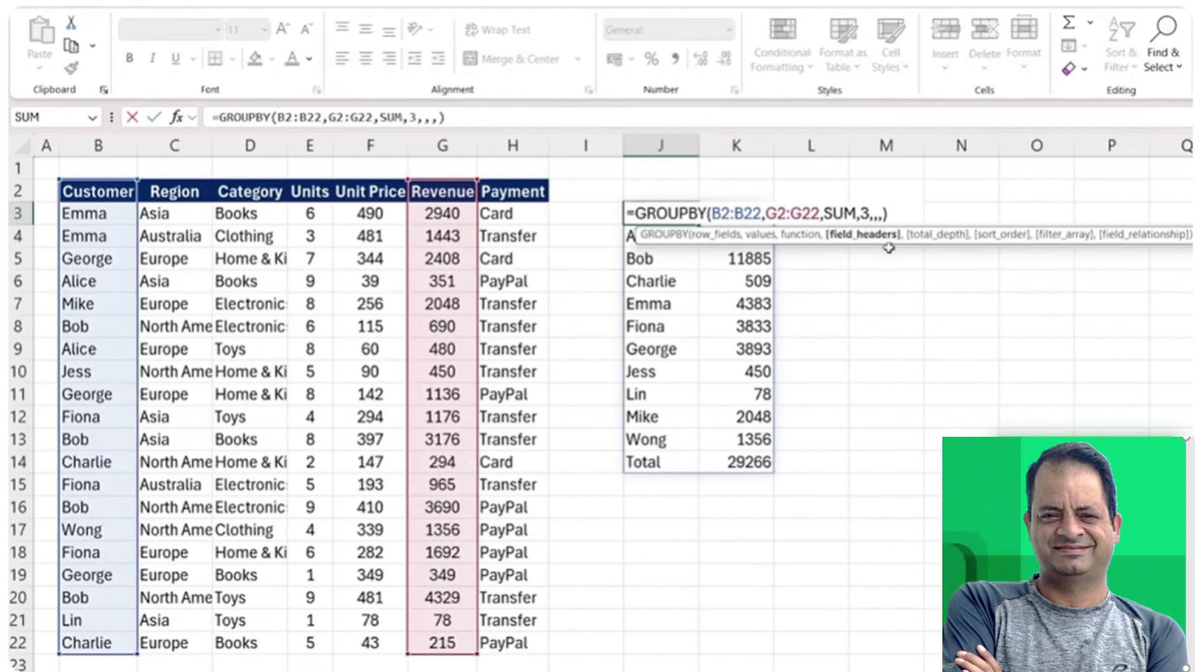
key(Right)
key(Right)
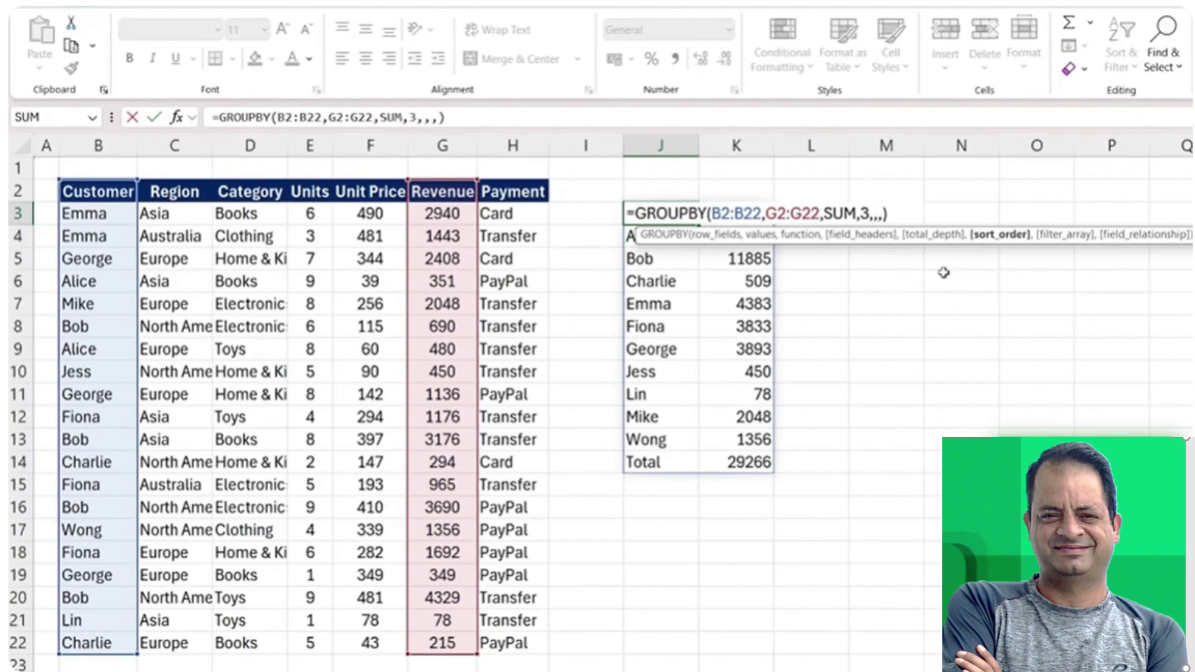
text(1)
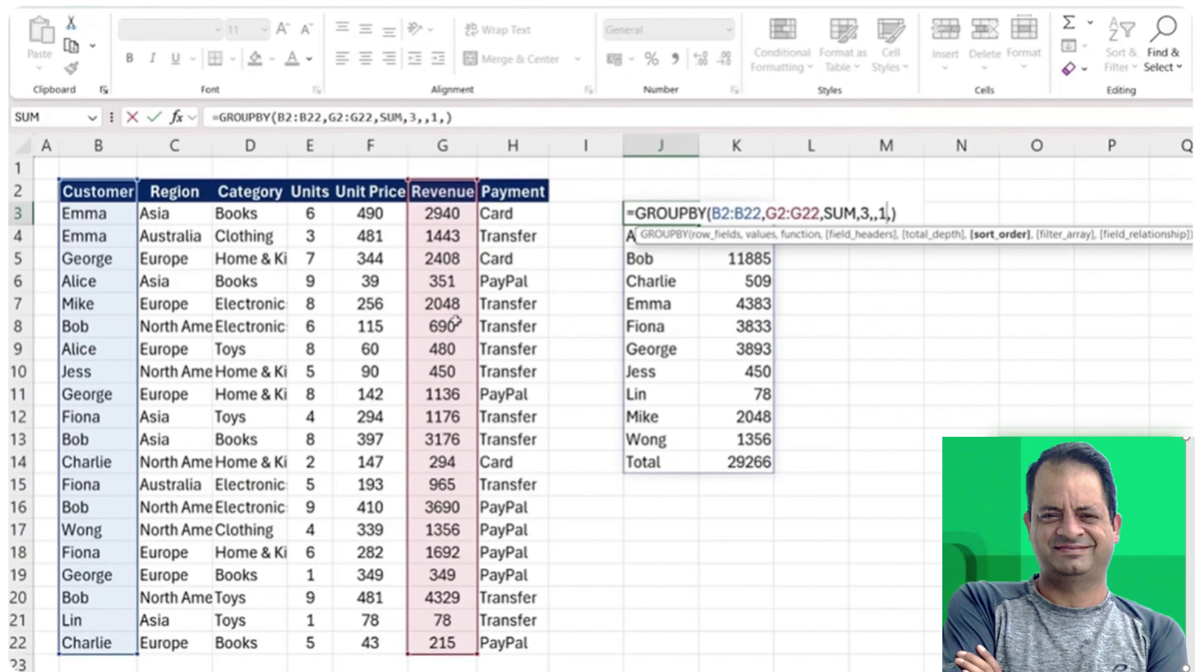
key(BackSpace)
text(2)
key(Return)
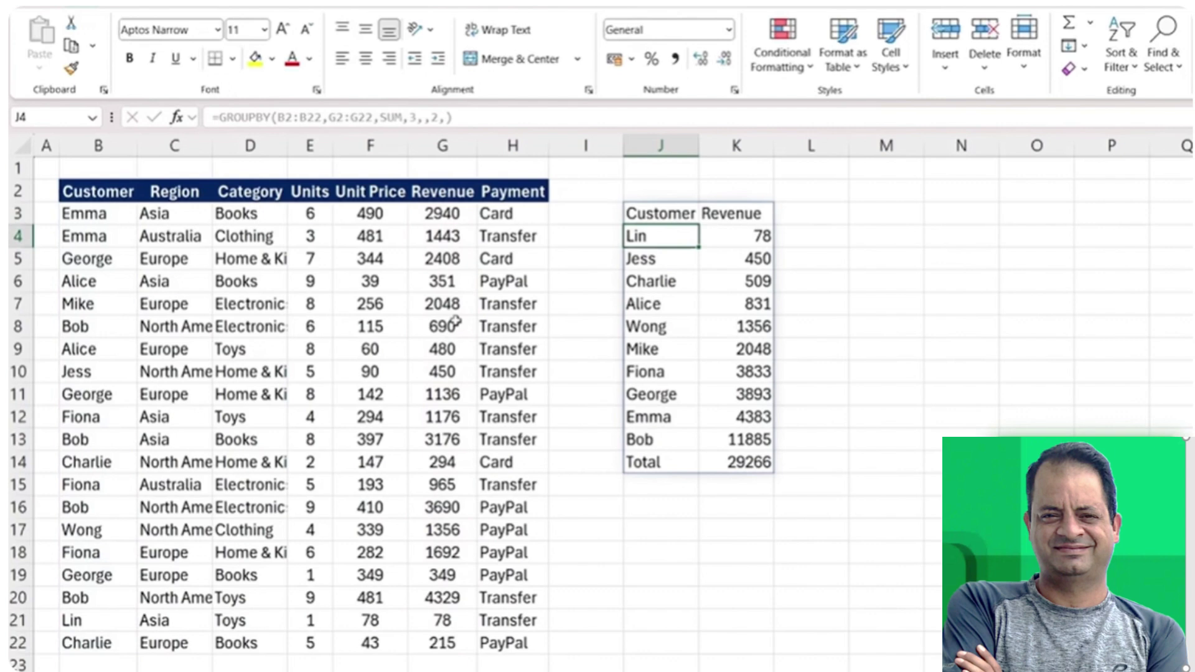
Change the GROUPBY sort_order to -2, listing customers by revenue largest first
key(Up)
key(Right)
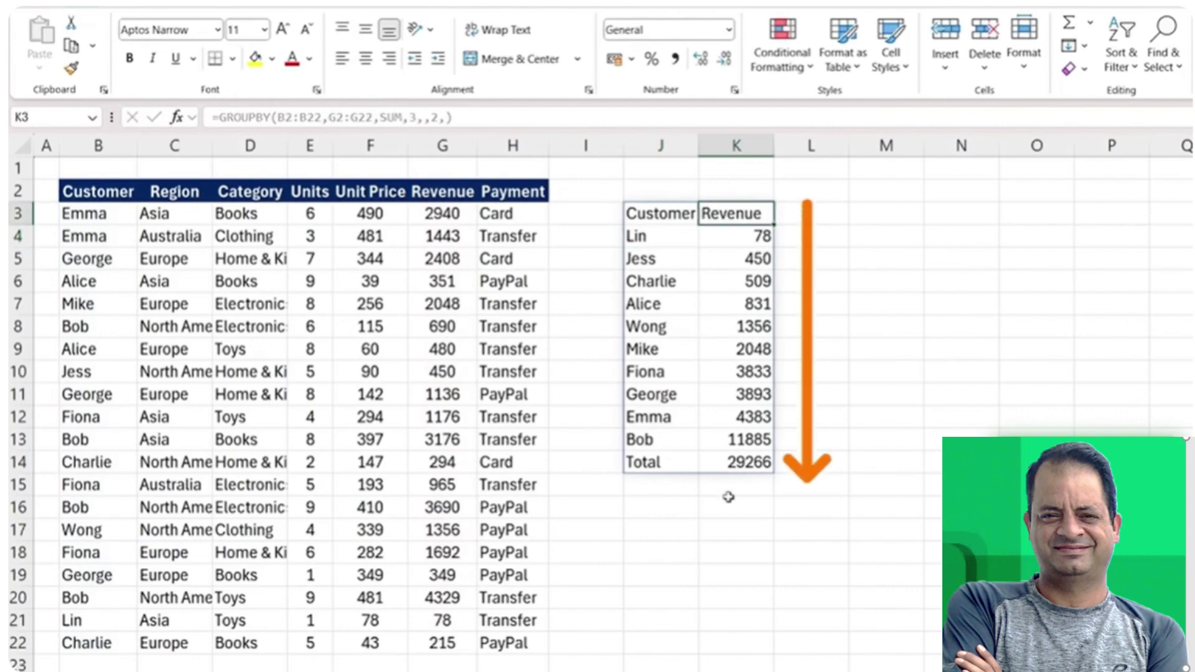
key(Left)
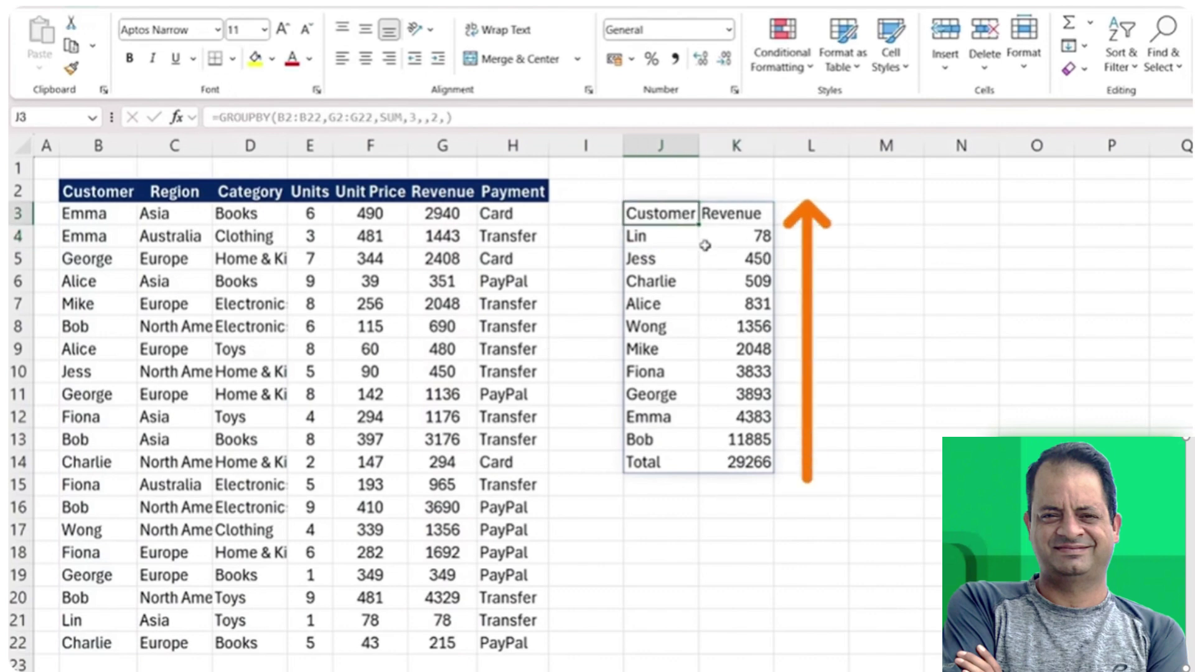
key(F2)
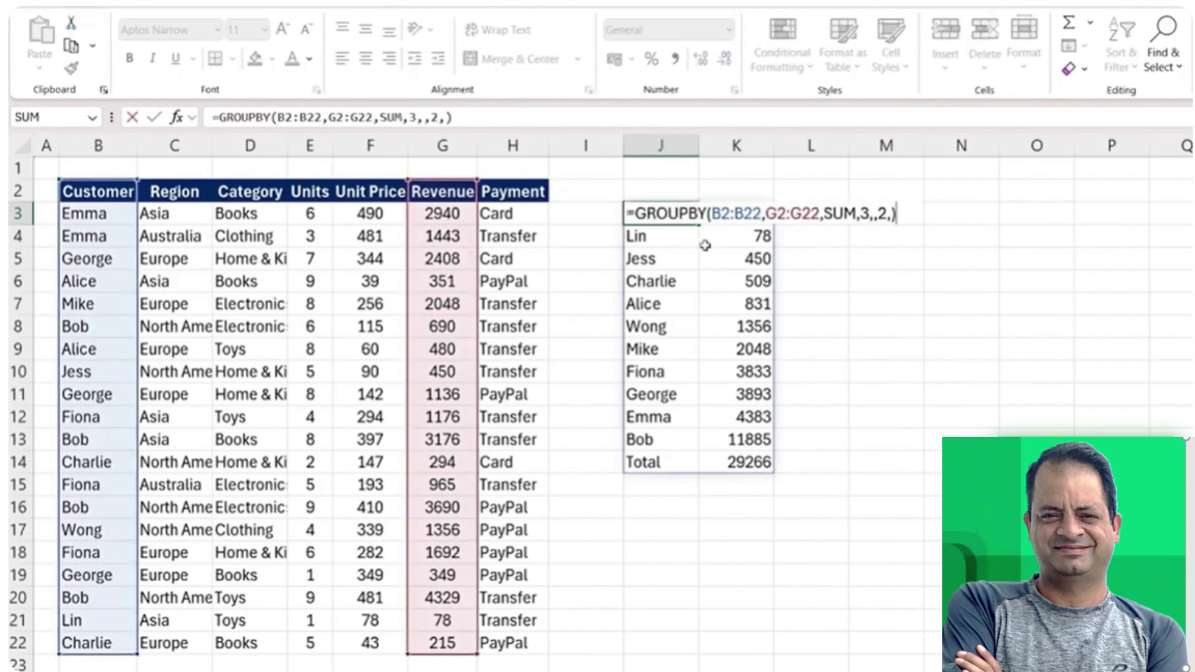
click(885, 219)
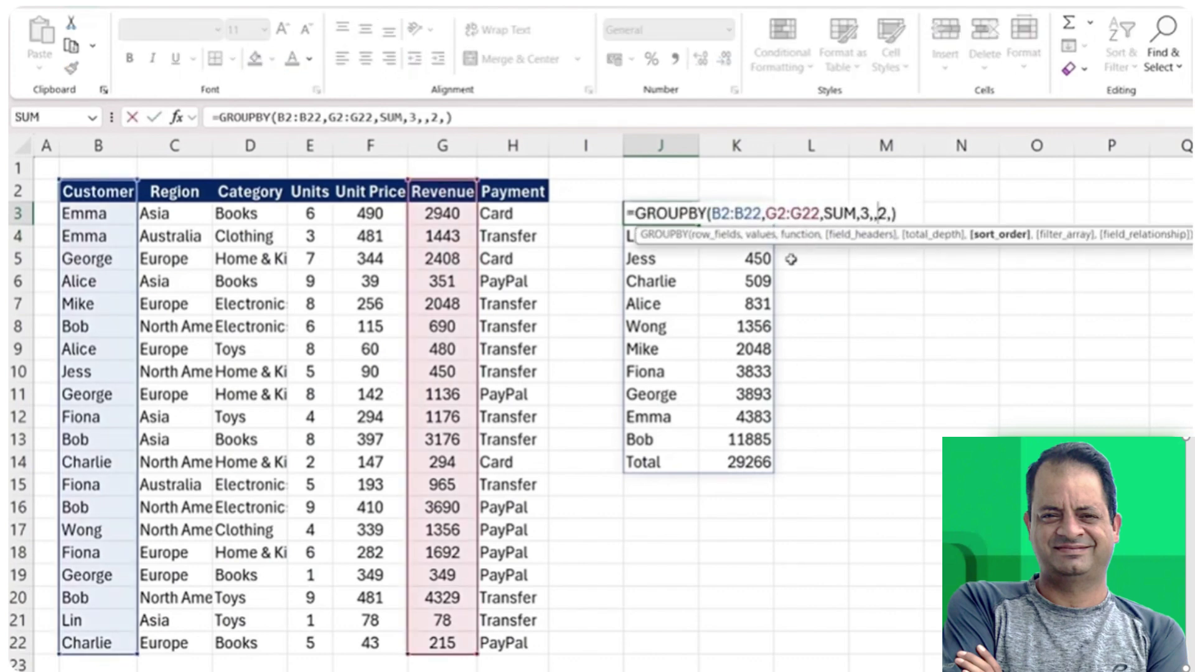
text(-)
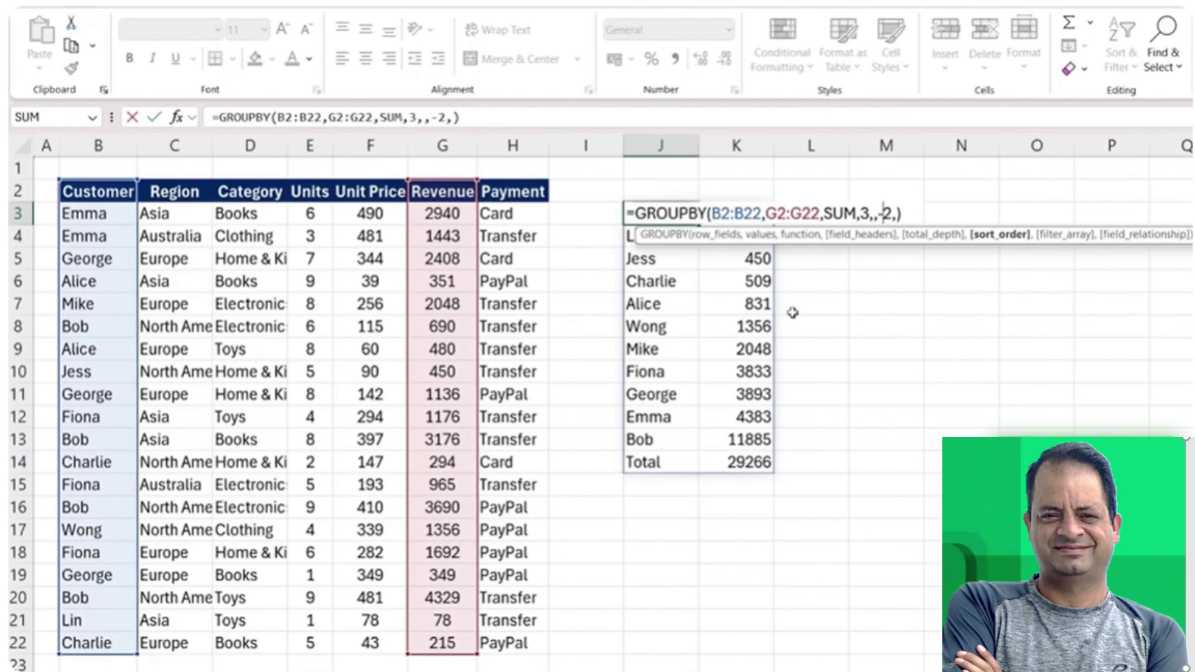
key(Return)
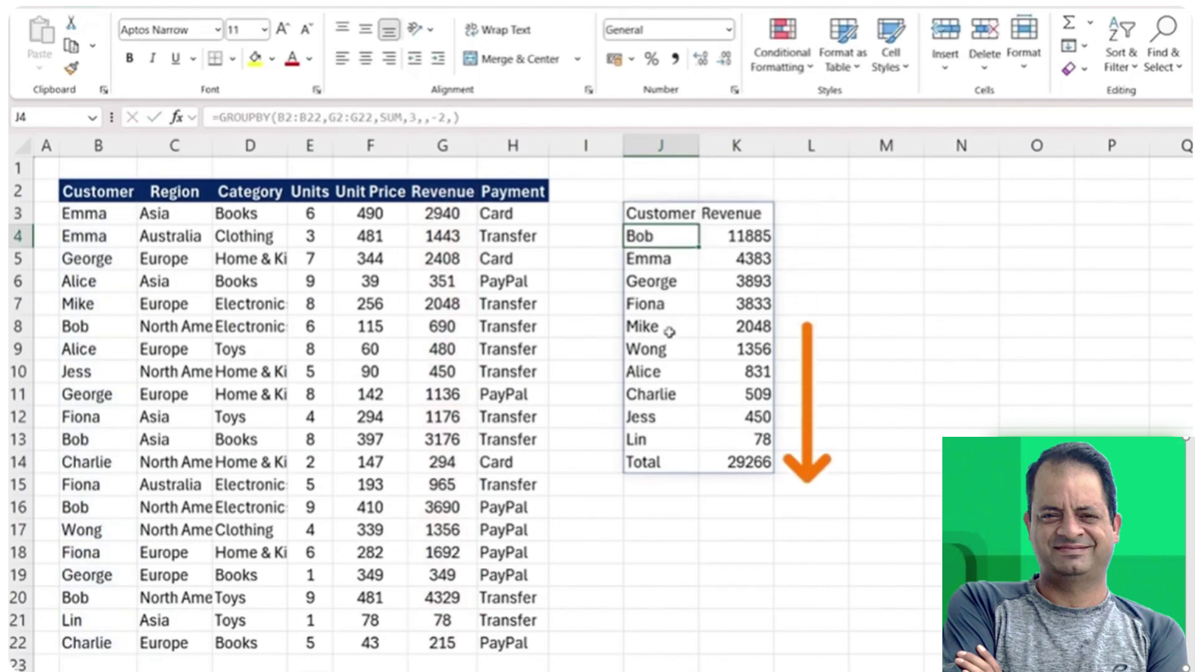
key(shift+Right)
key(shift+Left)
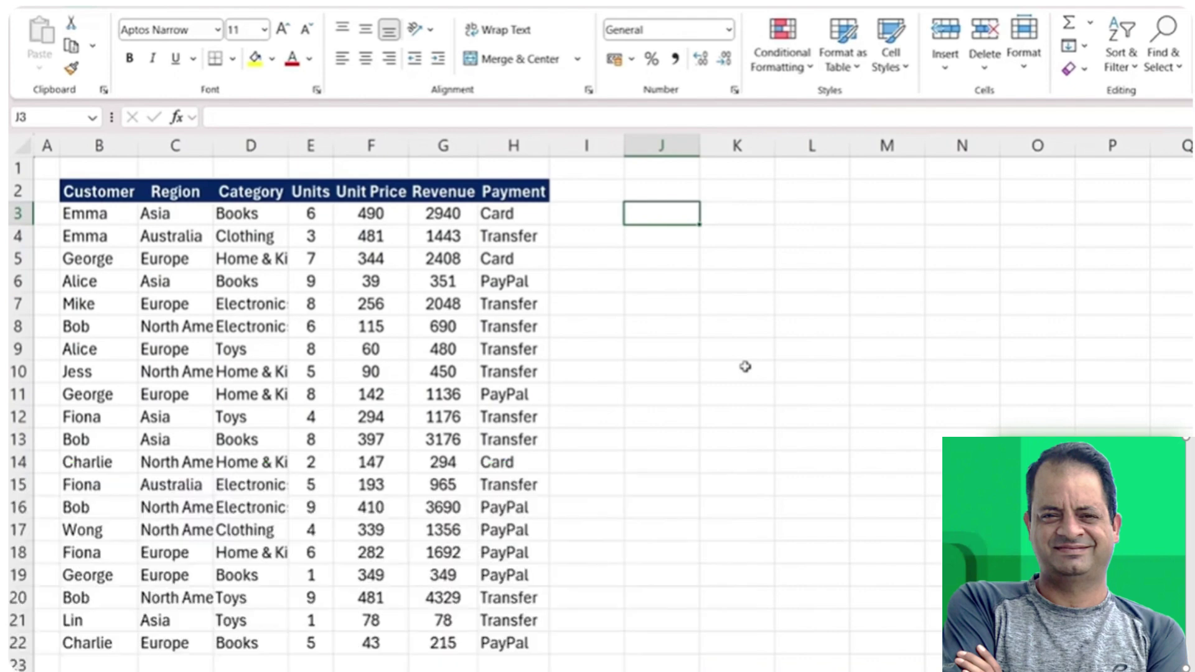
Start a GROUPBY in J3 grouping B2:B22 customers over G2:G22 revenue
text(=group)
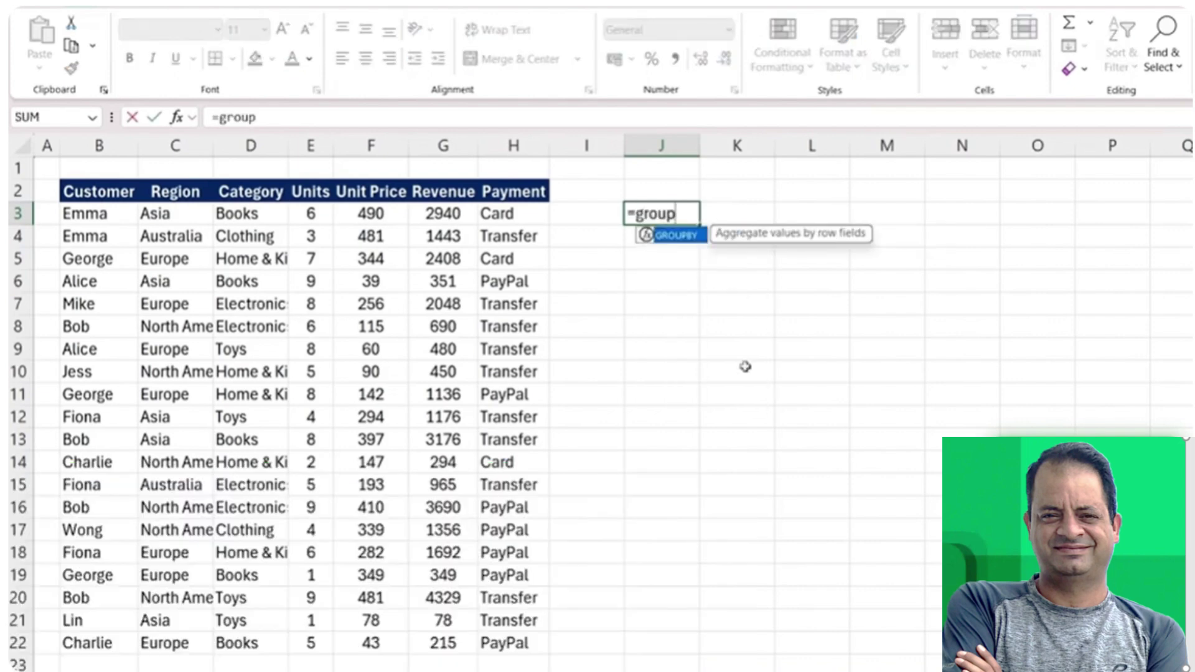
key(Tab)
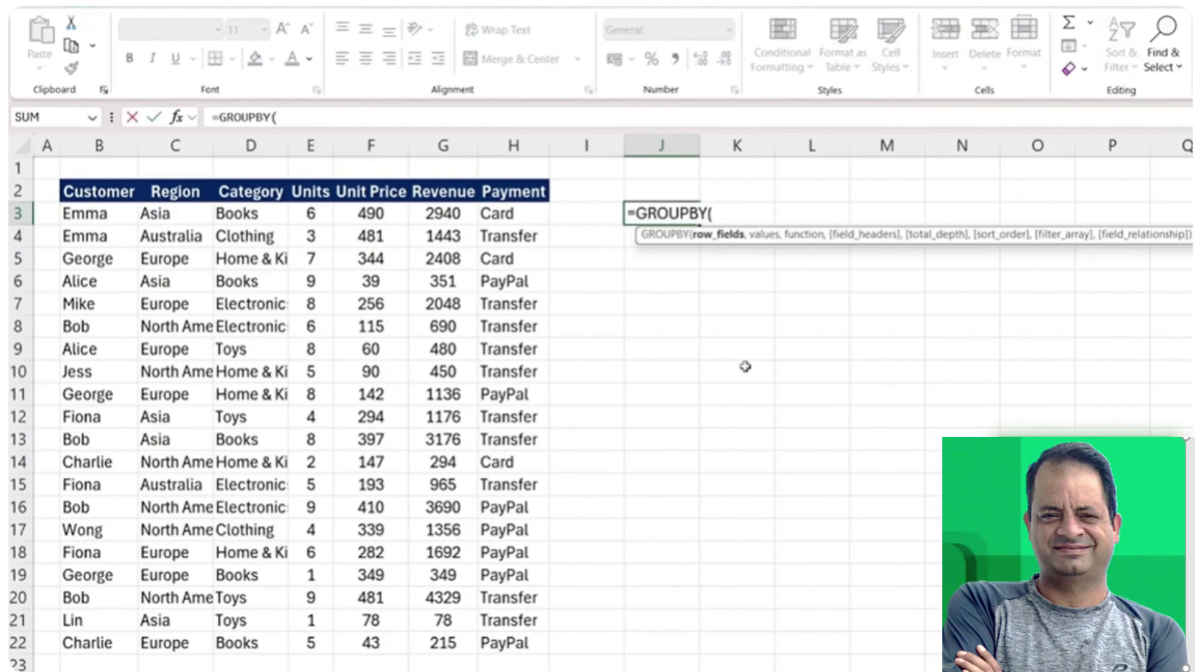
click(92, 214)
key(Up)
key(ctrl+shift+Down)
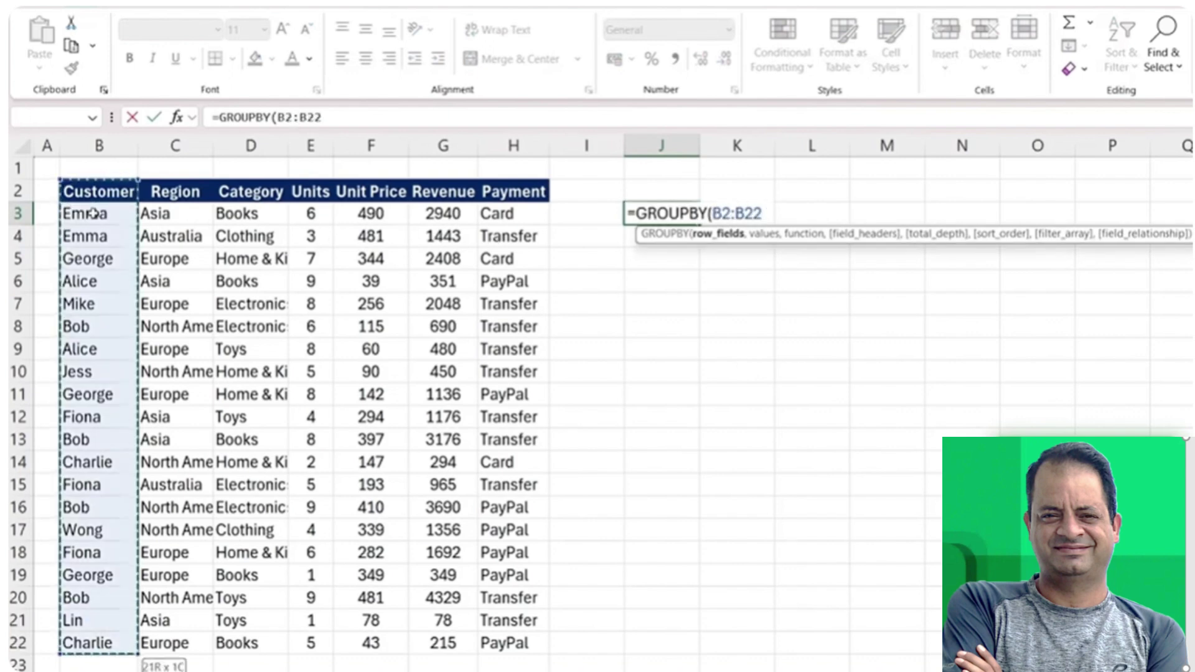
text(,)
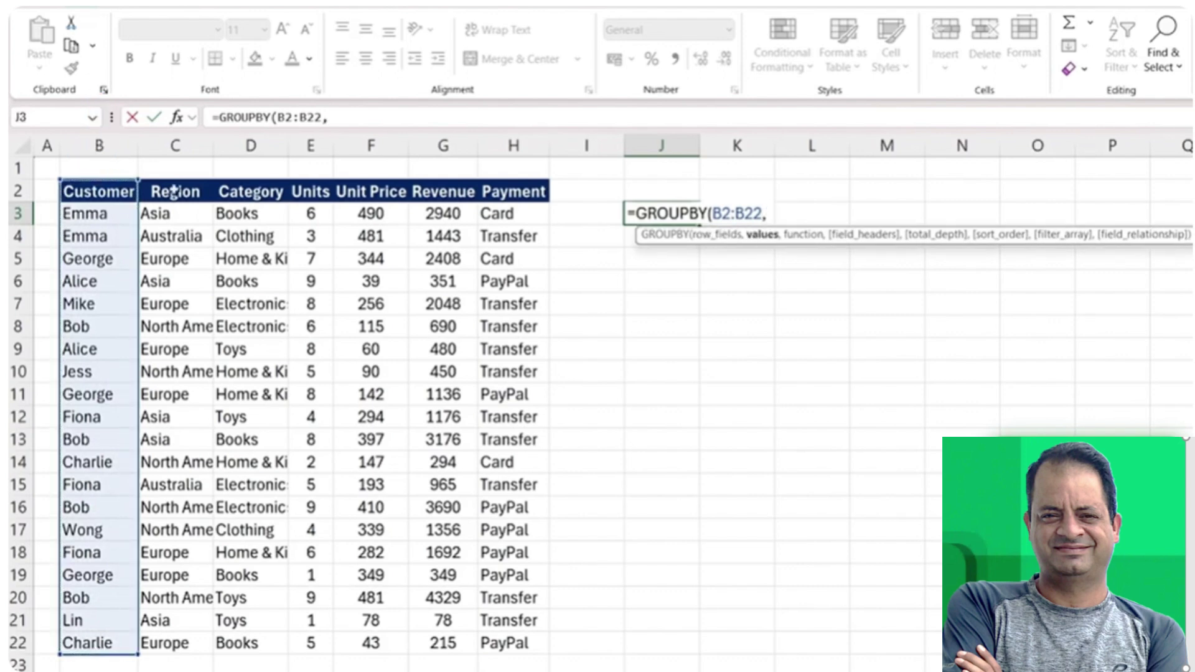
click(438, 191)
key(ctrl+shift+Down)
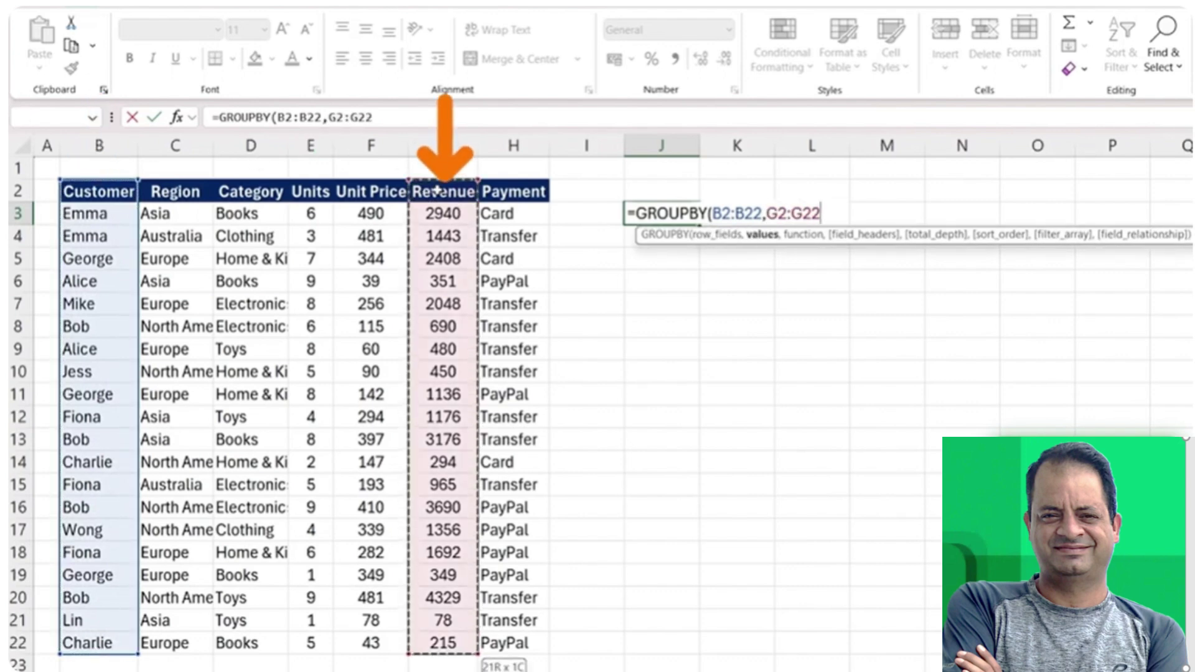
Use HSTACK(SUM,PERCENTOF,AVERAGE) as the function to spill sum, percentage and average columns
text(,)
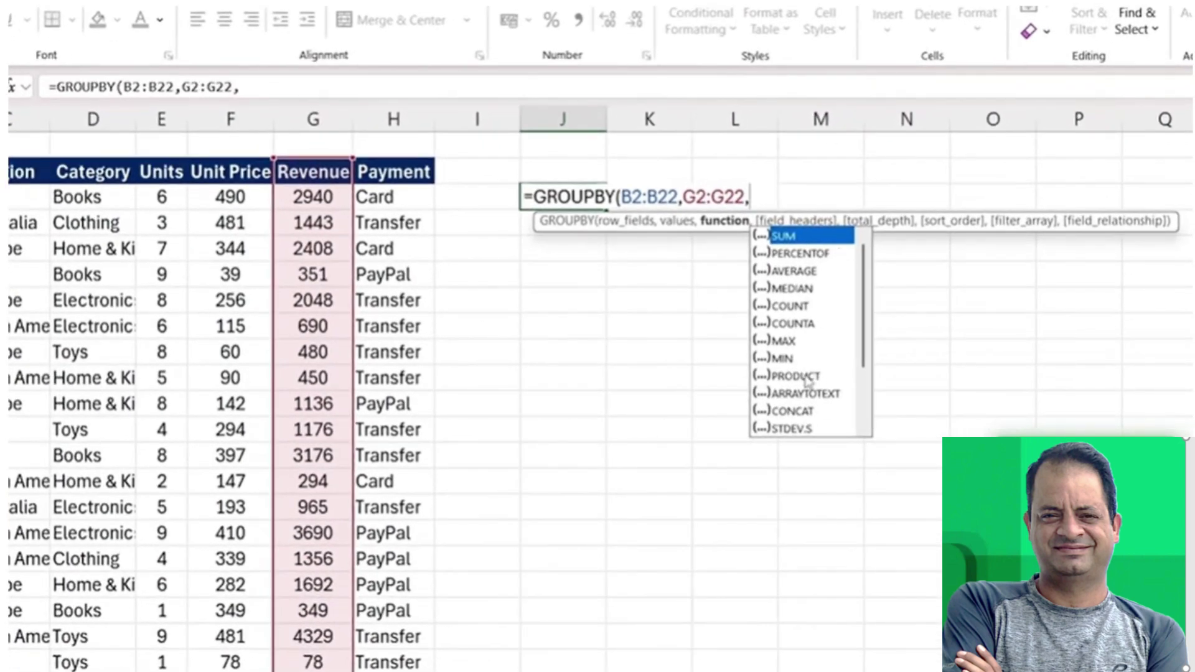
text(hstack)
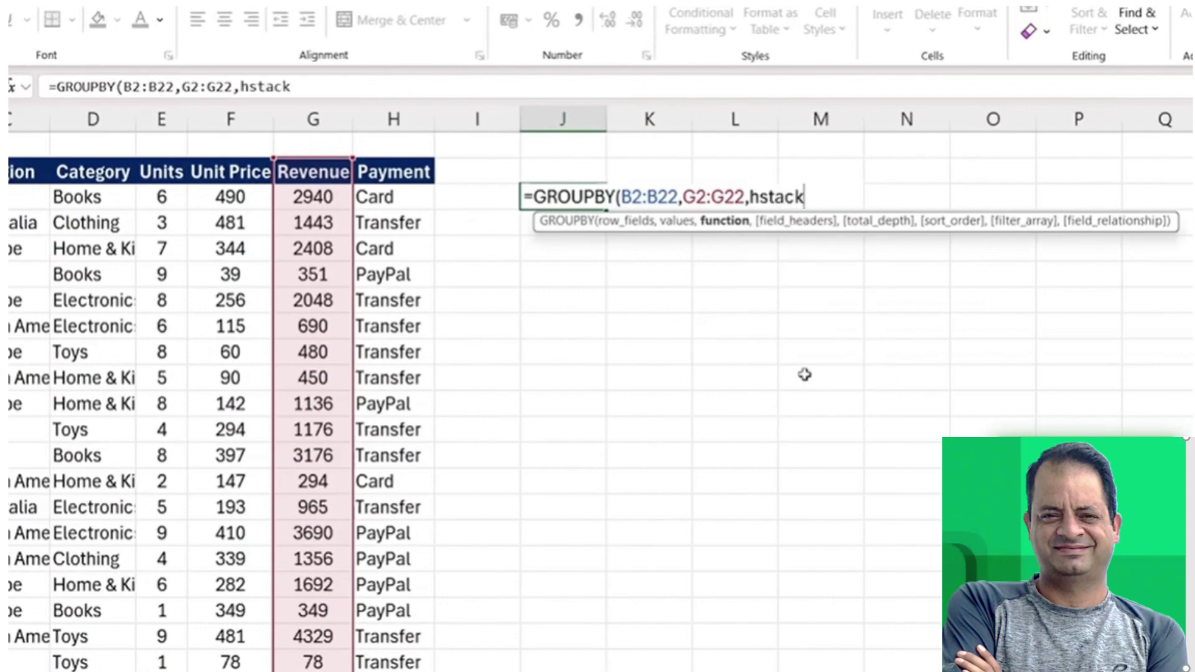
text(()
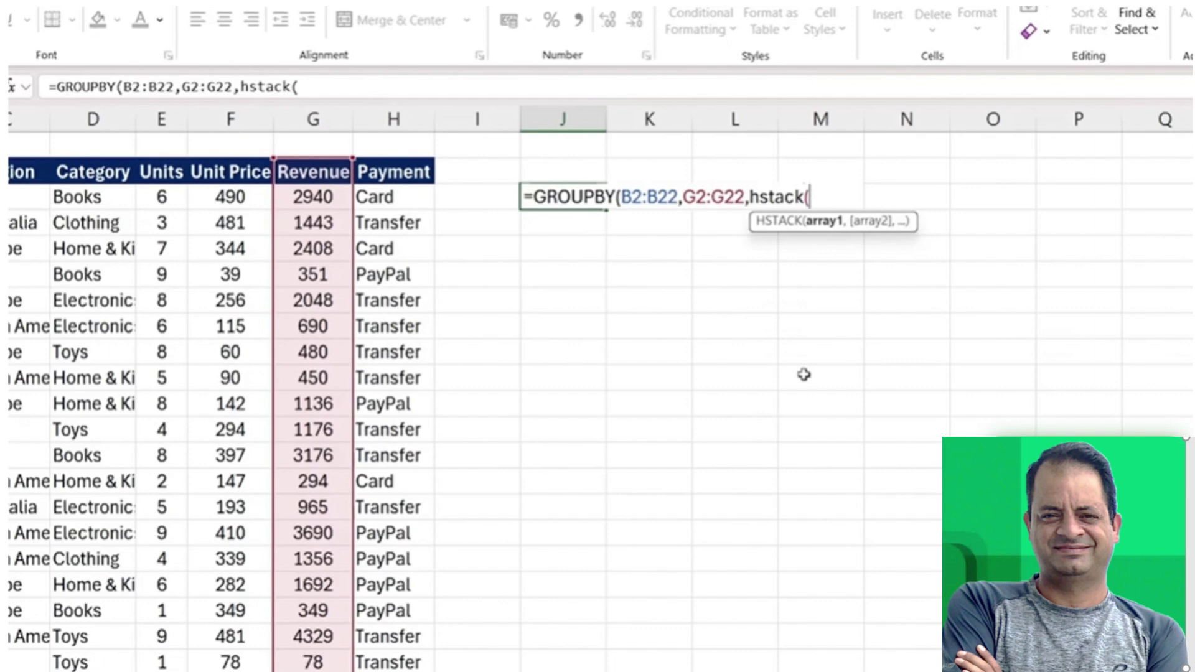
text(su)
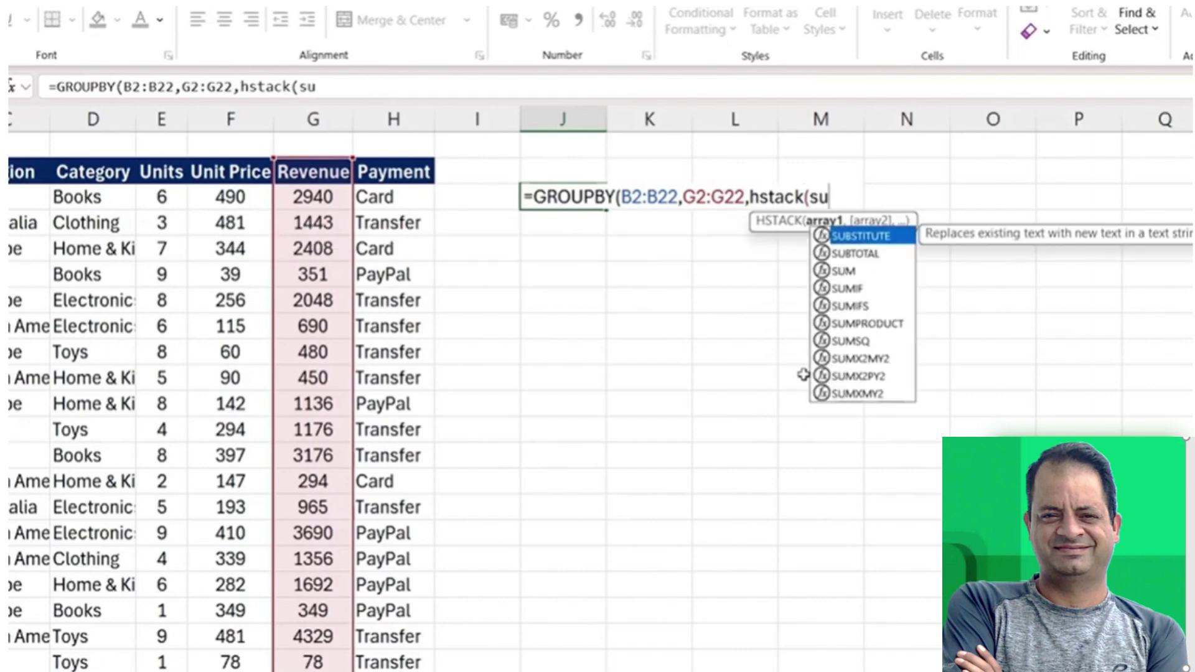
key(Down)
key(Down)
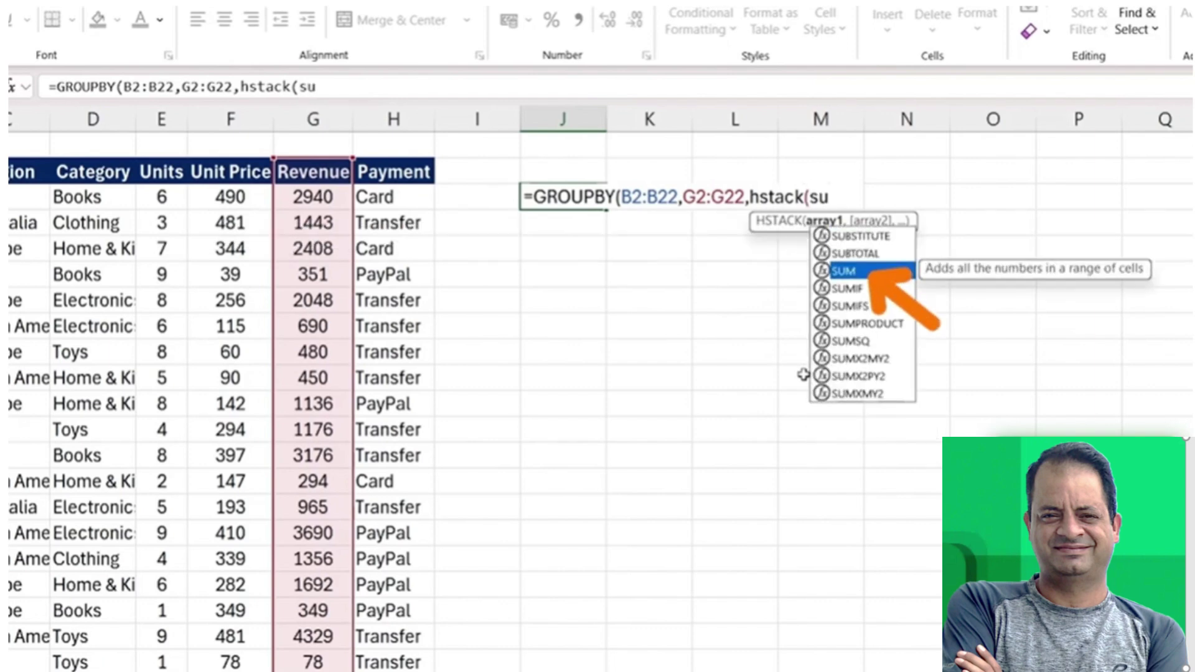
key(Tab)
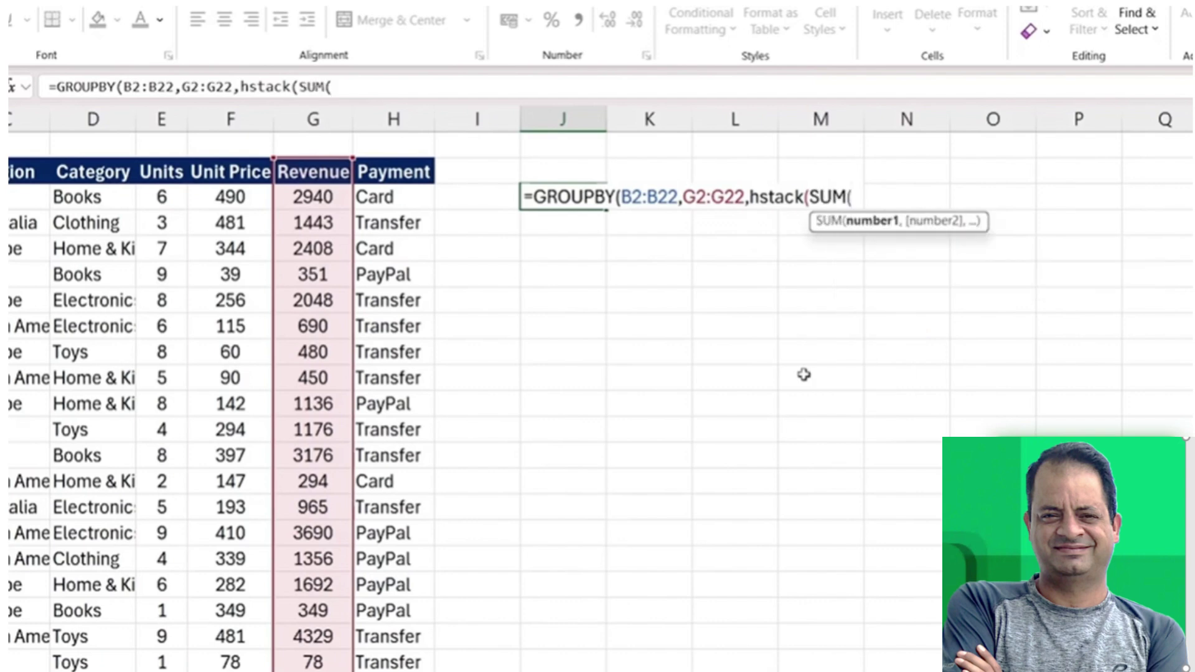
key(BackSpace)
text(,)
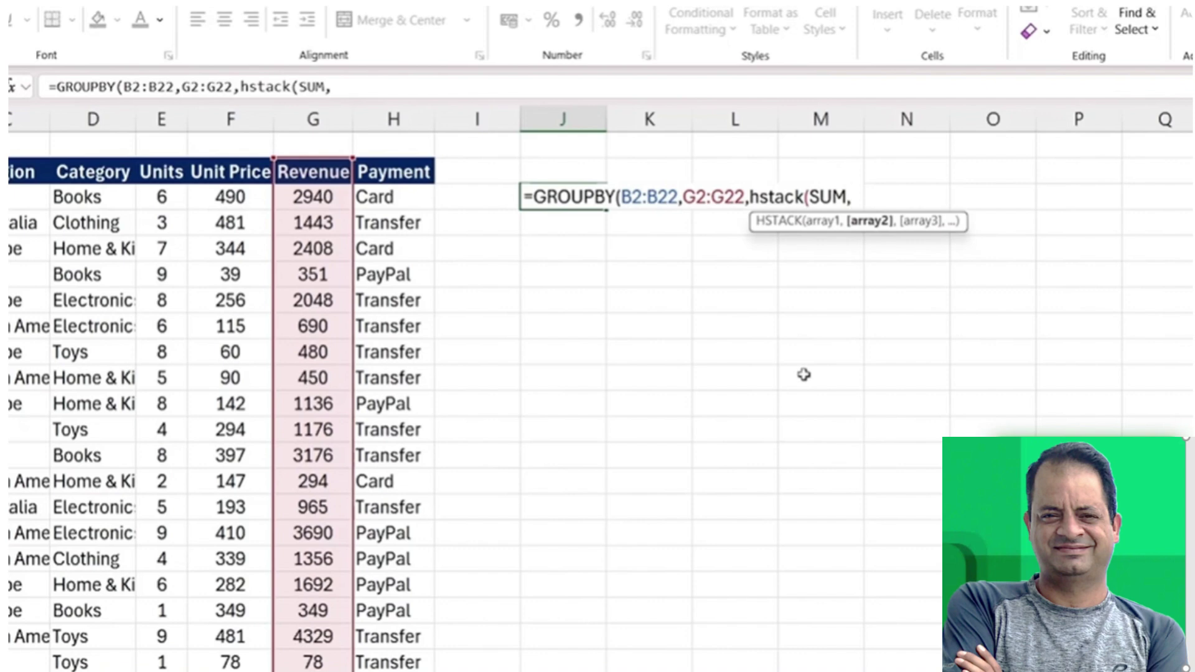
text(PER)
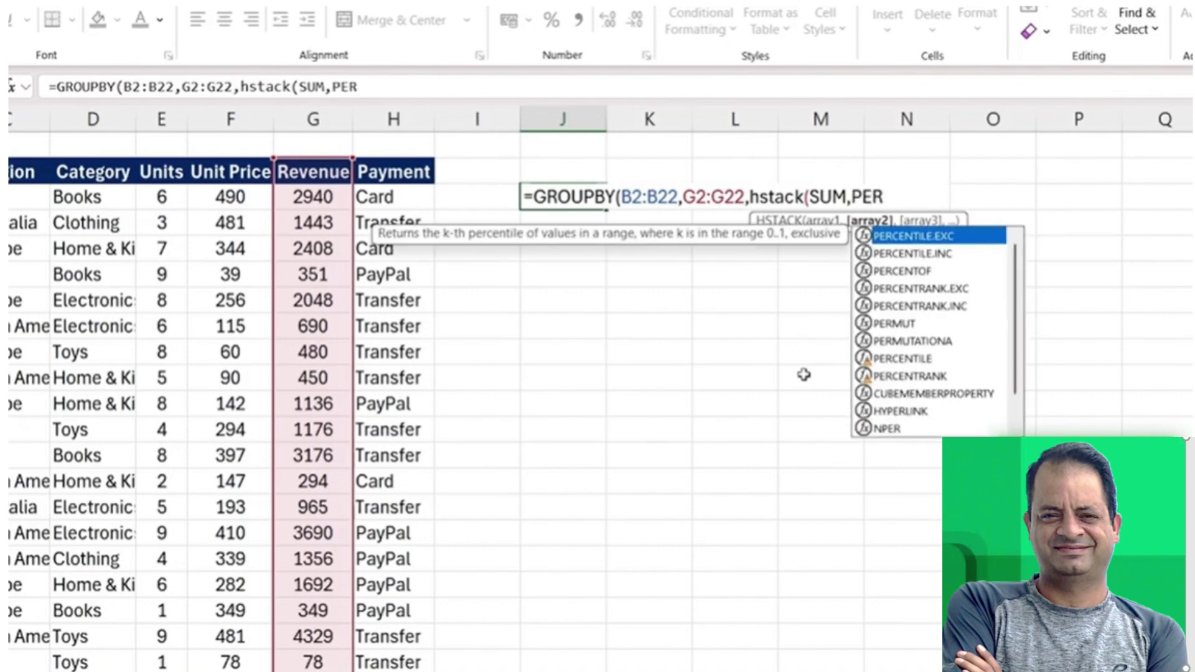
key(Down)
key(Down)
key(Tab)
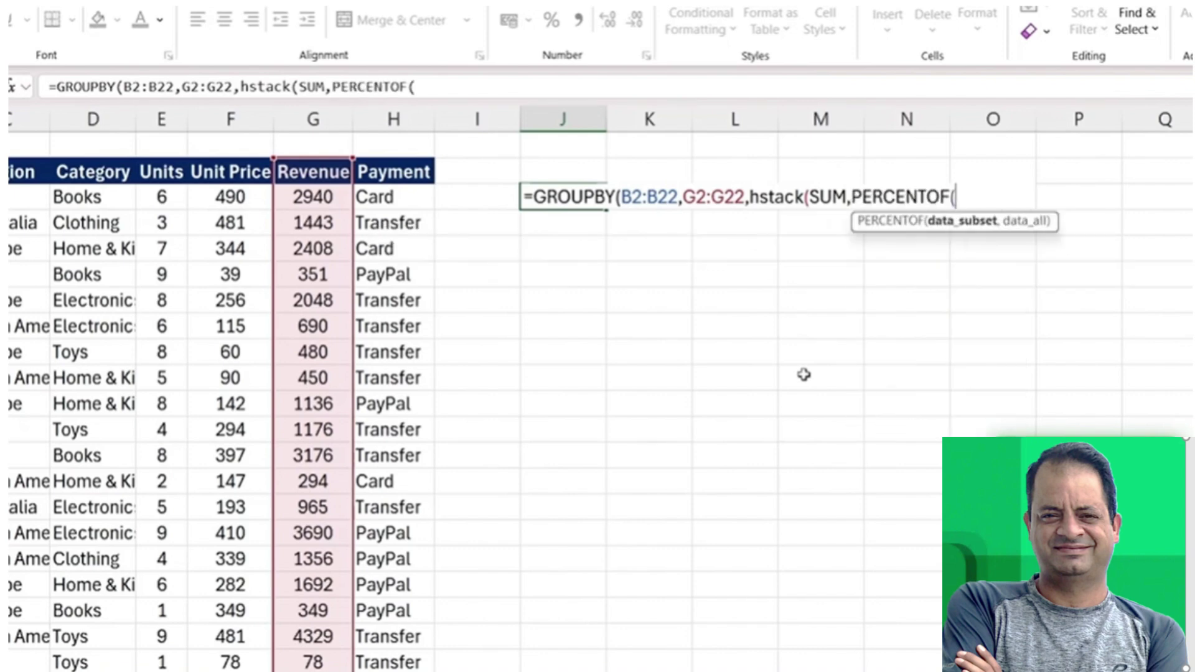
key(BackSpace)
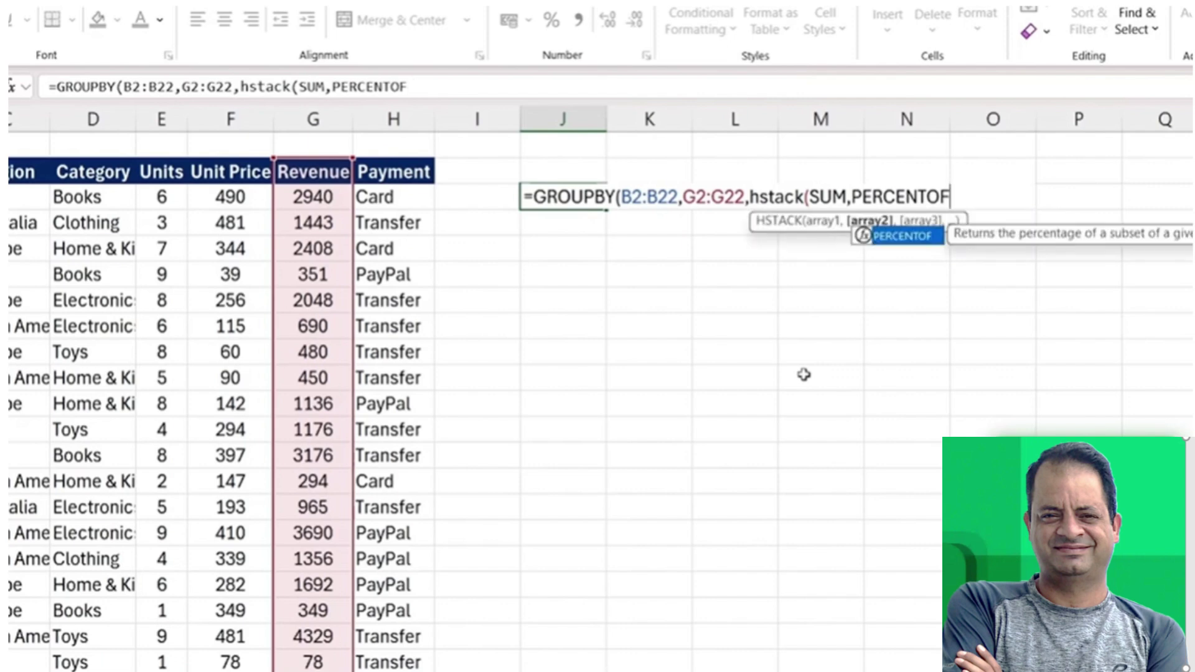
text(,)
text(AVER)
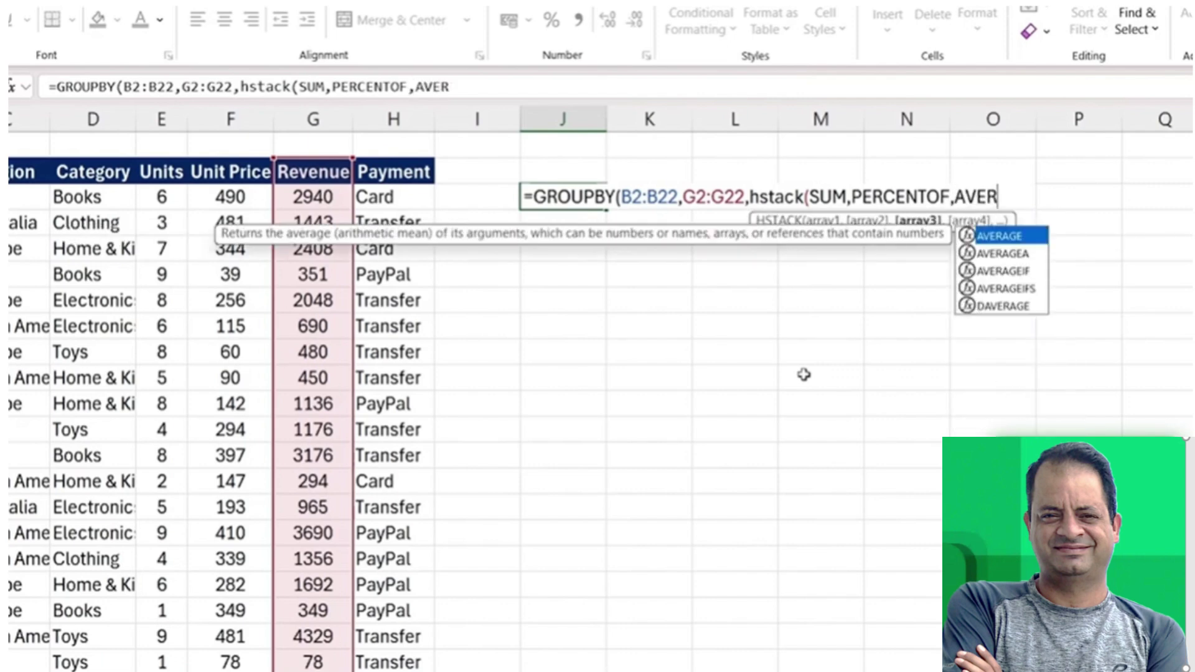
text(AGE))
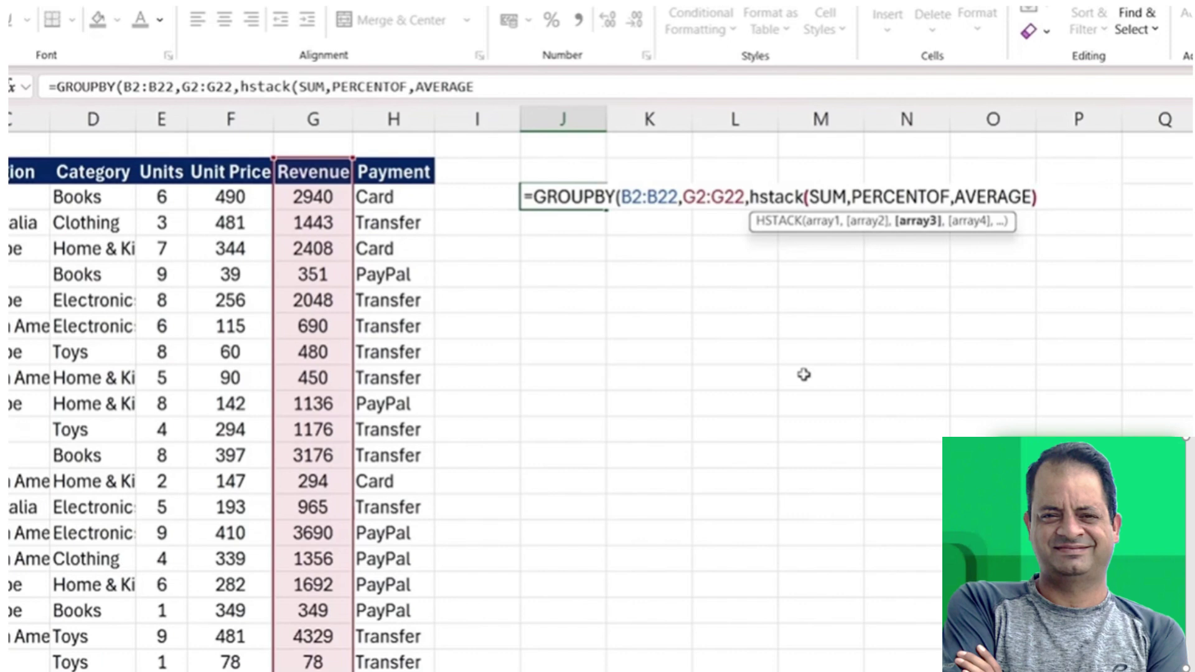
text())
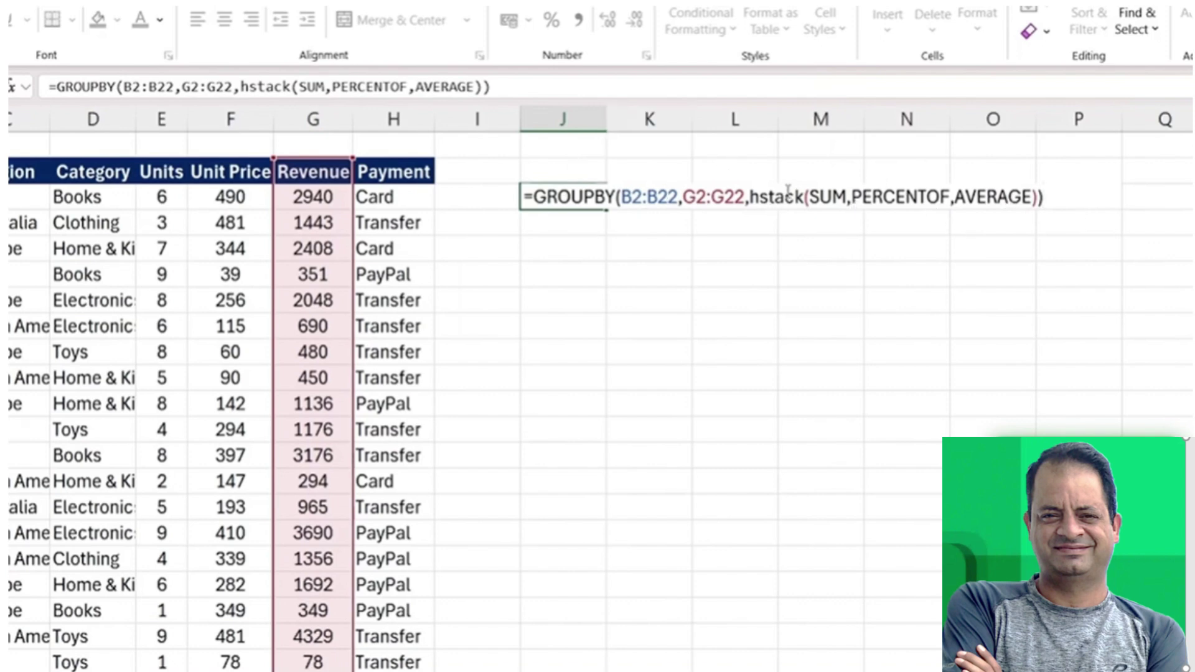
key(Return)
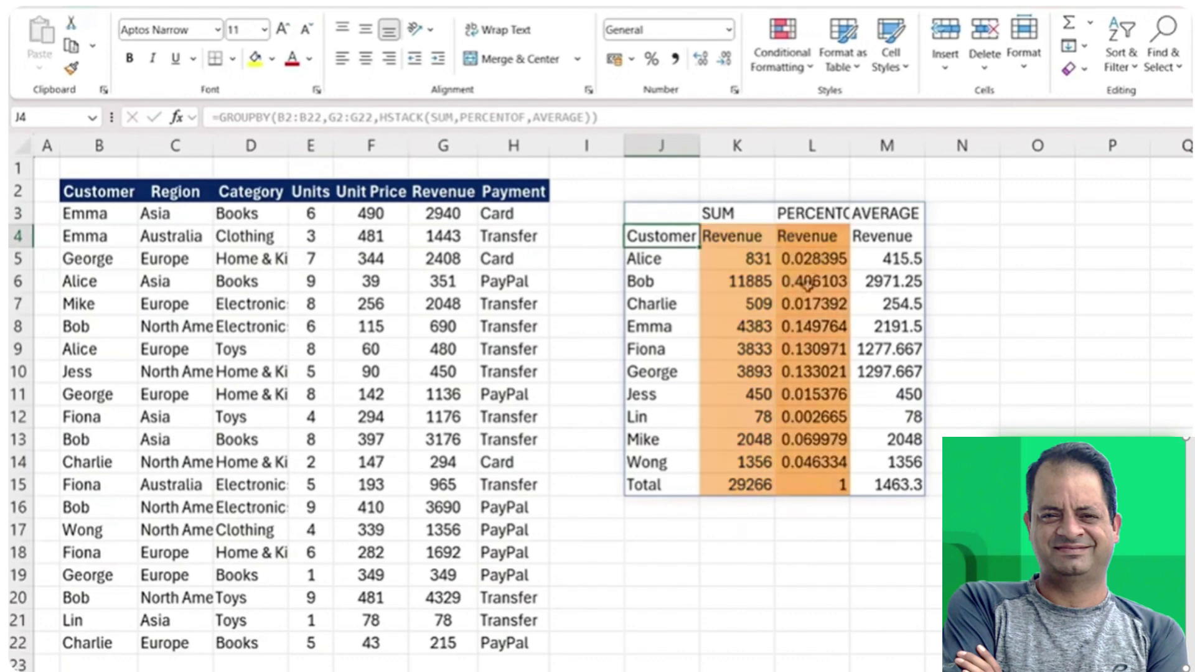
Edit the J3 GROUPBY formula so the Customer range starts at B3, skipping the header
key(Up)
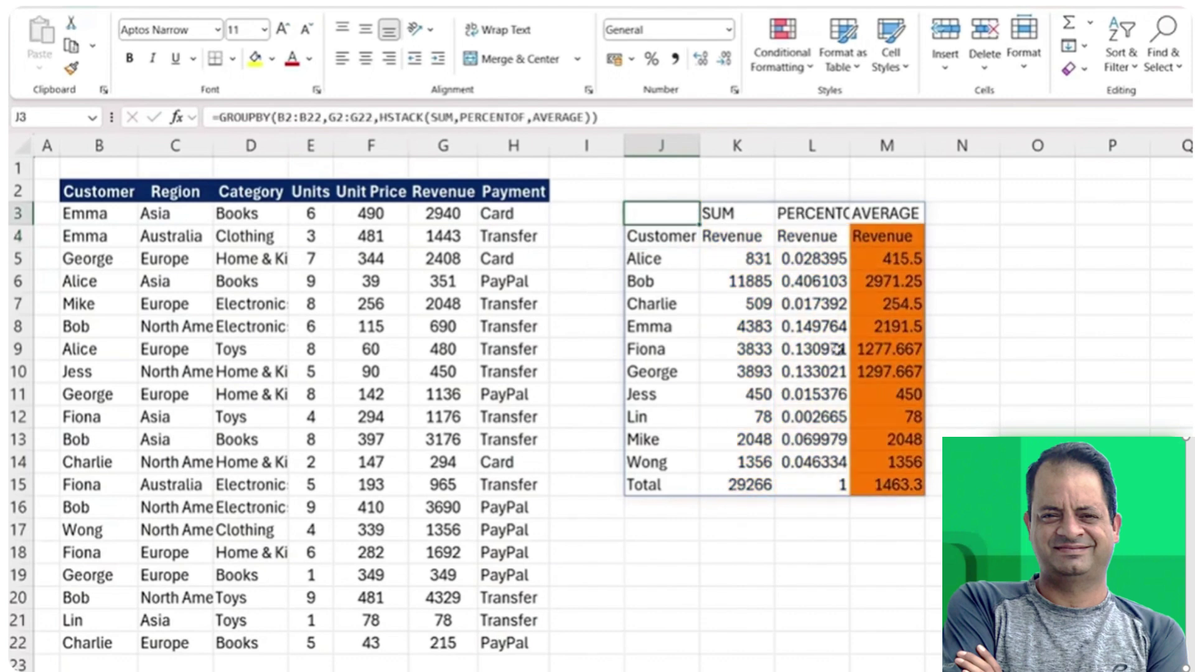
key(Down)
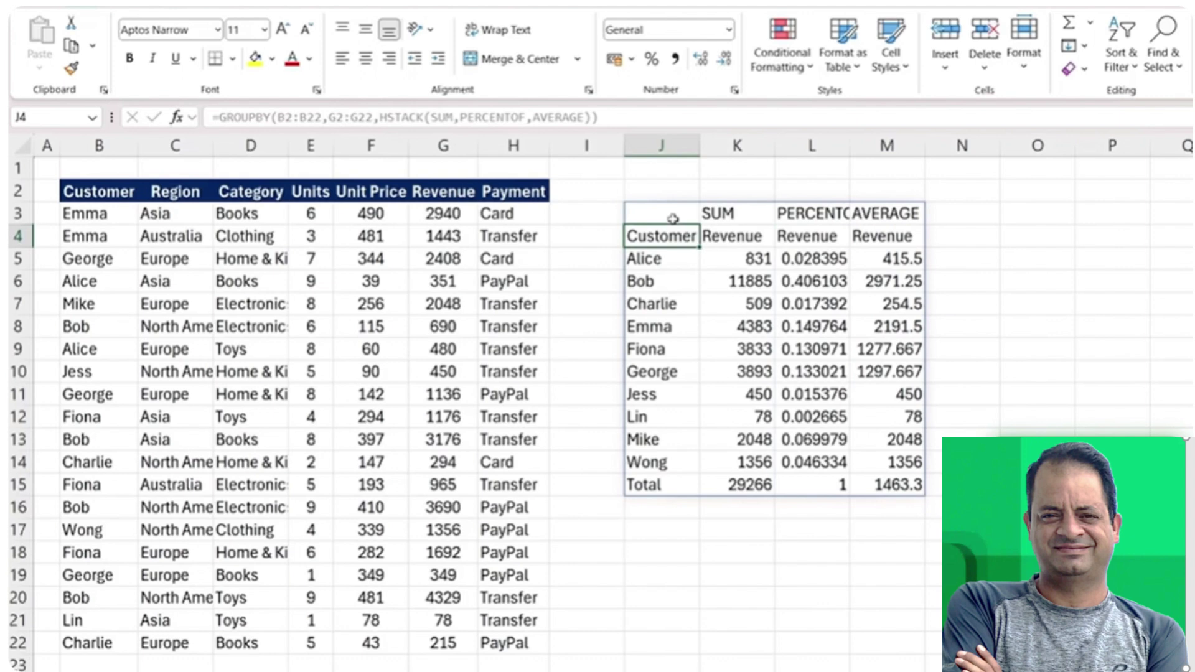
key(shift+Right)
key(shift+Right)
key(shift+Right)
click(673, 219)
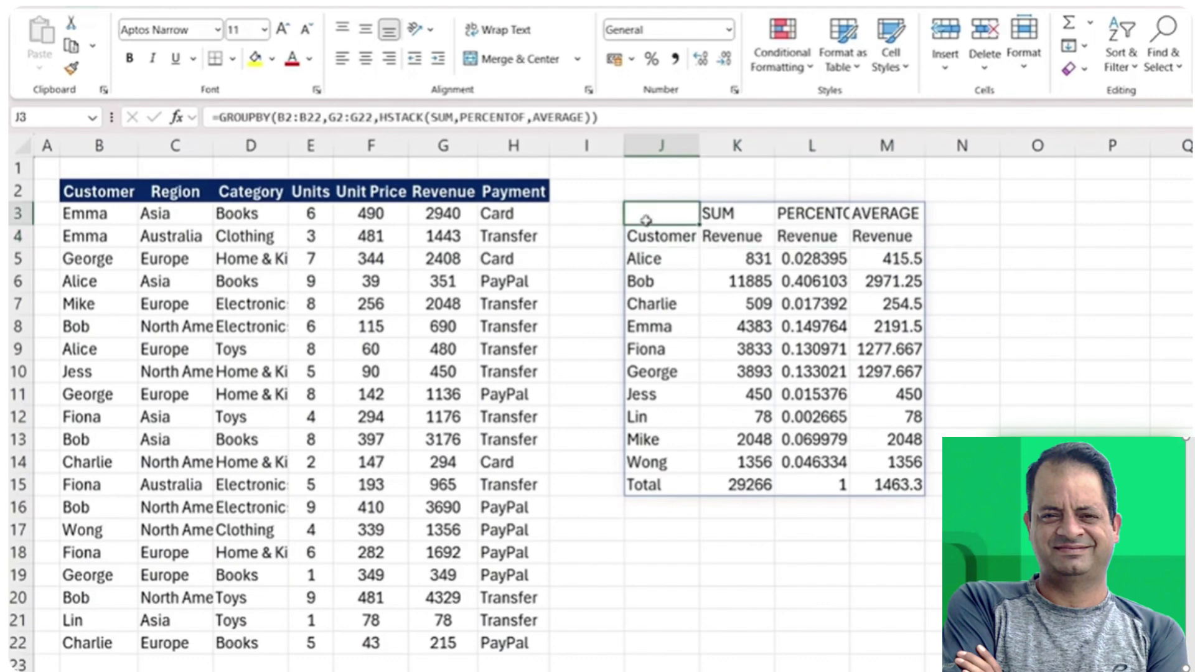
double_click(648, 215)
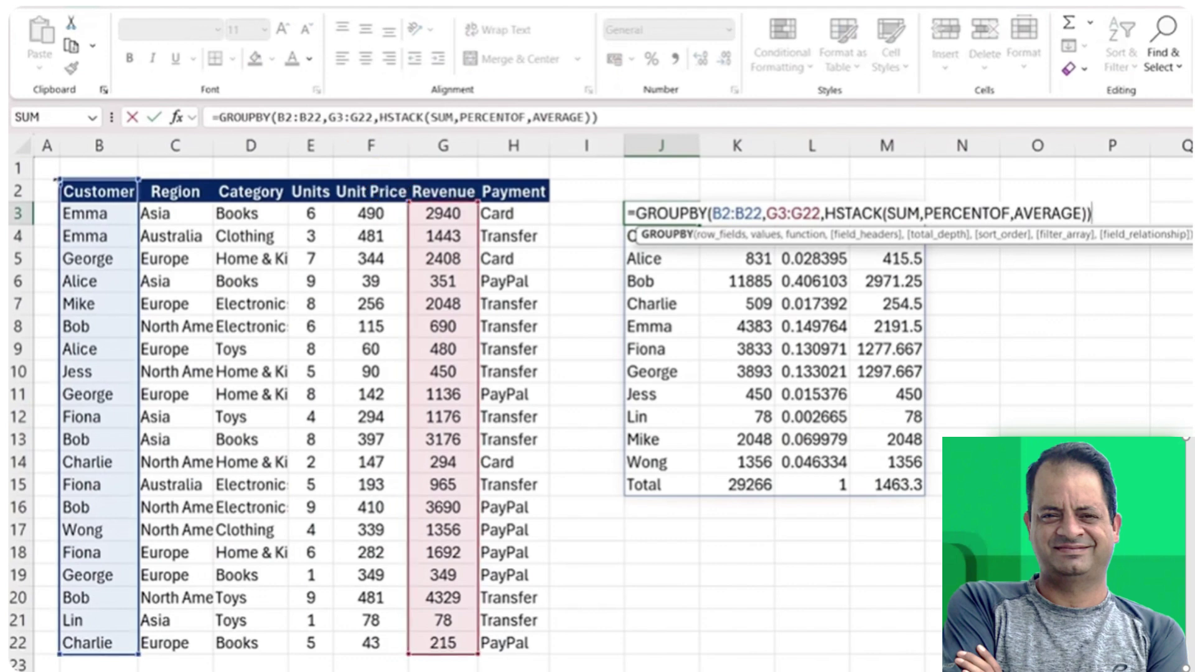
mouse_move(64, 181)
mouse_down()
mouse_move(63, 225)
mouse_move(65, 199)
mouse_up()
key(Return)
Format the L4:L14 PERCENTOF shares as percentages, then clear the GROUPBY customer summary
click(771, 244)
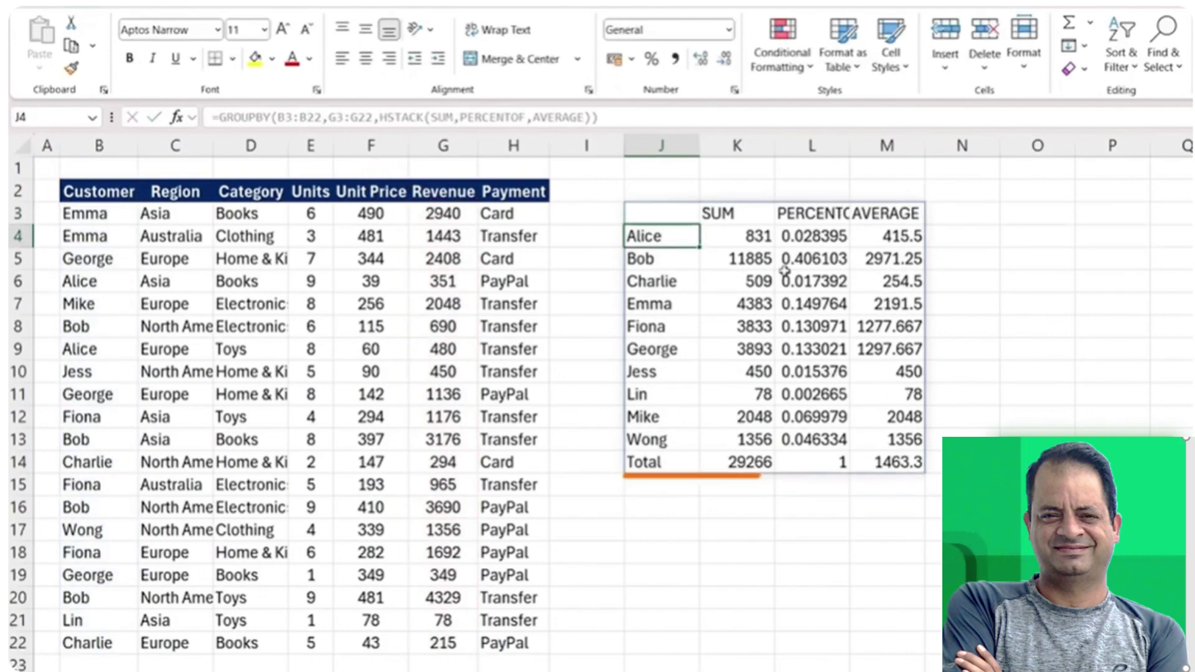
key(Right)
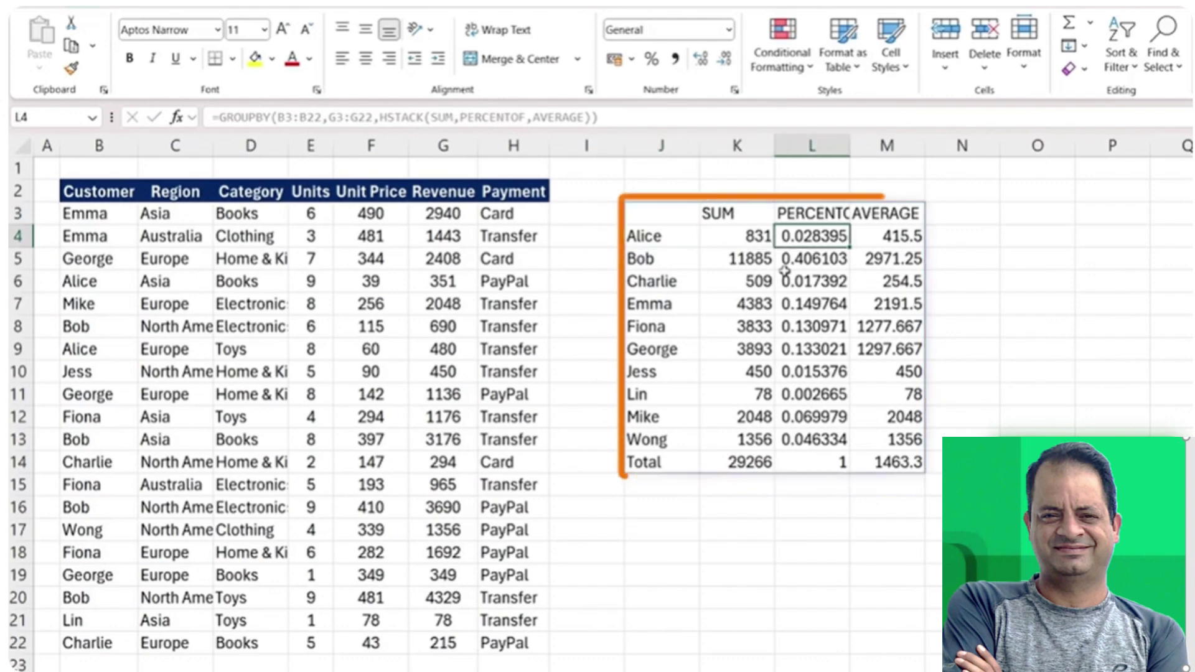
key(ctrl+shift+Down)
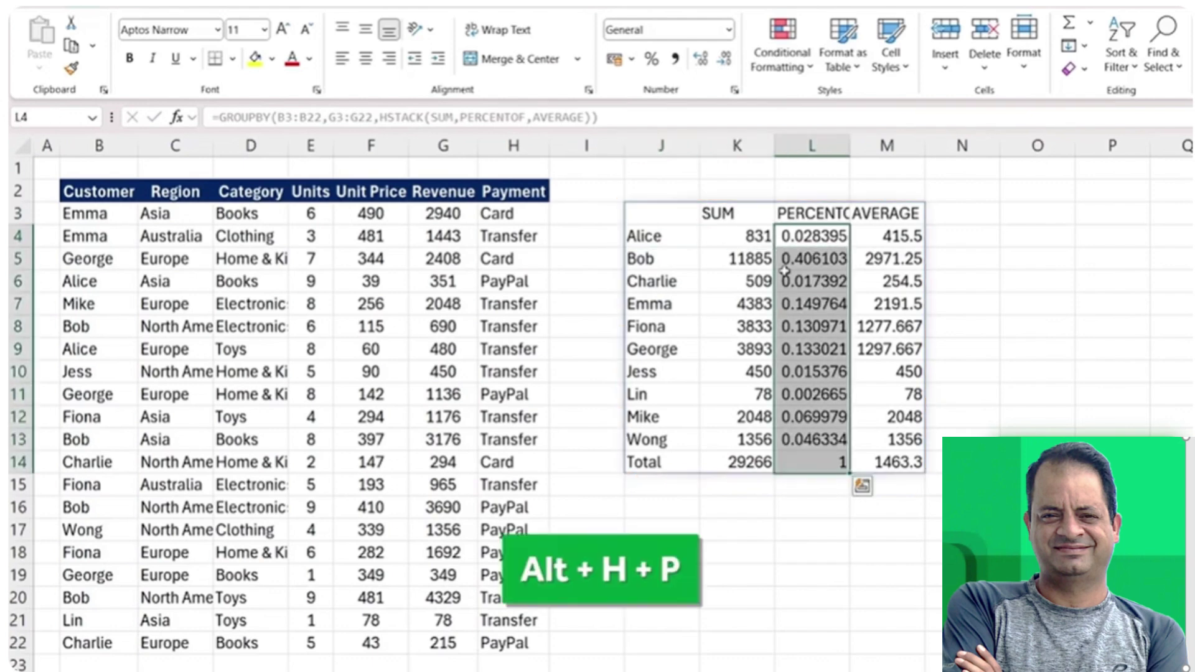
key(alt+h)
key(p)
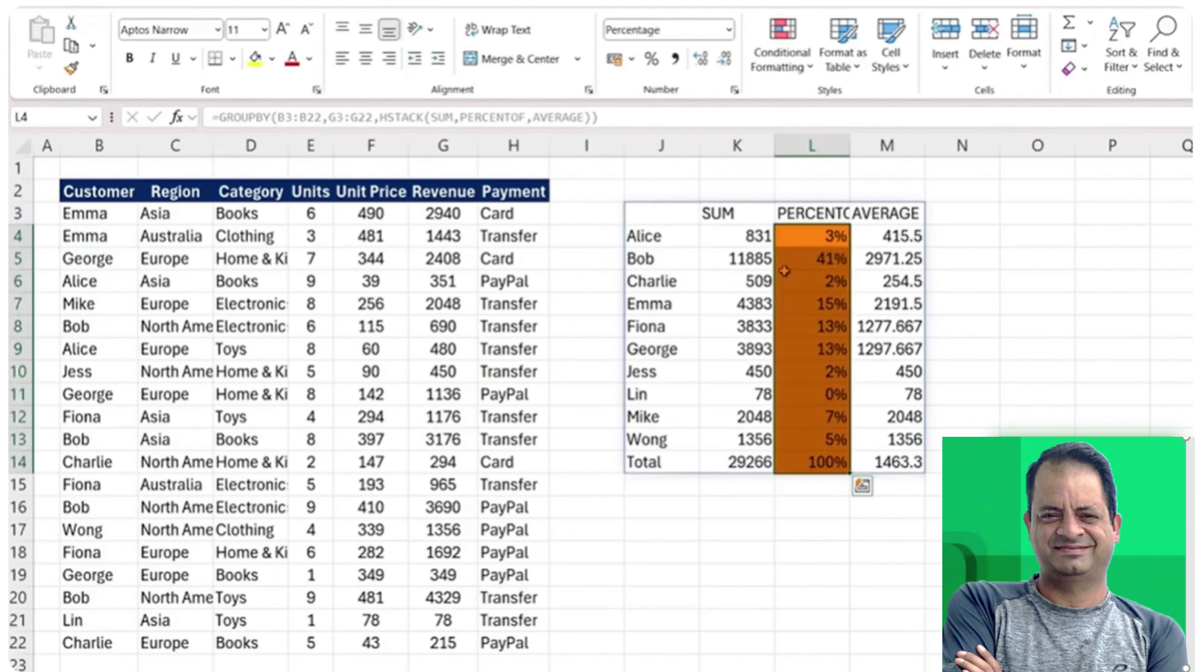
key(Down)
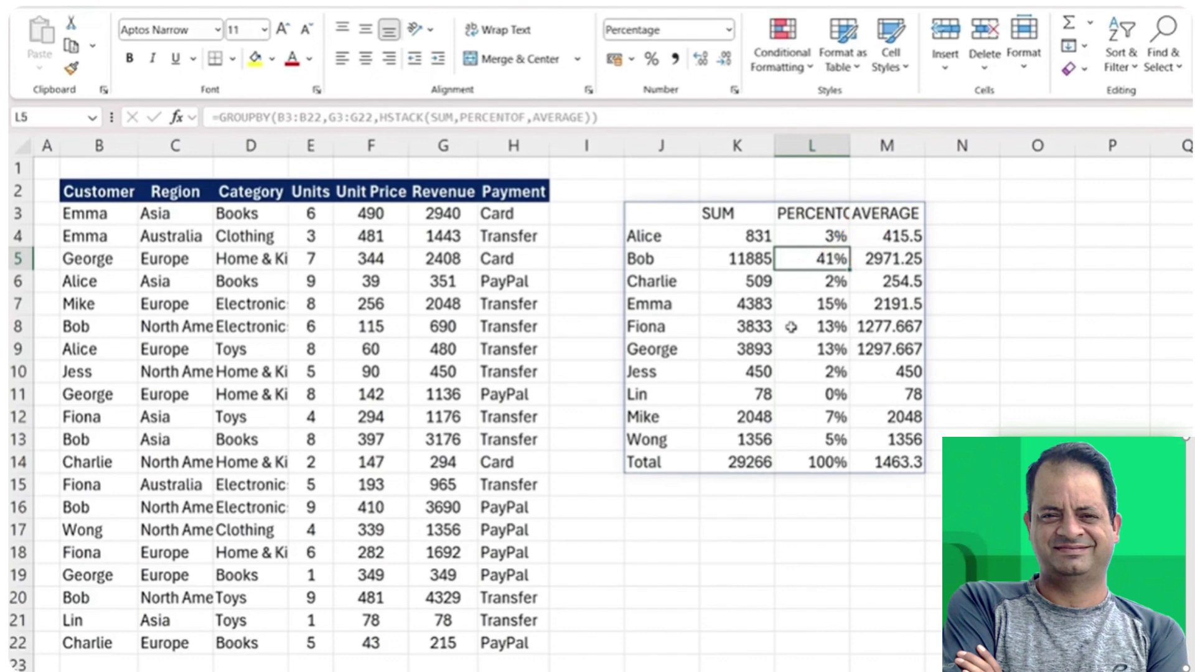
key(ctrl+z)
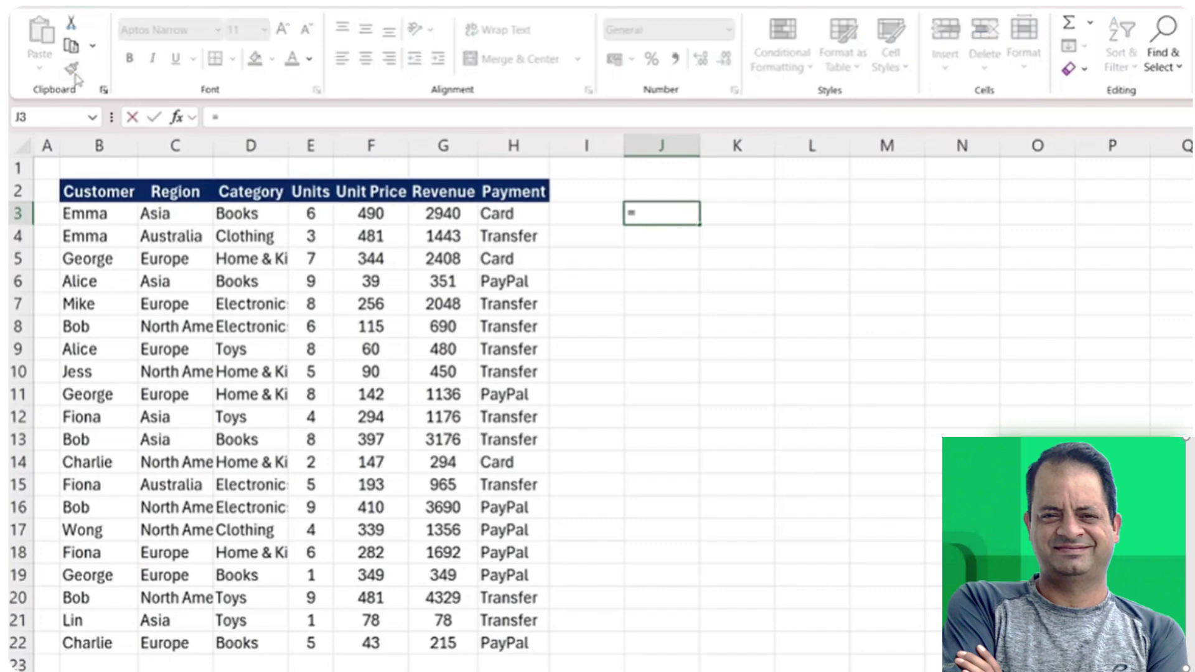
text(group)
key(Tab)
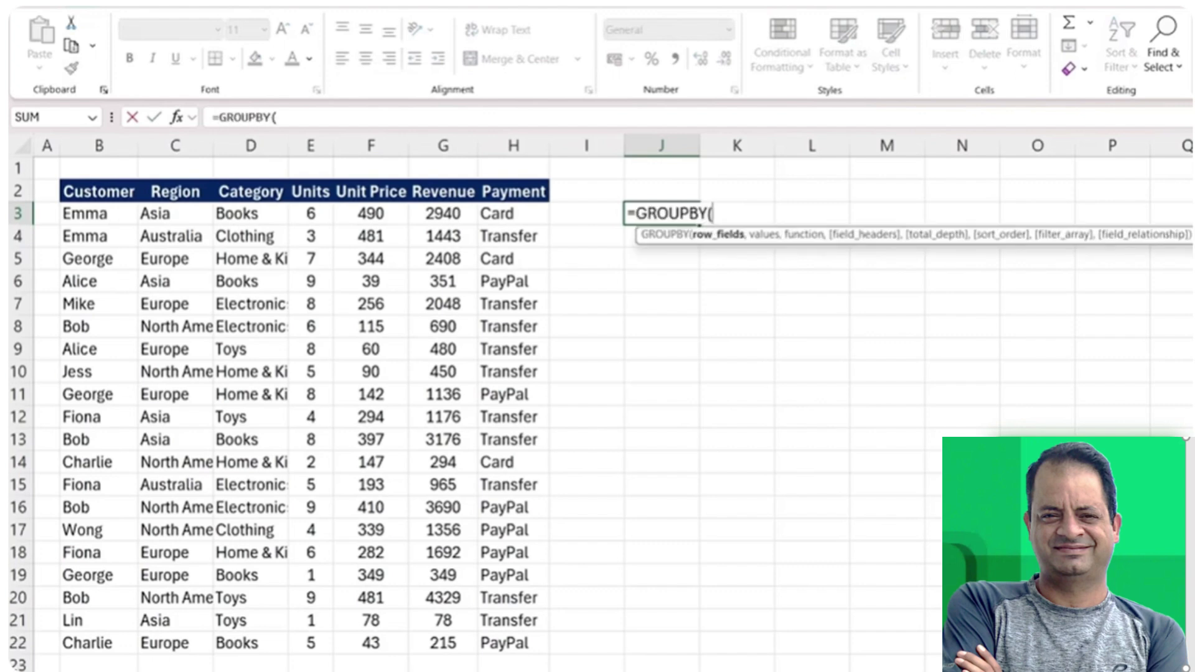
text(hs)
key(Tab)
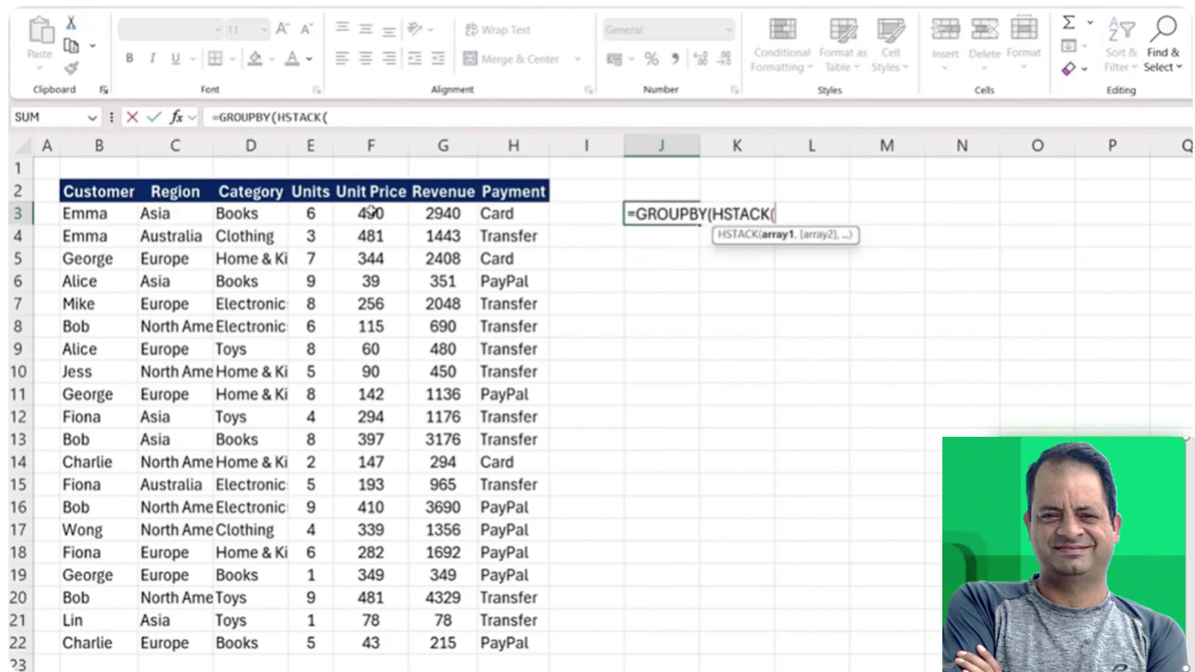
click(525, 212)
key(ctrl+shift+Down)
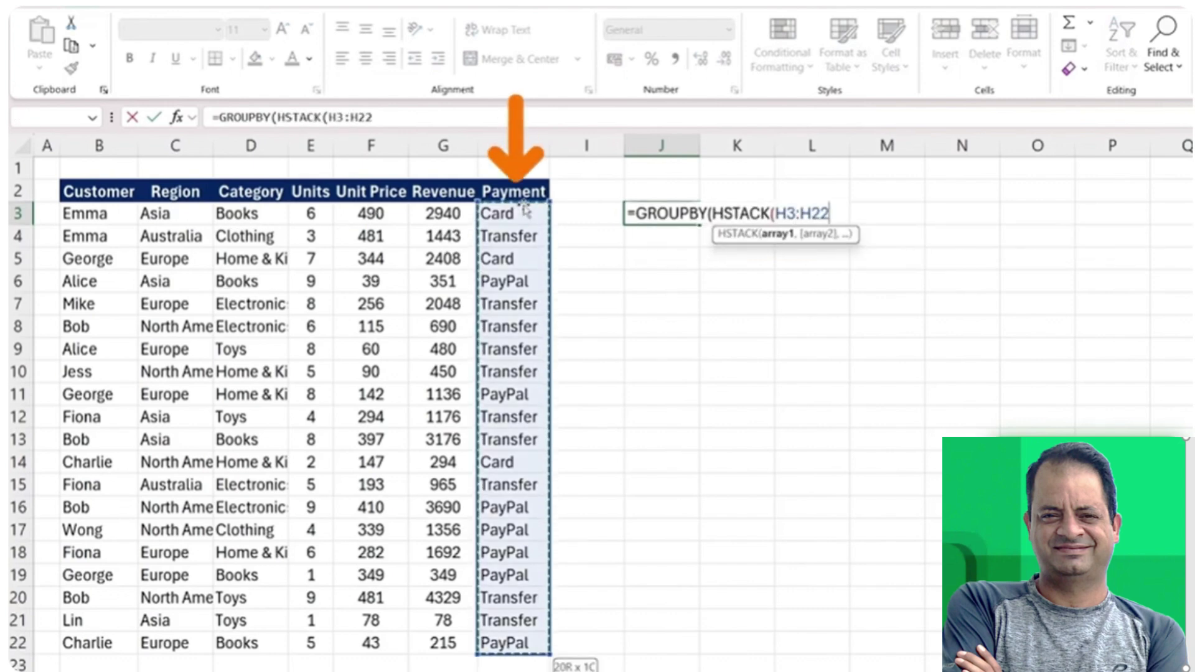
text(,)
click(163, 214)
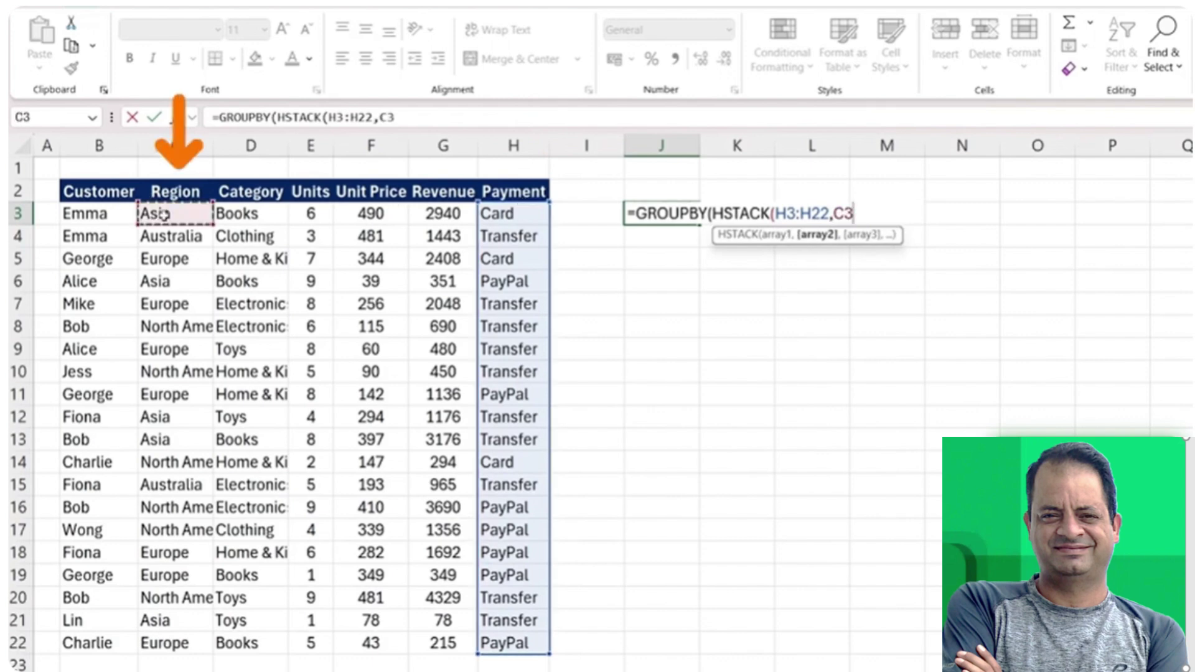
key(ctrl+shift+Down)
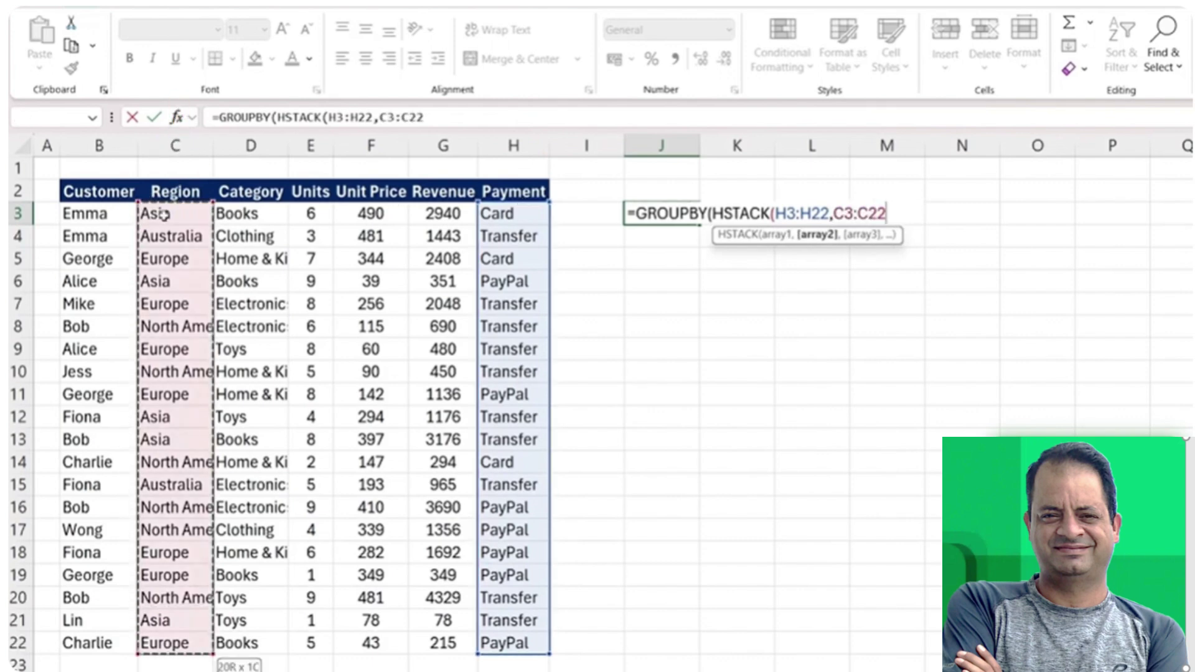
text(),)
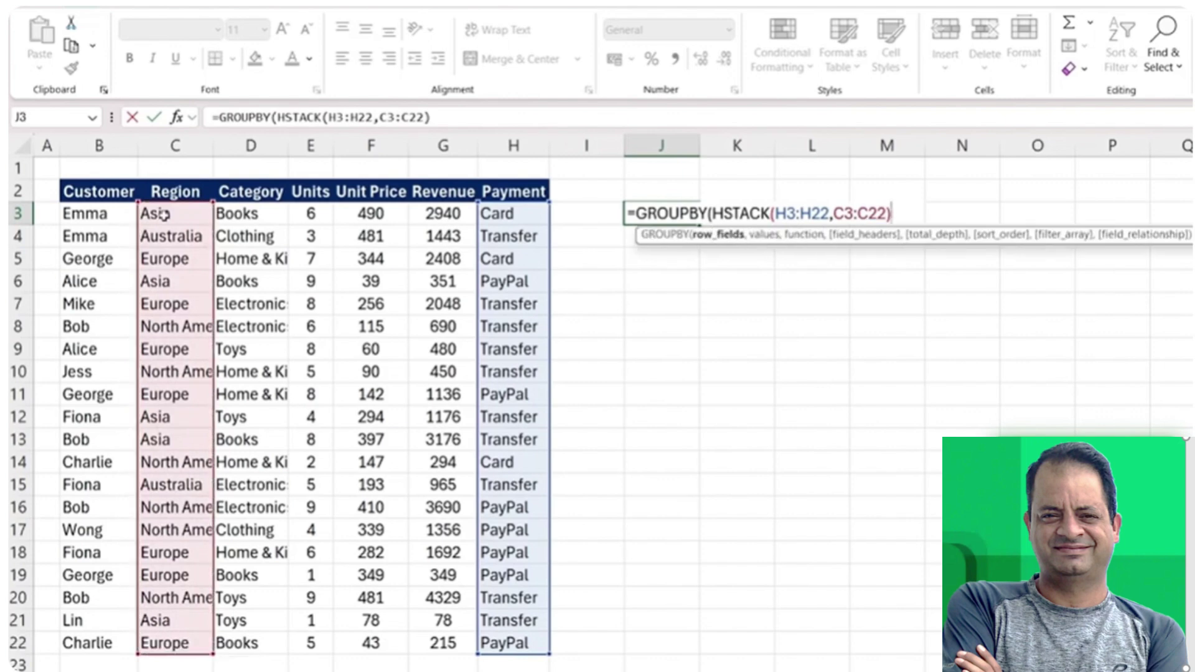
click(434, 213)
key(ctrl+shift+Down)
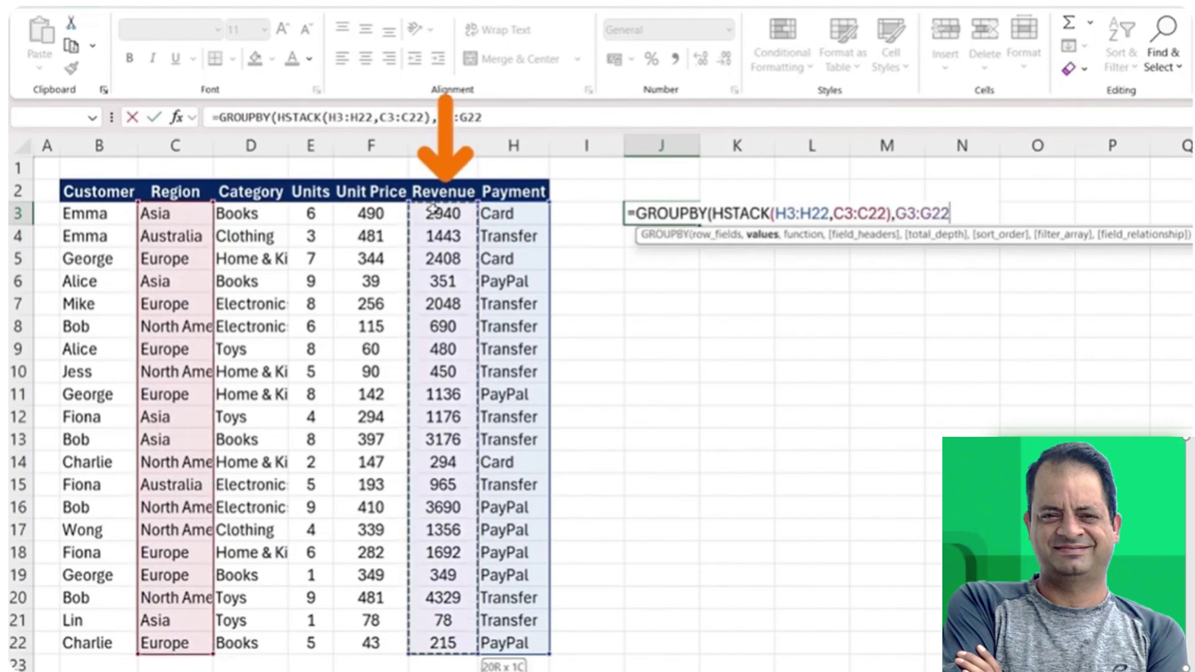
text(,)
key(Tab)
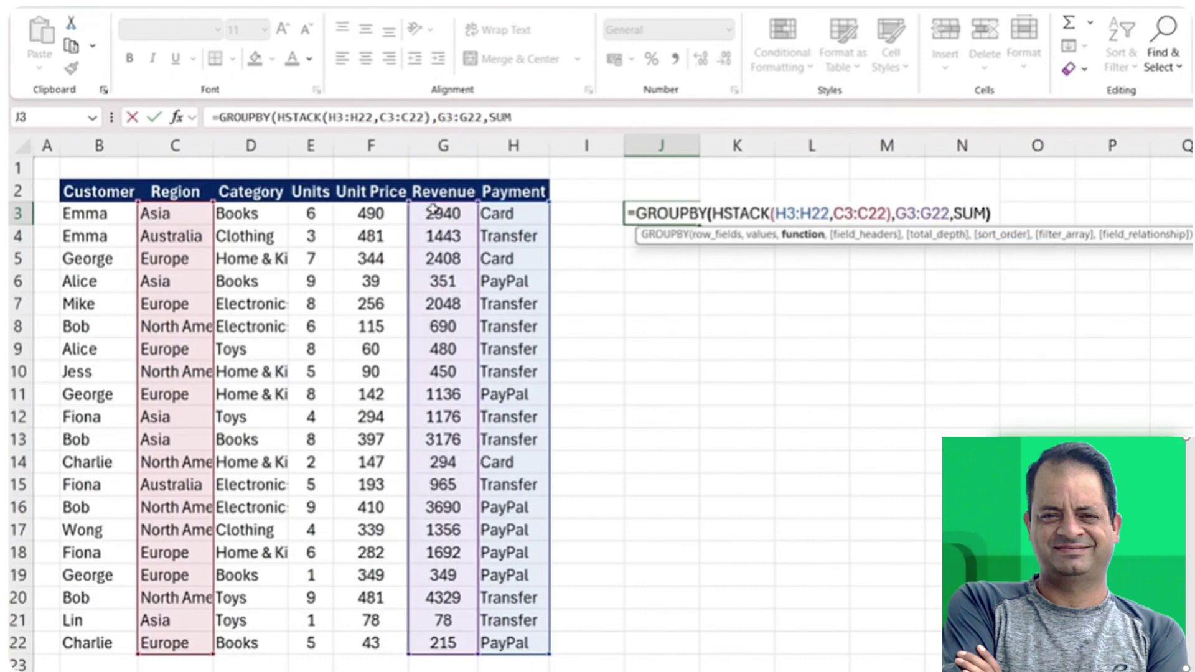
key(ctrl+Return)
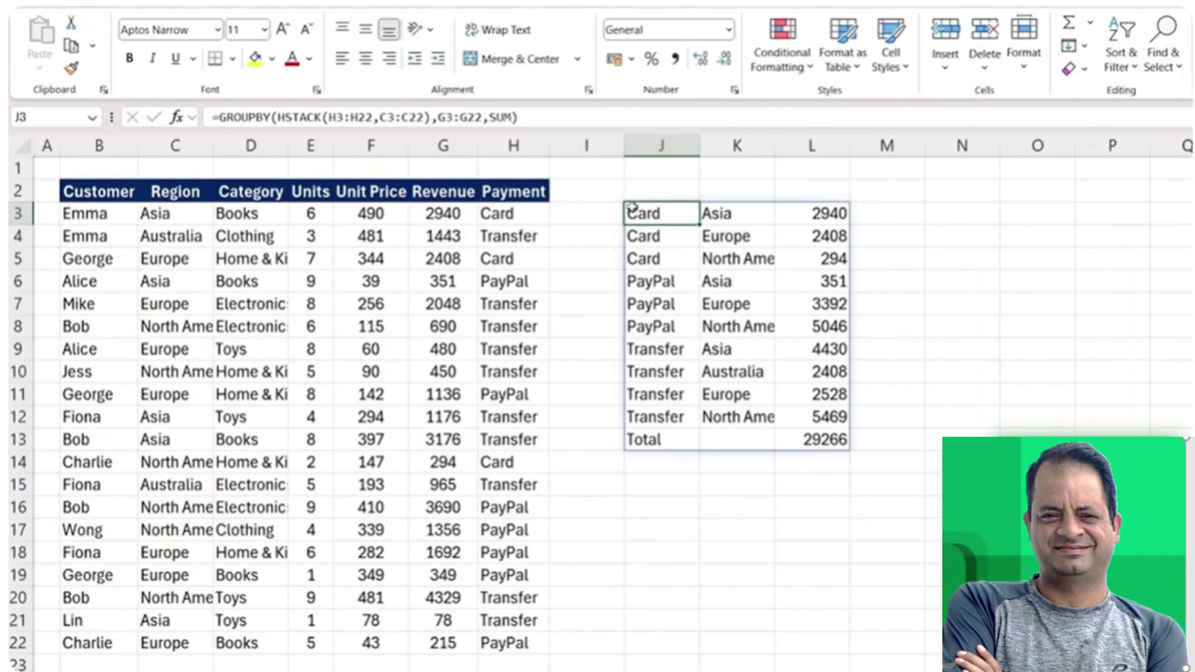
drag(629, 208, 660, 258)
key(Right)
key(ctrl+v)
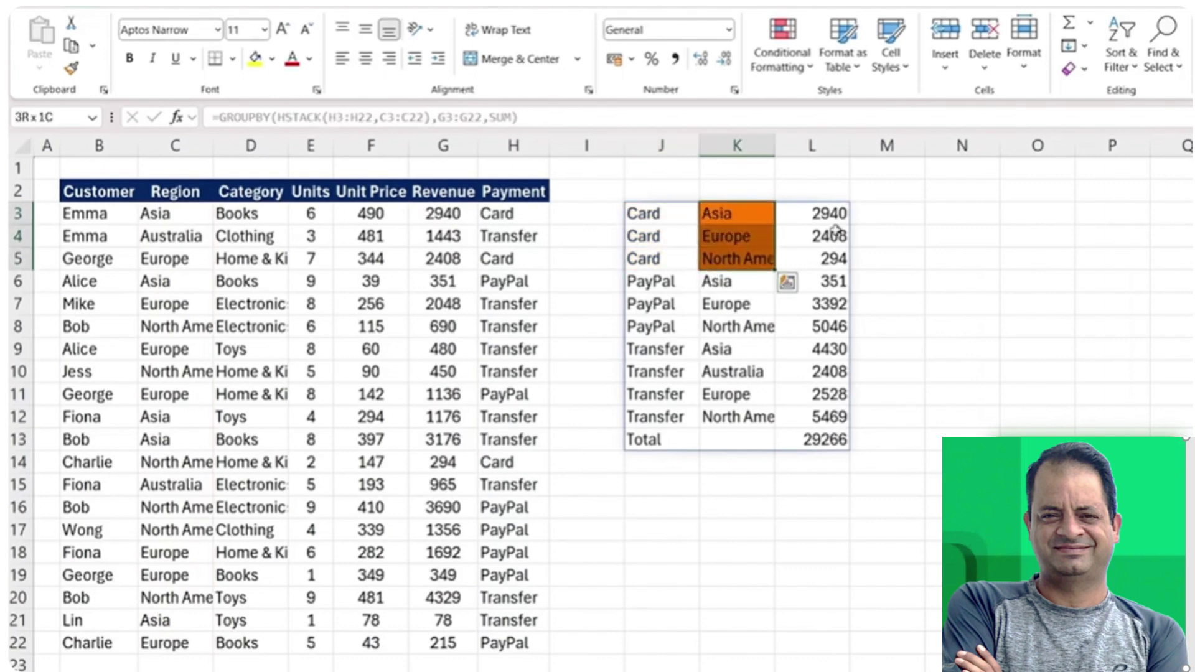
key(Right)
key(ctrl+v)
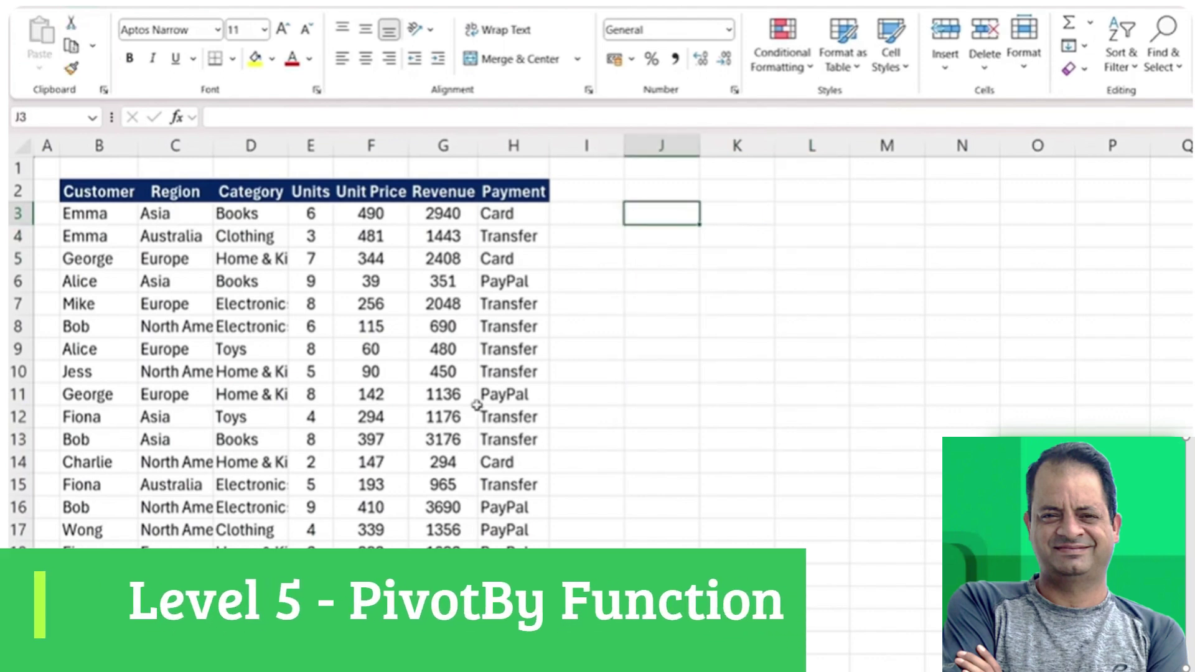
text(=)
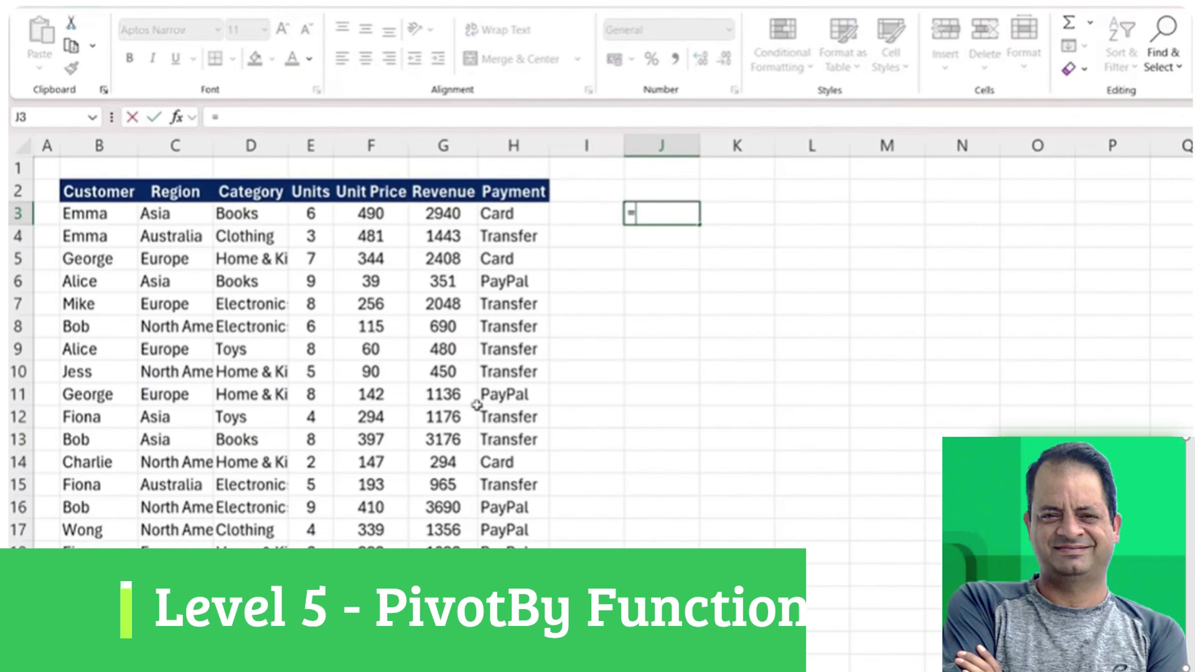
text(pivo)
key(Escape)
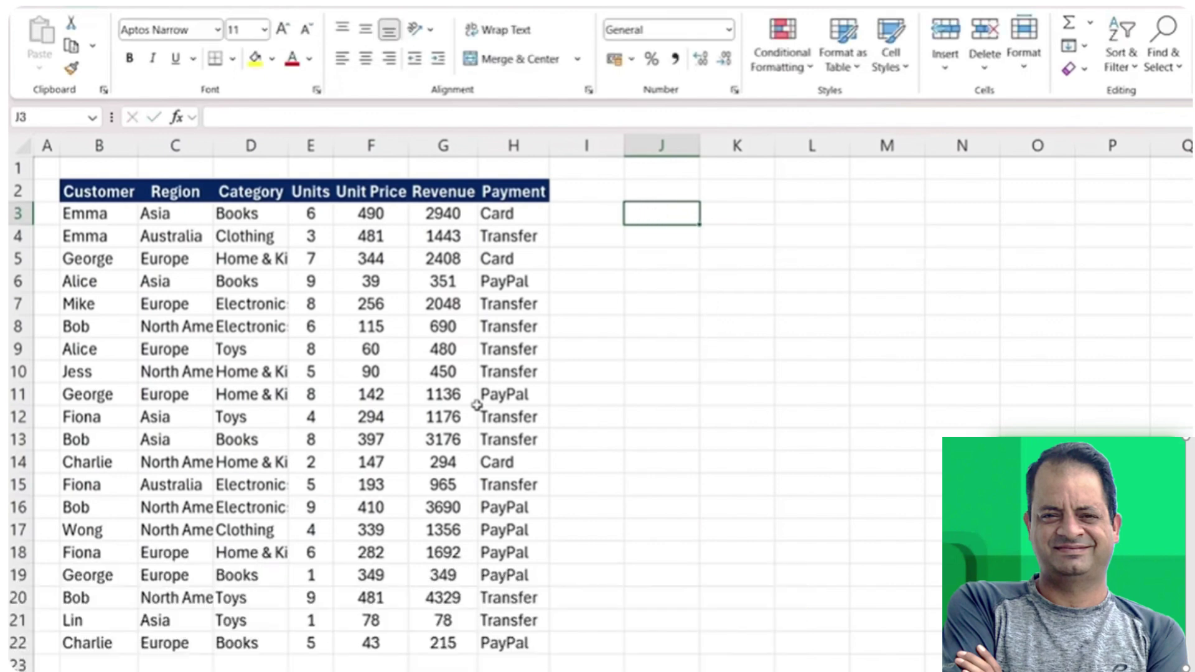
Start a PIVOTBY formula in J3 with Region C3:C22 as the row fields
text(=pivo)
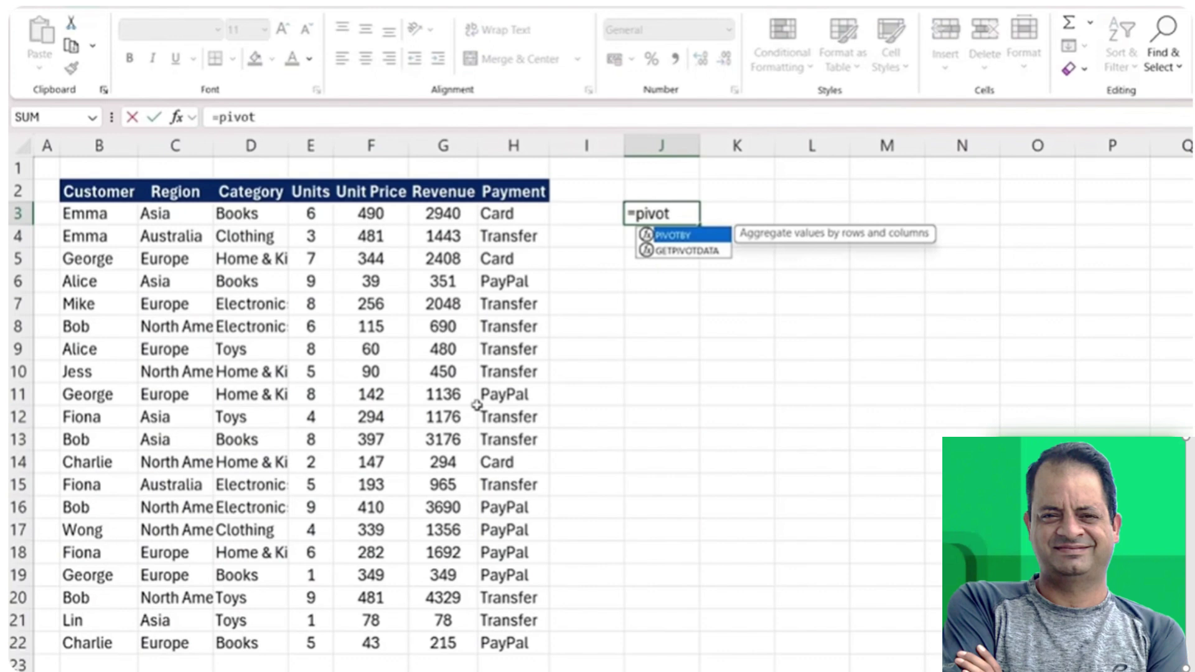
text(t)
key(Tab)
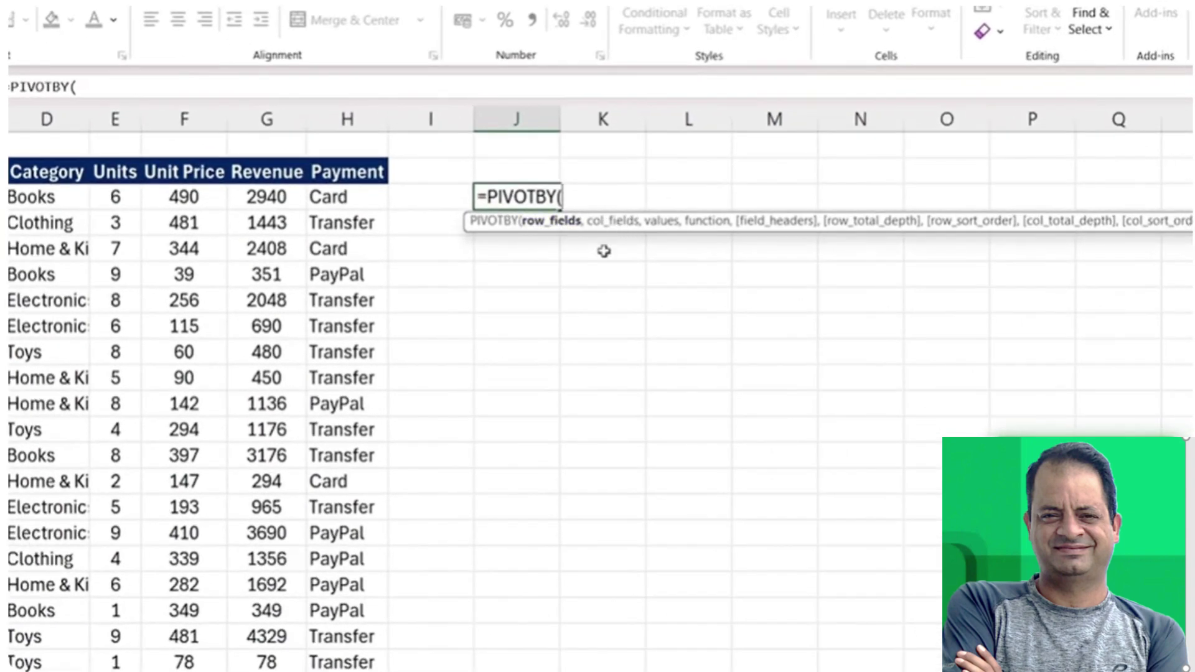
text(,)
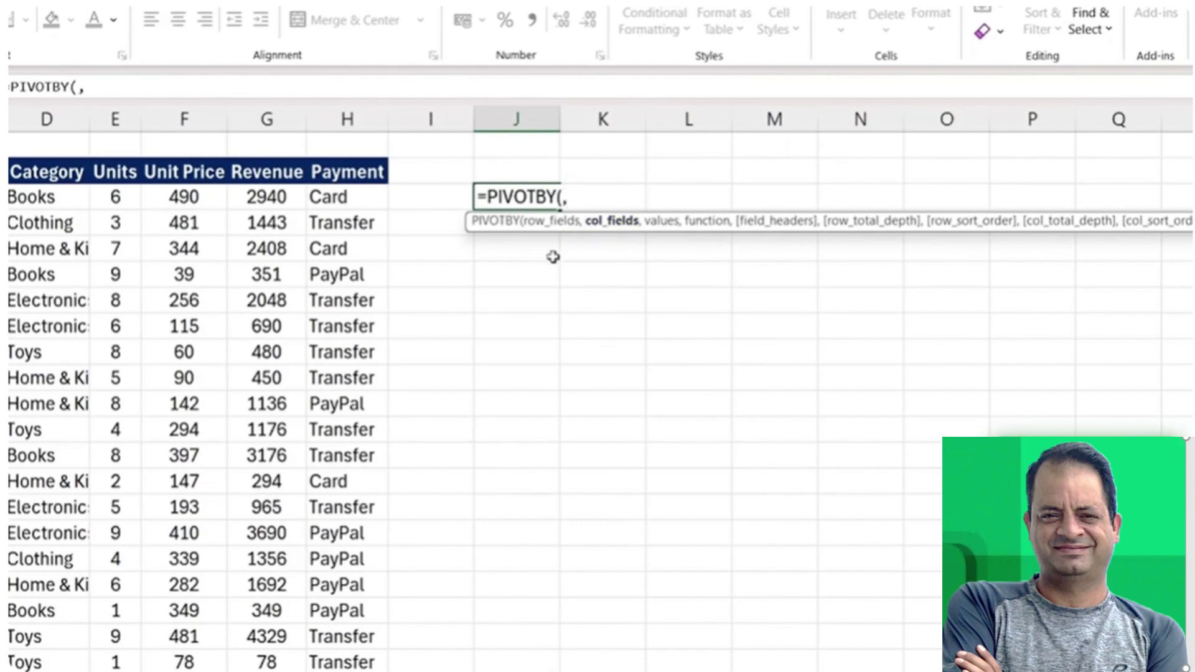
key(BackSpace)
click(155, 215)
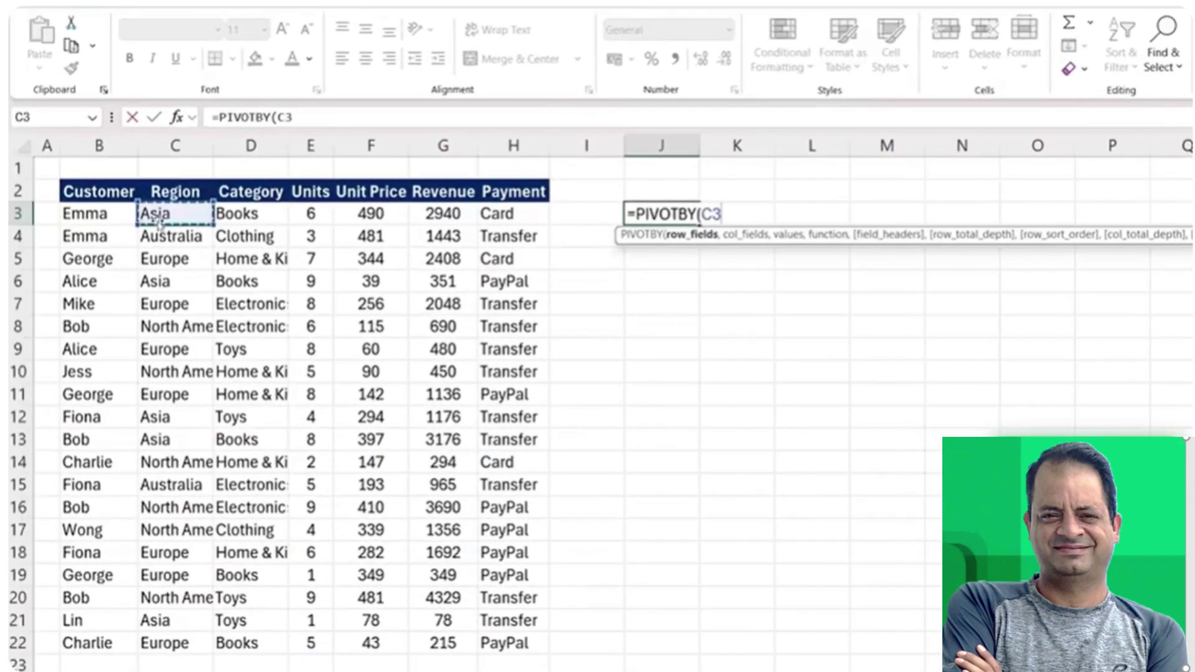
key(Up)
key(Down)
key(ctrl+shift+Down)
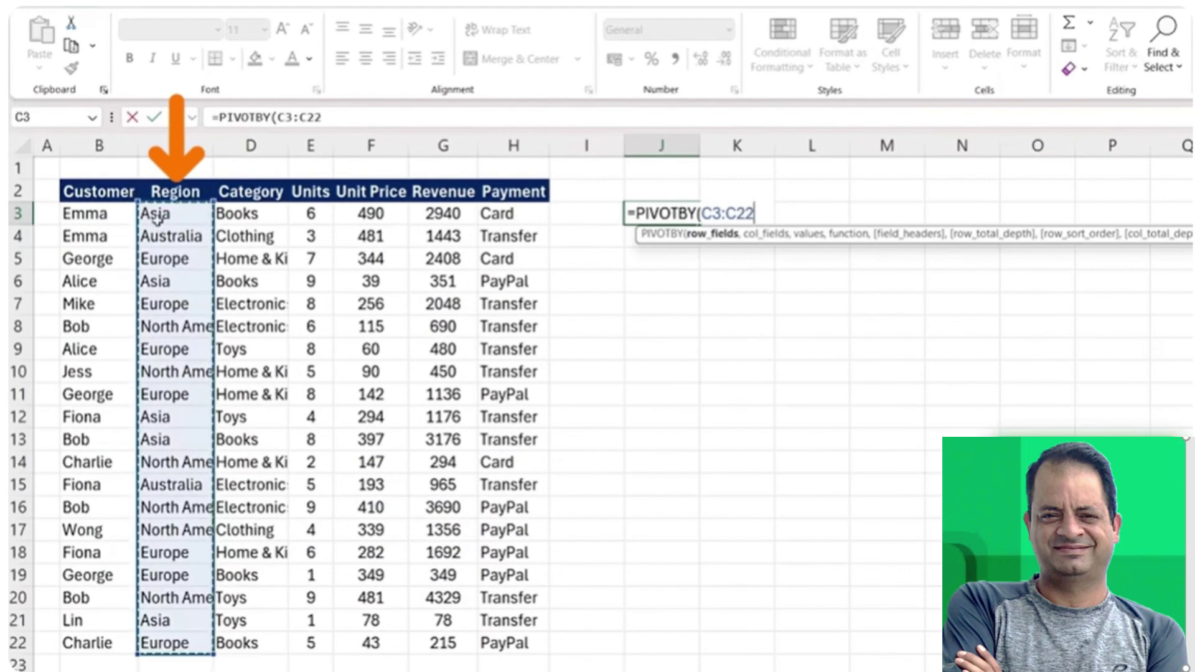
Add Payment H3:H22 as columns, Revenue G3:G22 as values and SUM, then enter the formula
text(,)
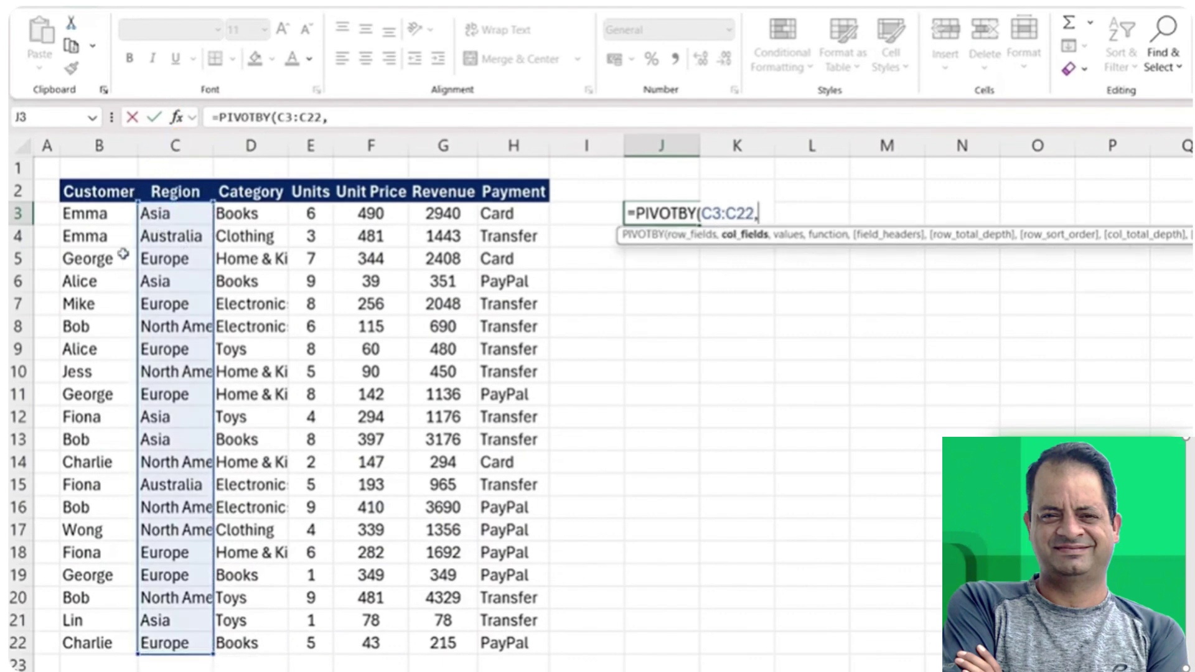
click(530, 218)
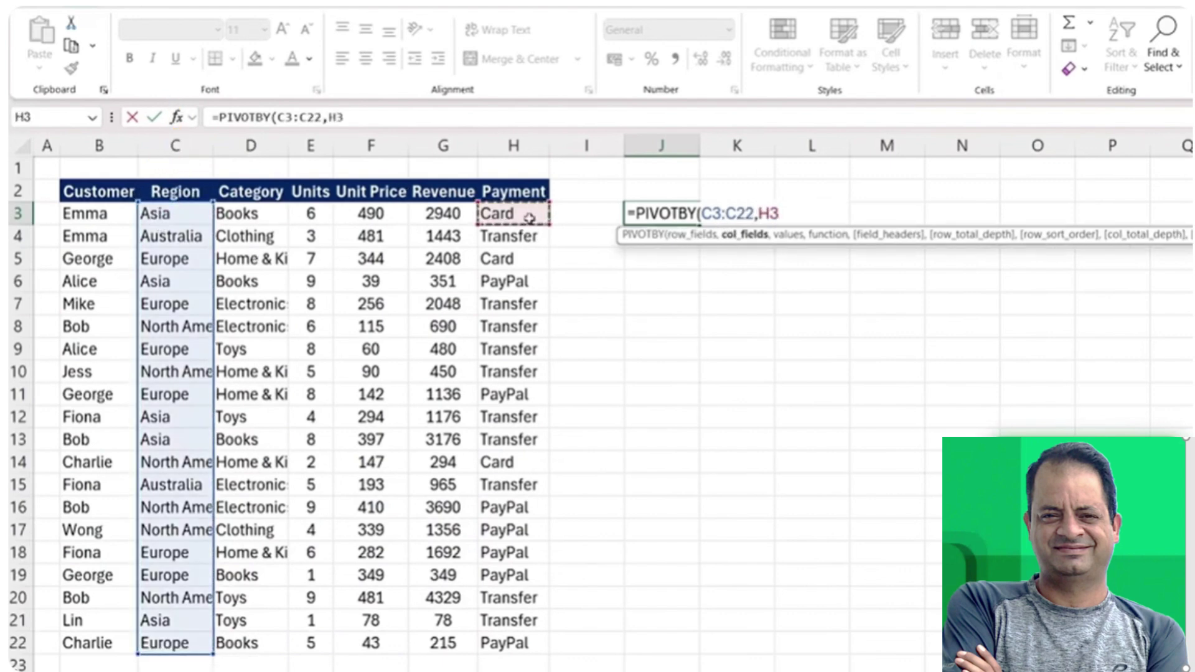
key(ctrl+shift+Down)
text(,)
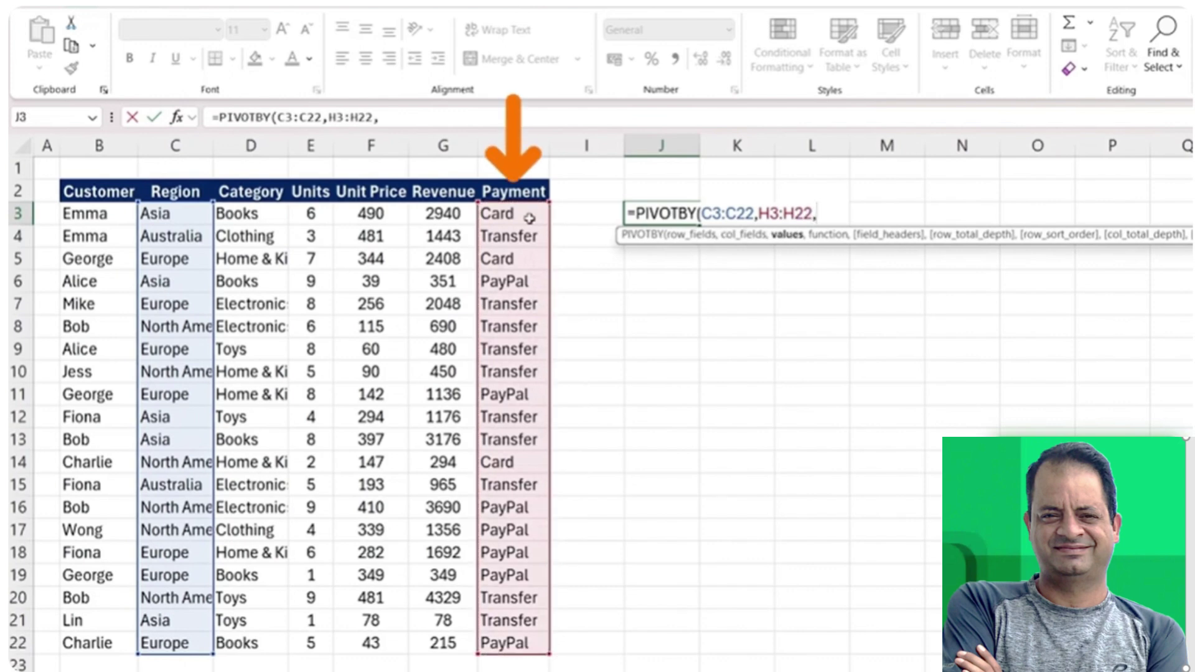
click(429, 210)
key(ctrl+shift+Down)
text(,s)
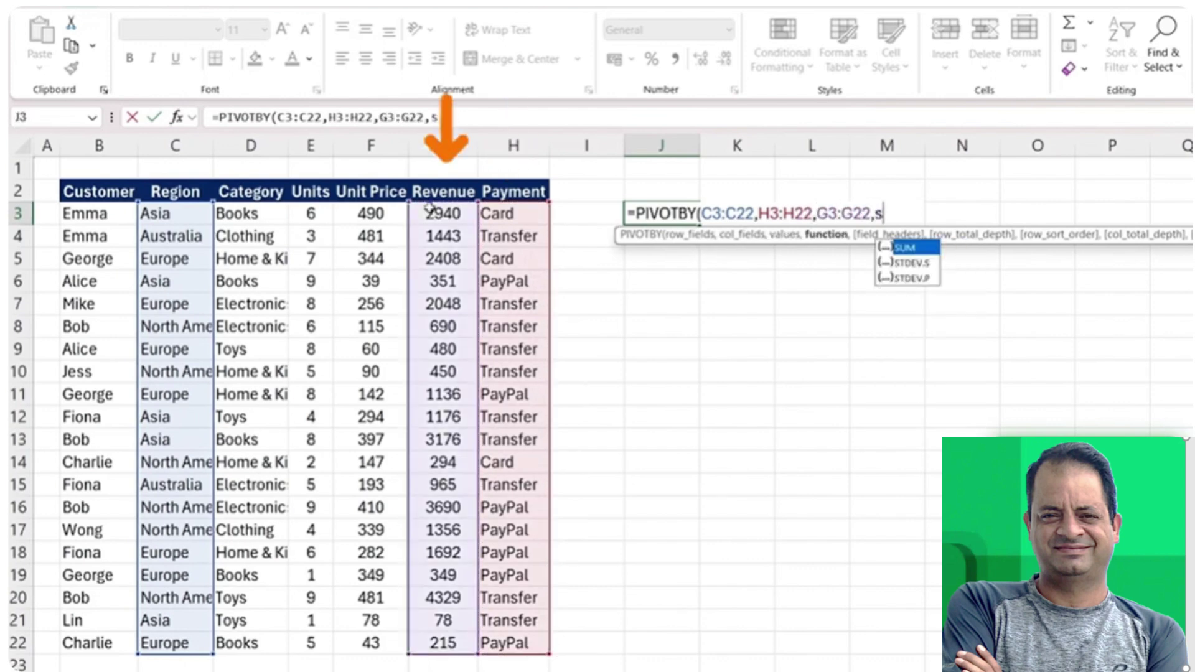
key(Tab)
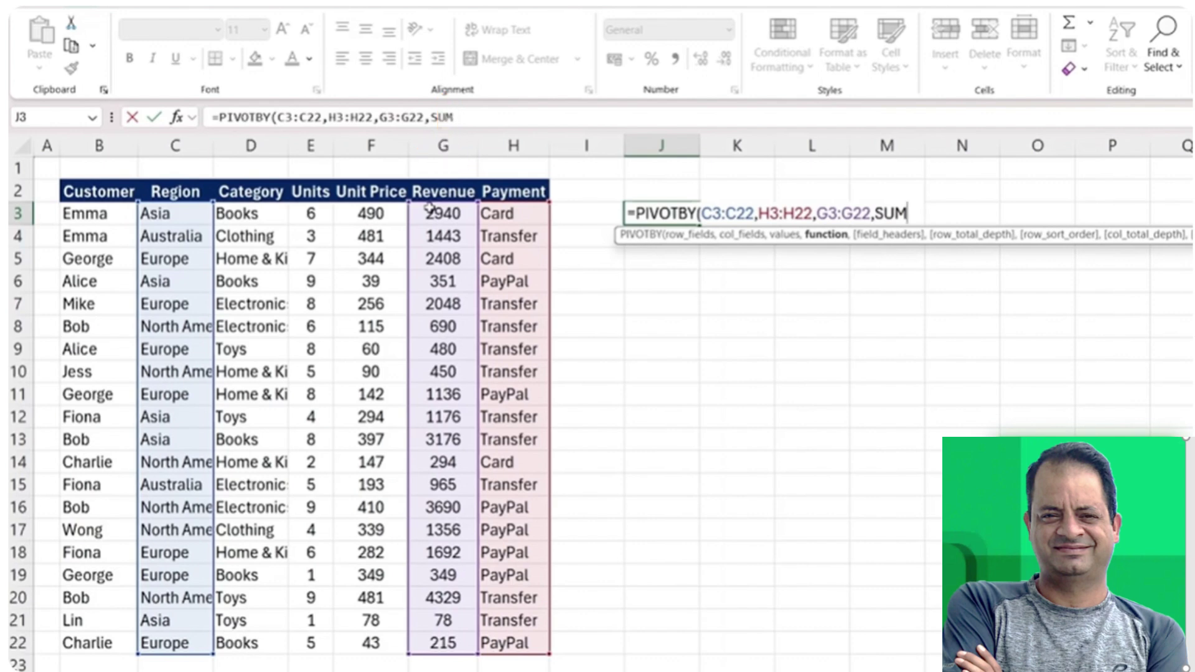
text())
key(ctrl+Return)
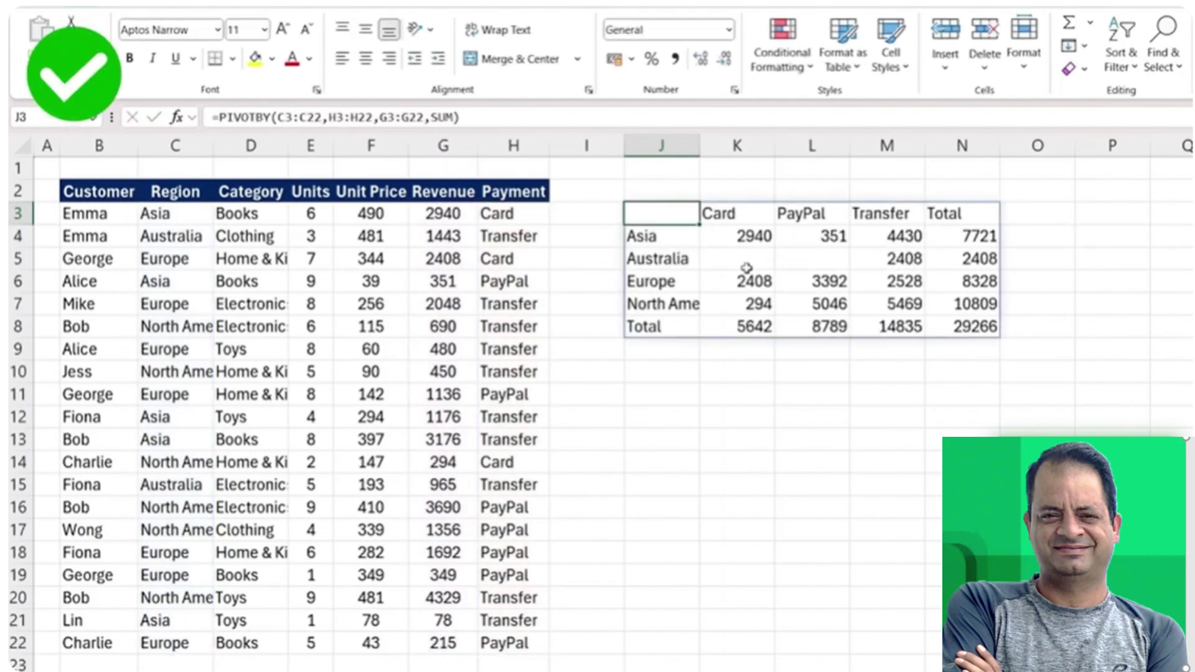
Highlight the grid's region rows and payment headers, then reopen J3's PIVOTBY formula for review
key(ctrl+shift+Down)
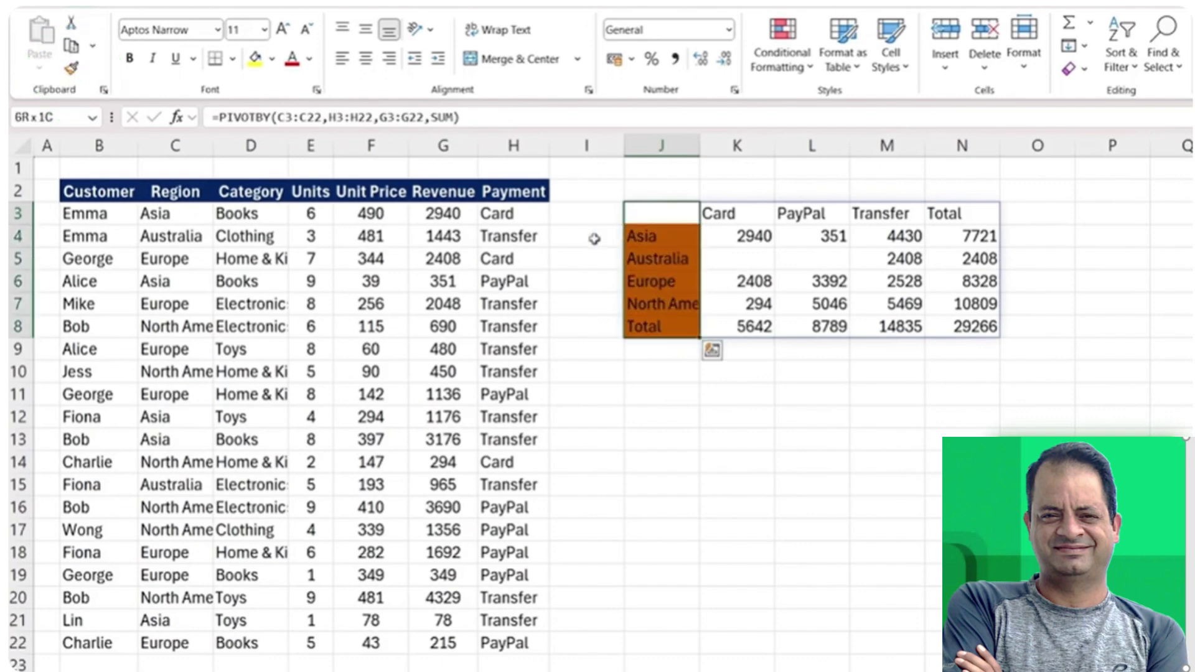
click(652, 207)
key(ctrl+shift+Right)
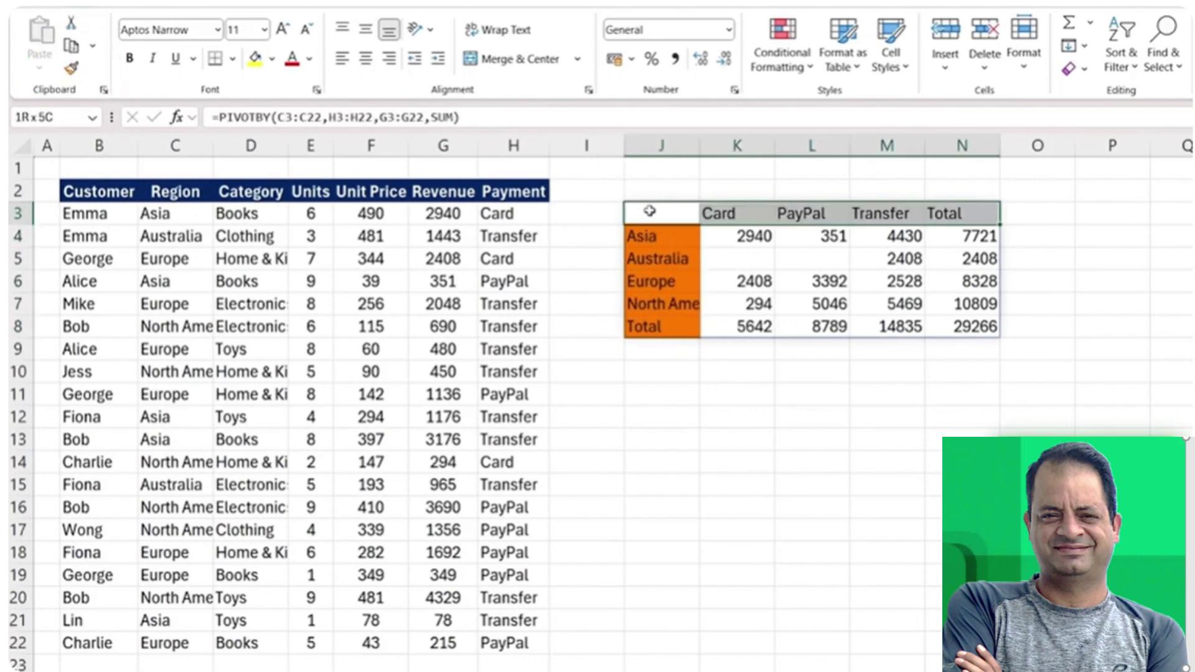
key(Down)
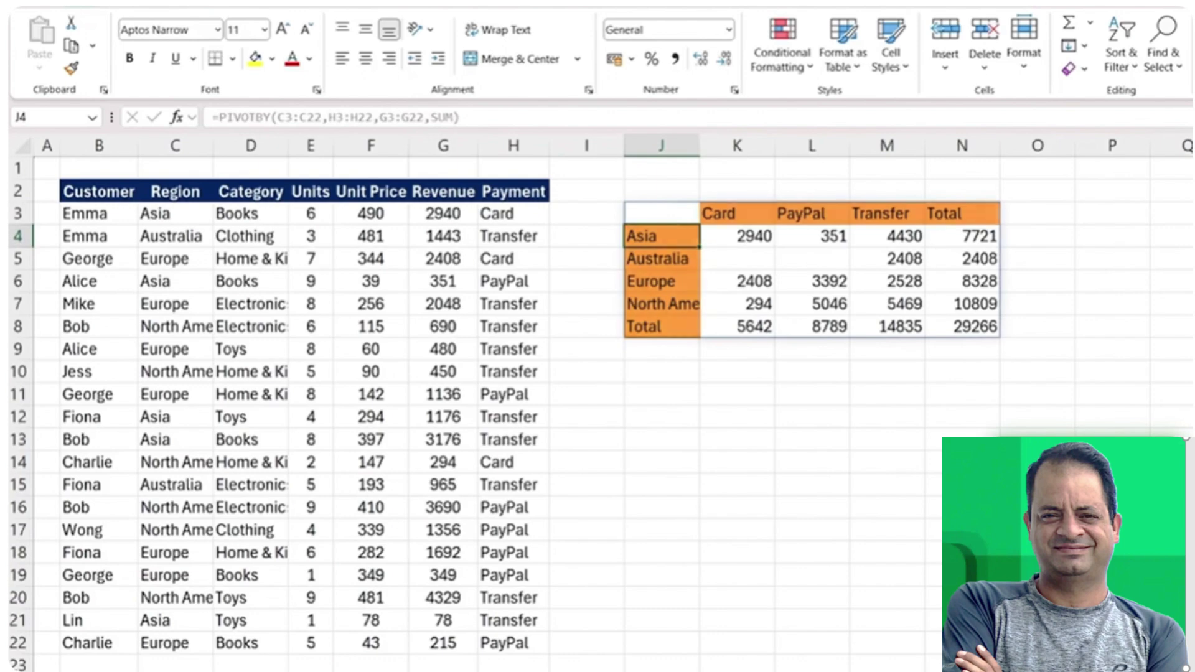
key(Up)
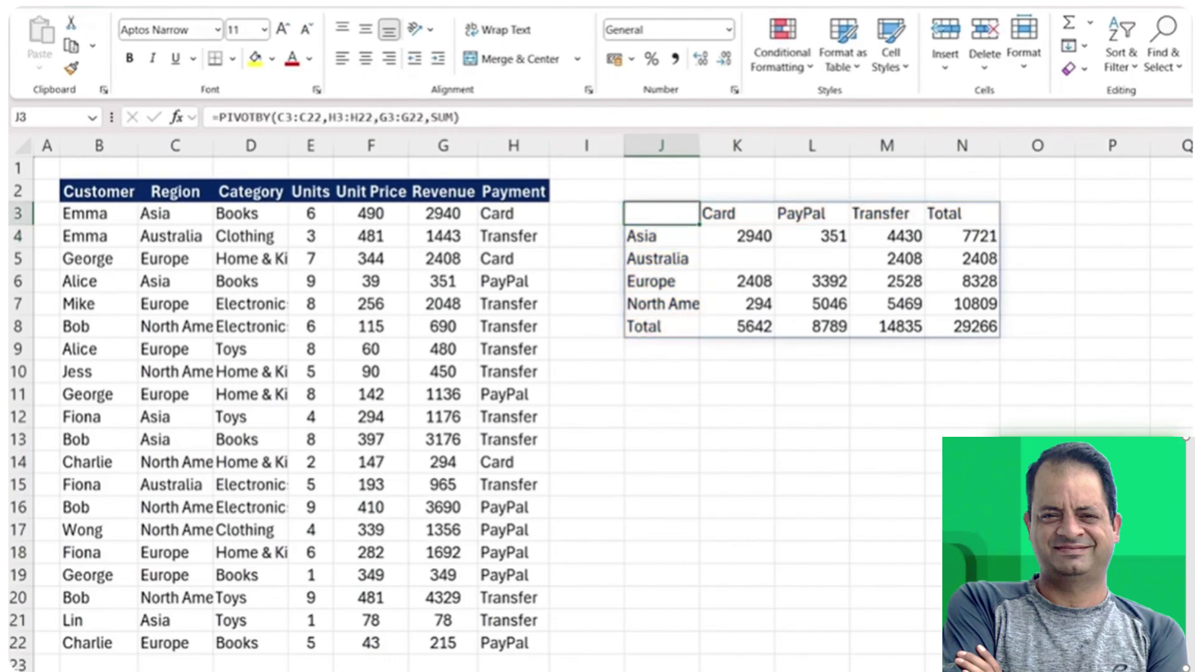
key(F2)
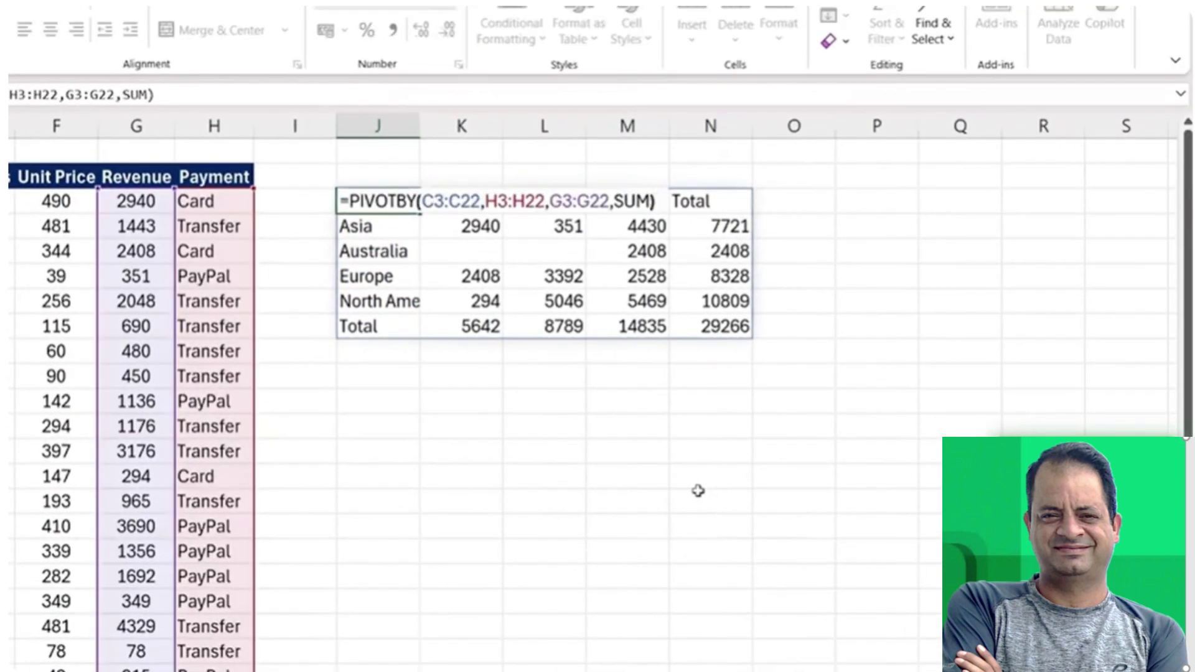
text(,)
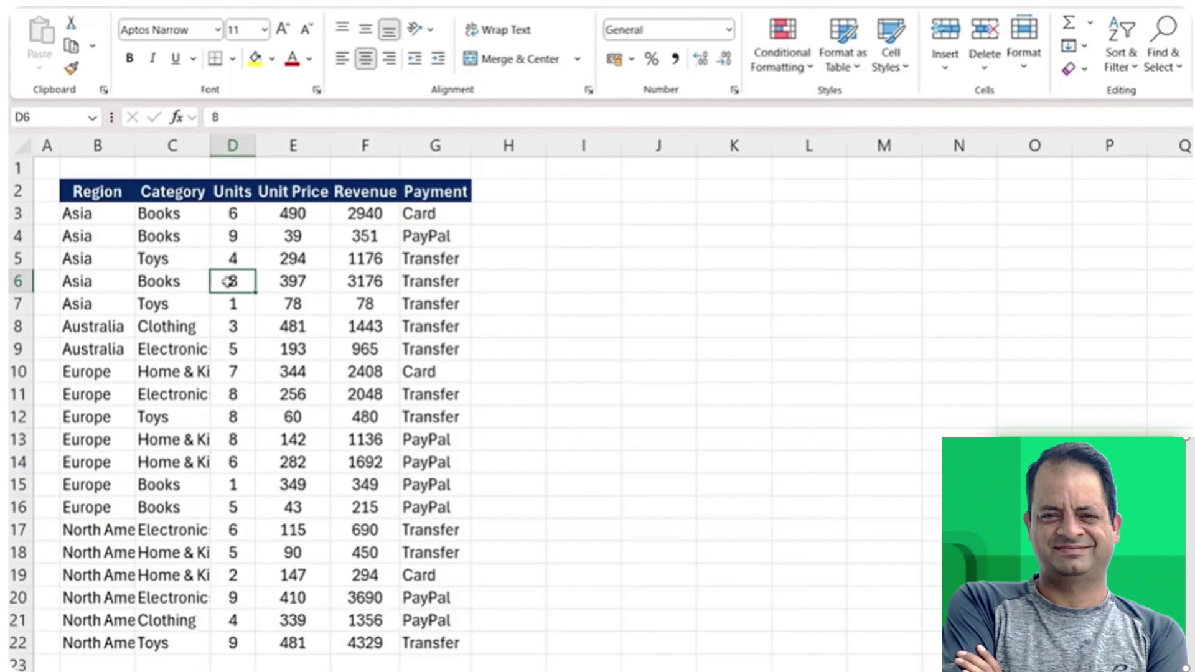
Turn on filter arrows for the B2:G22 headers and sort rows by Region A to Z
click(120, 200)
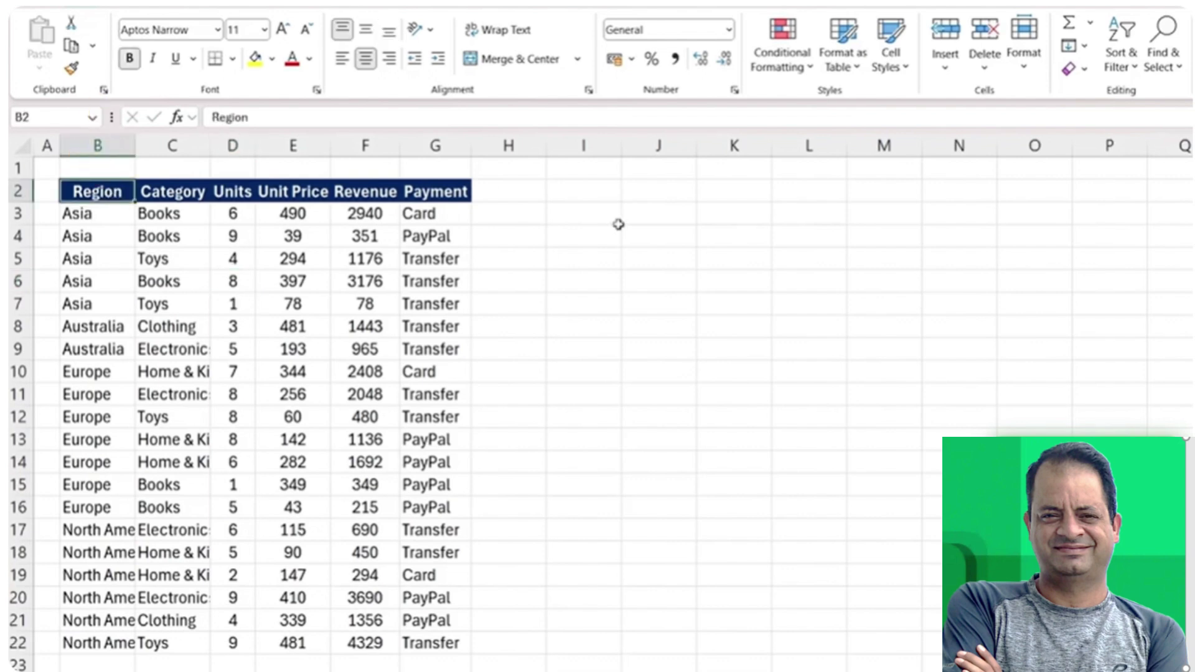
click(1120, 50)
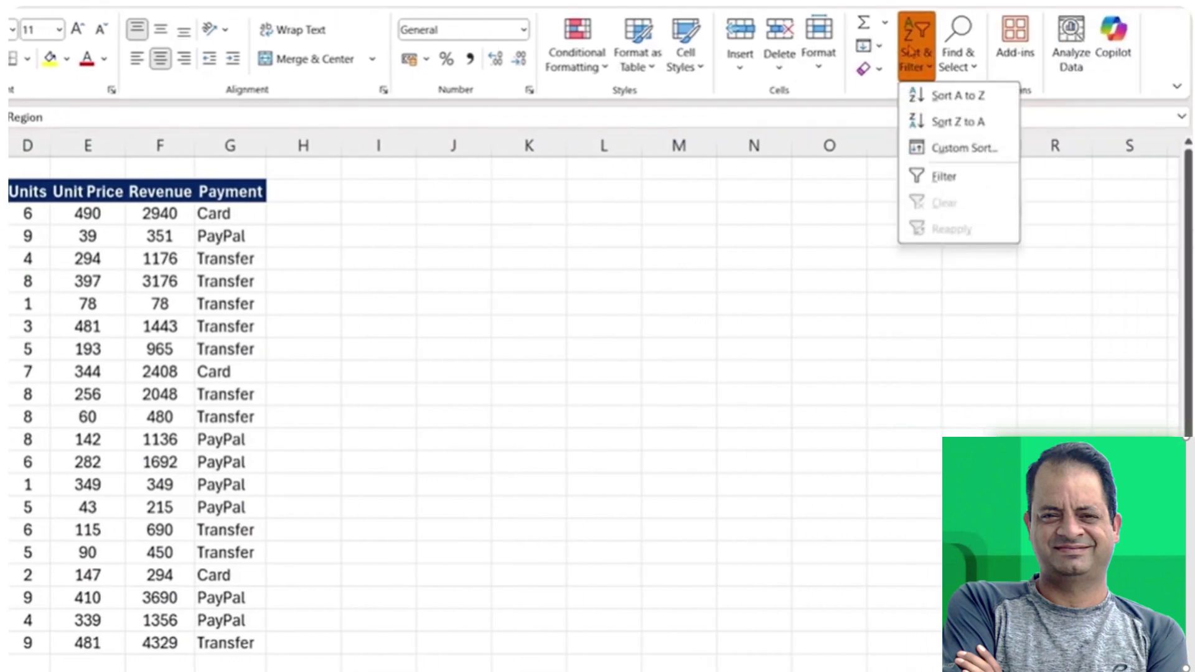
click(943, 177)
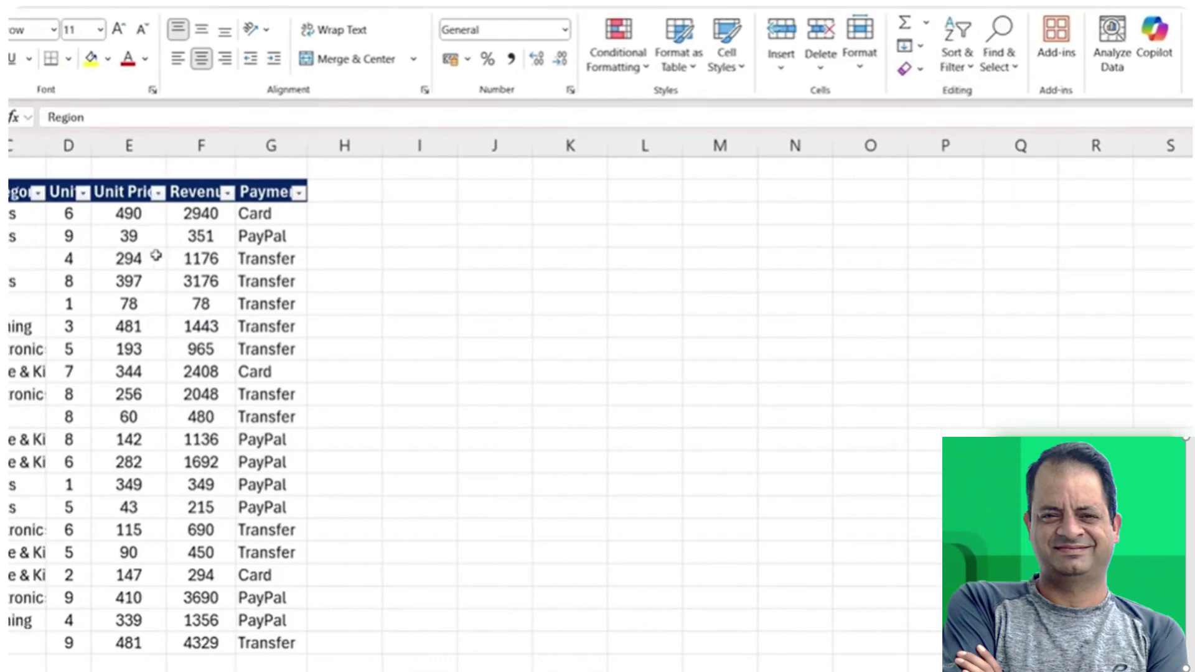
click(128, 195)
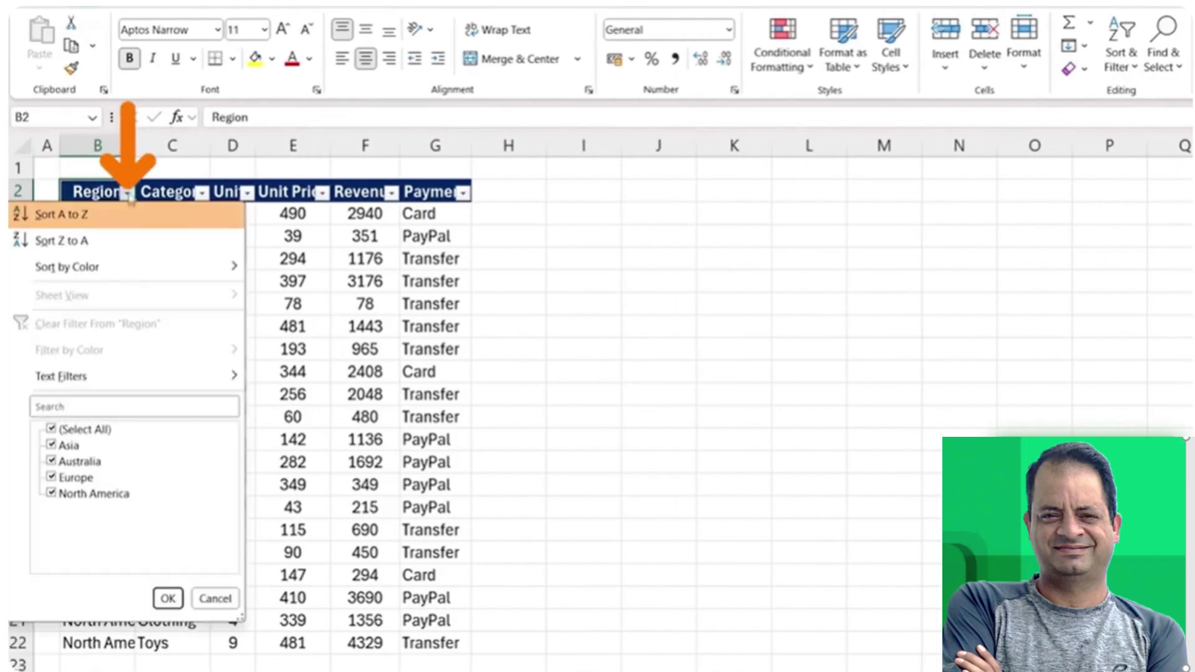
click(91, 215)
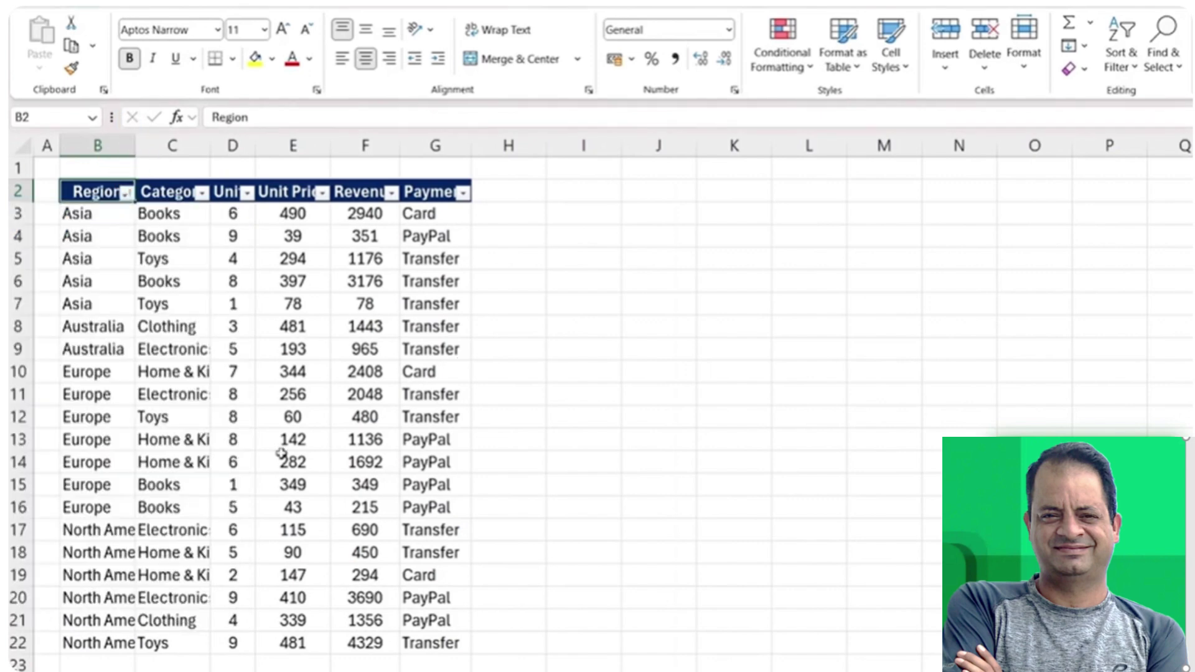
key(Down)
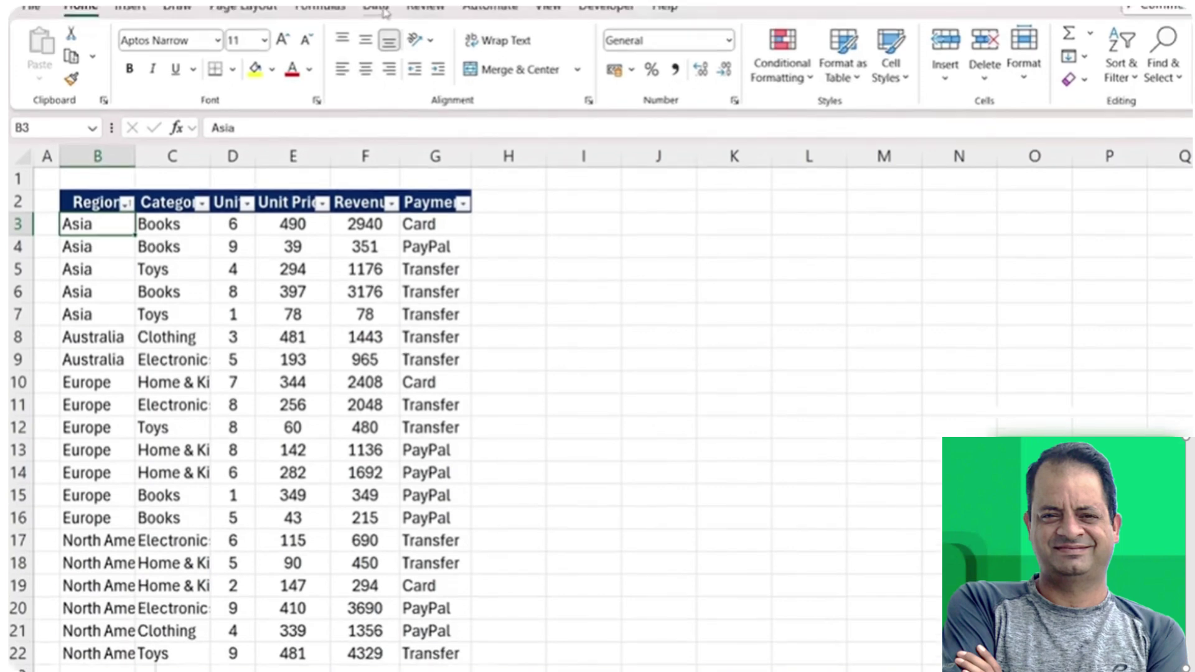
Insert Sum subtotals of Revenue instead of Payment at each change in Region, e.g. Asia Total 7721
click(376, 19)
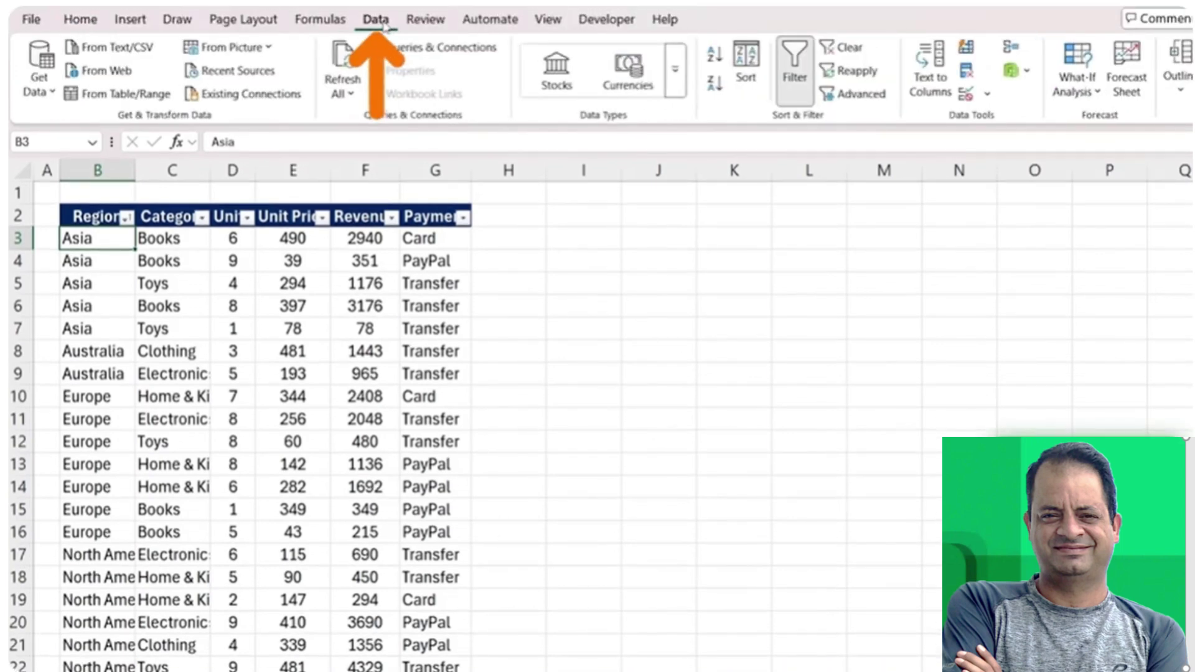
click(1169, 87)
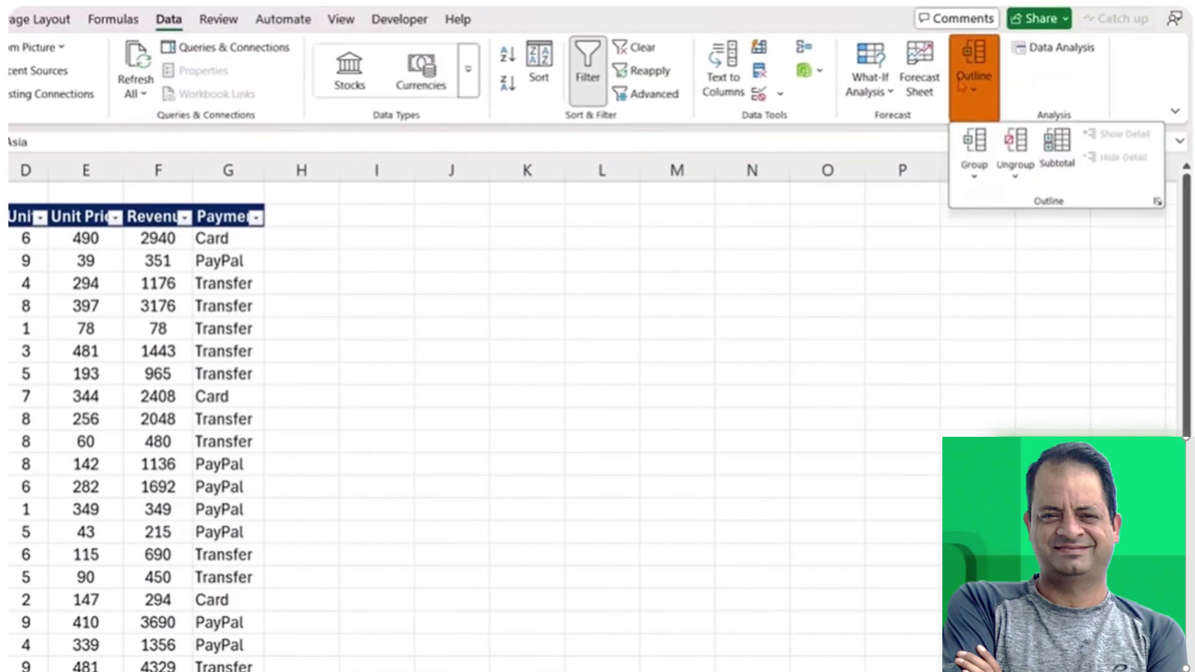
click(1057, 146)
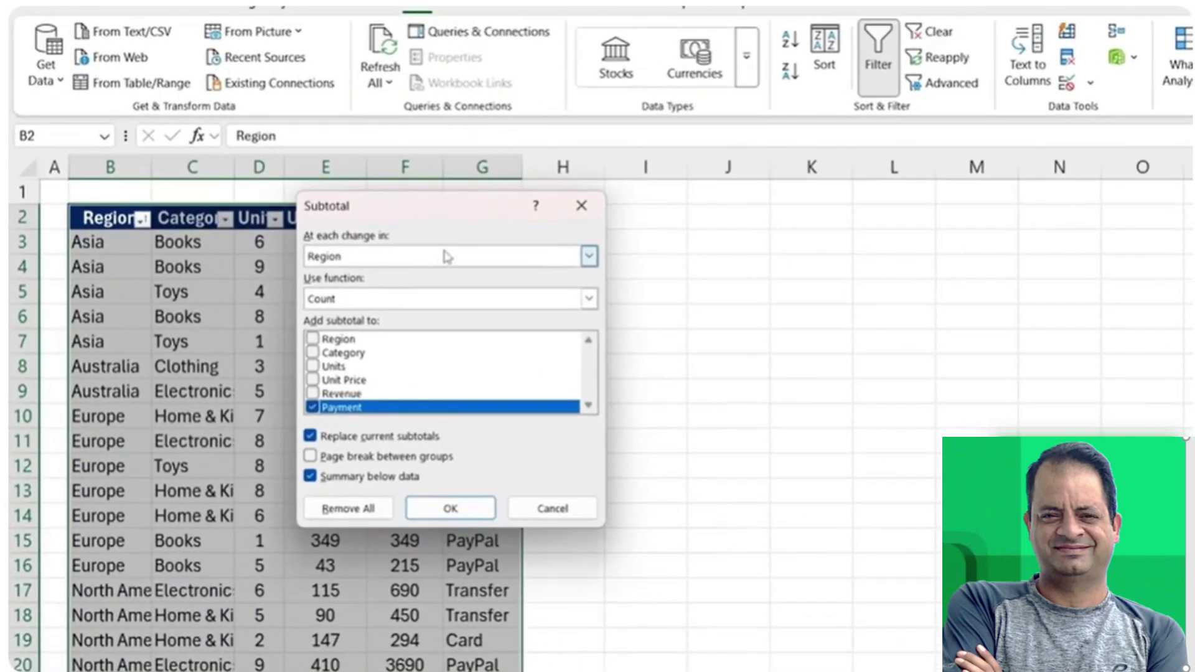
drag(427, 219, 304, 292)
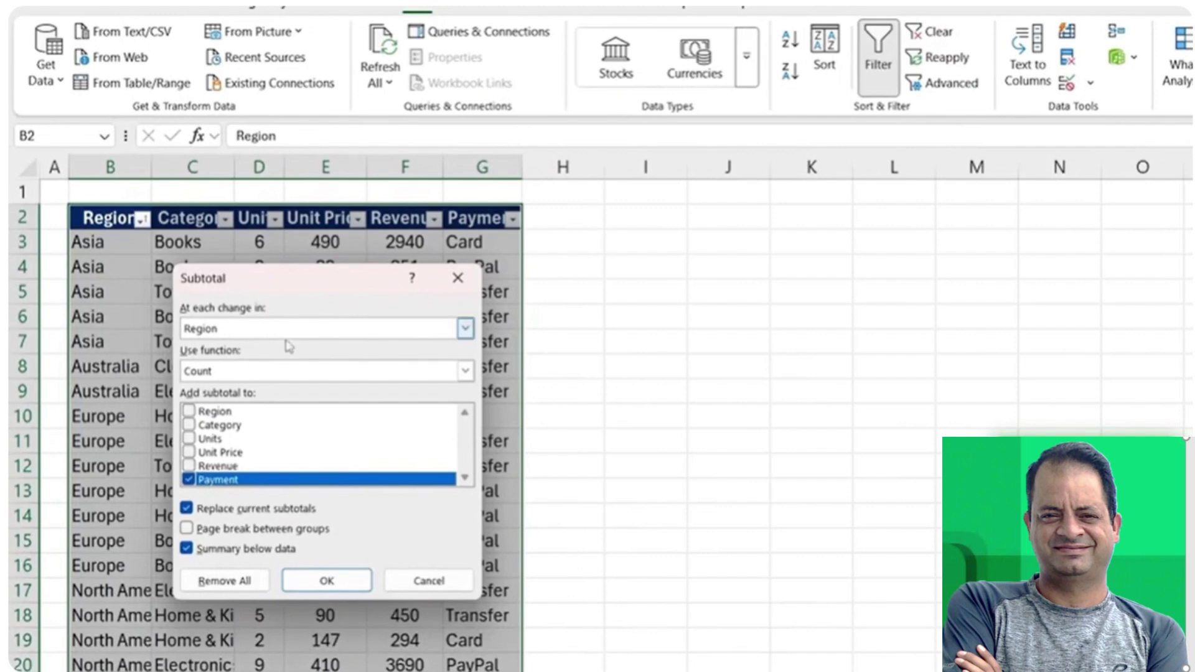
click(302, 374)
click(227, 399)
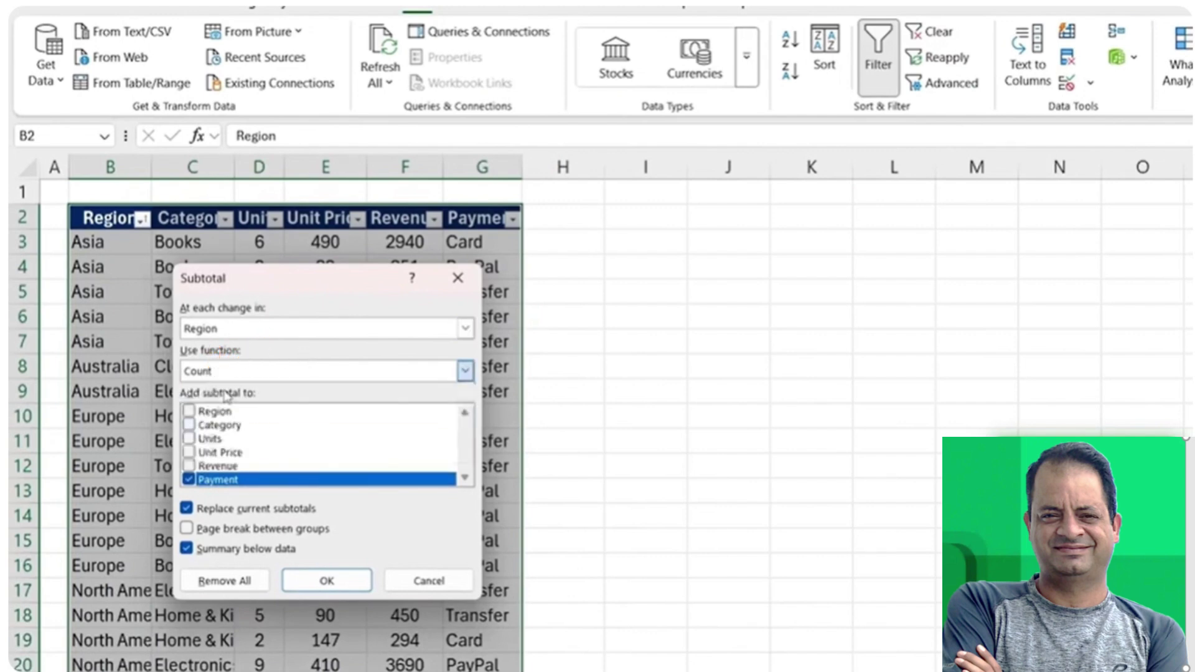
key(Up)
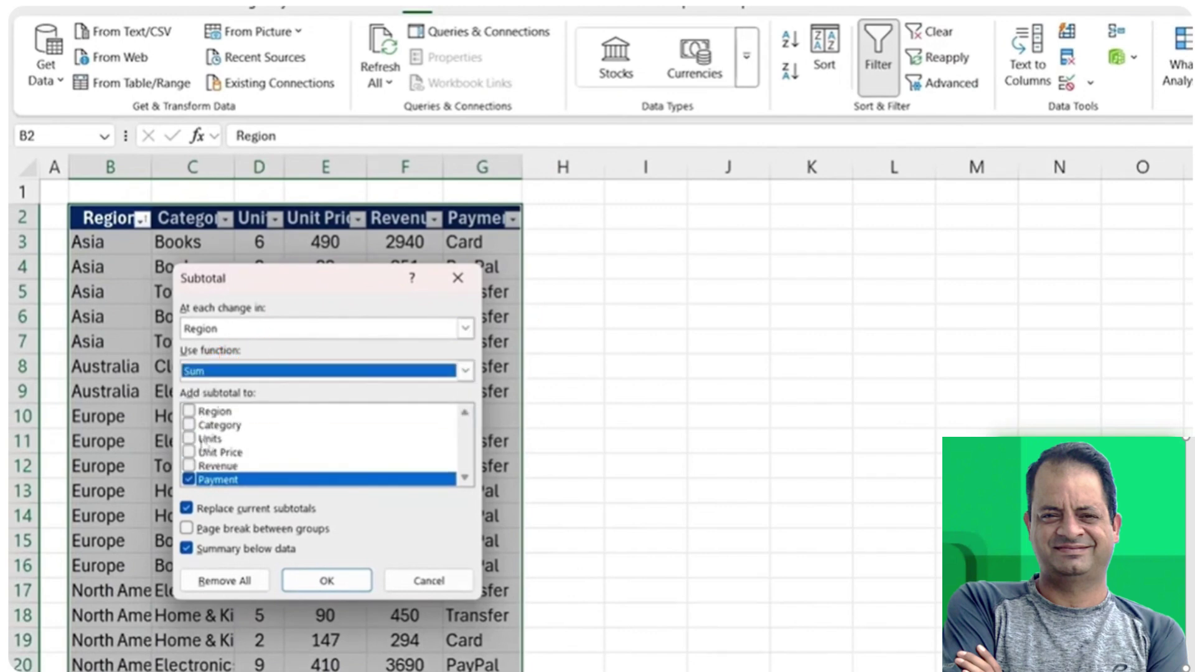
click(189, 479)
click(190, 466)
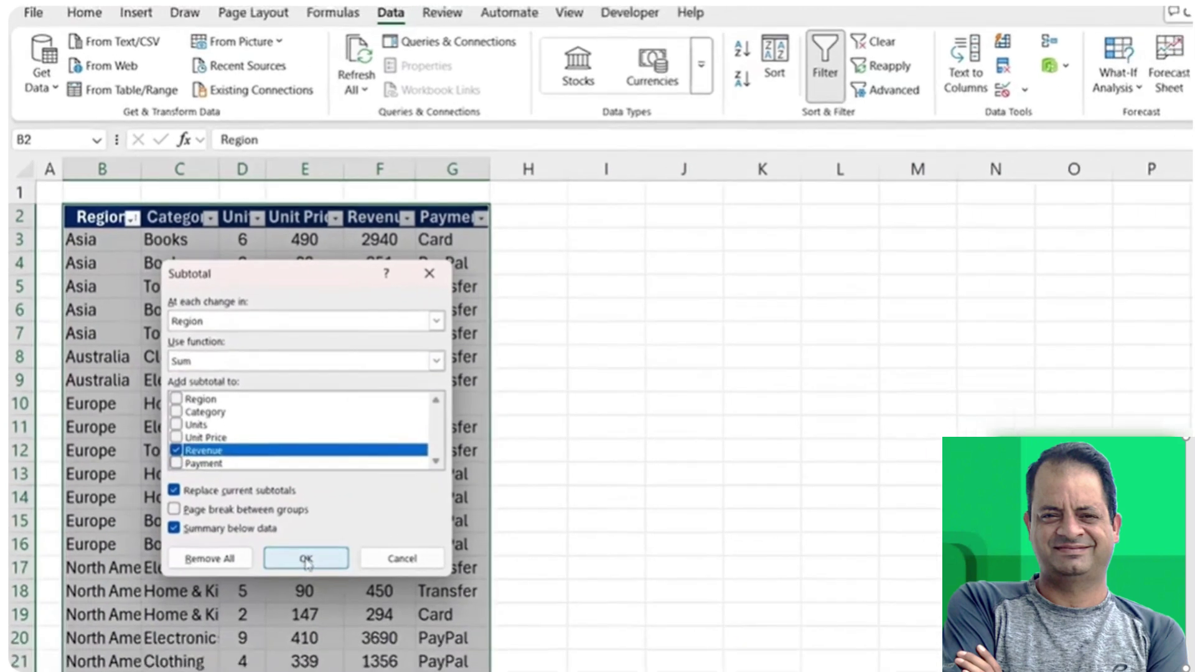
click(326, 581)
click(181, 353)
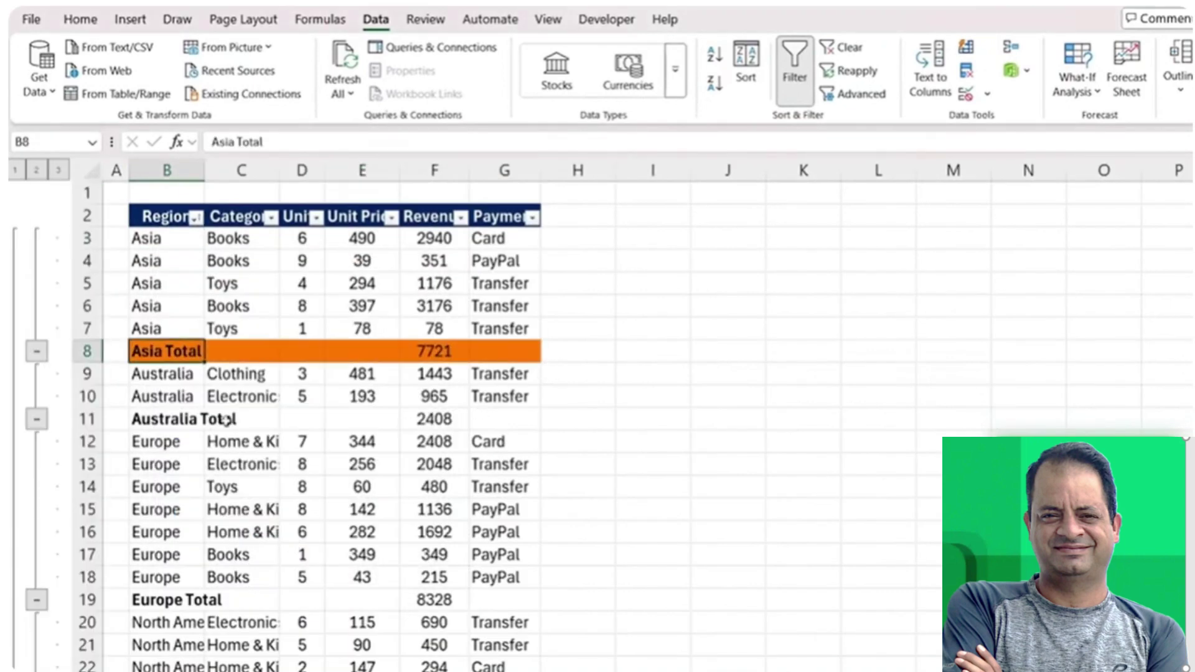
Collapse the outline to the Grand Total, then region totals, then expand to all detail rows
scroll(417, 574, down, 6)
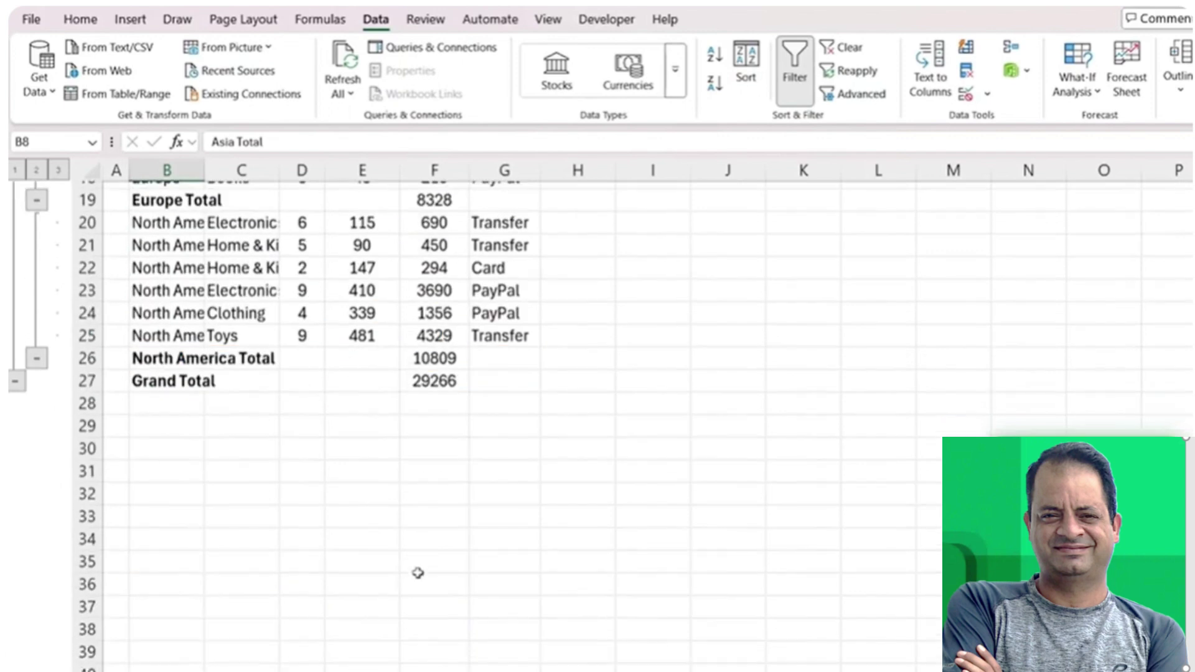
scroll(442, 418, up, 6)
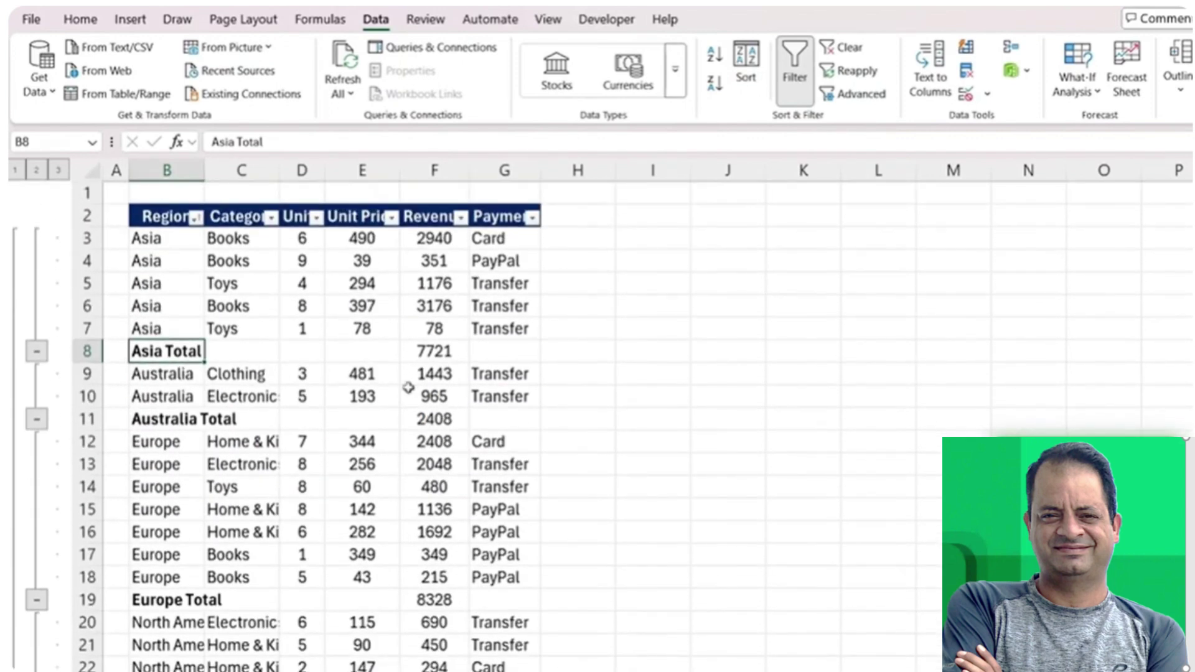
click(16, 173)
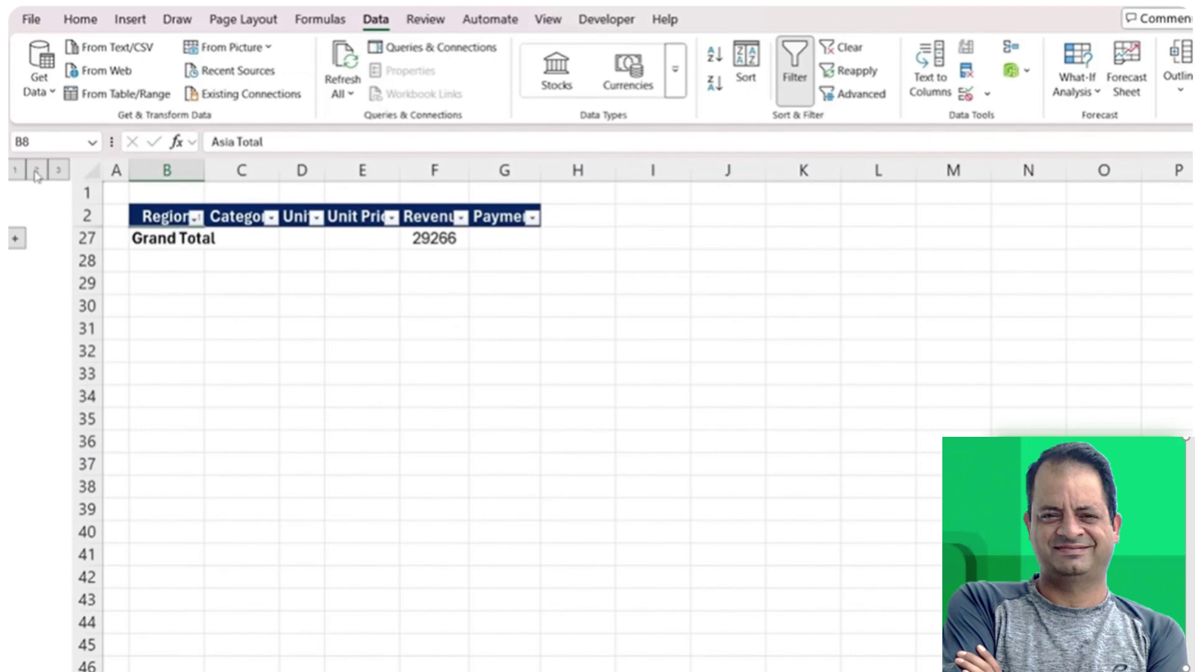
click(36, 171)
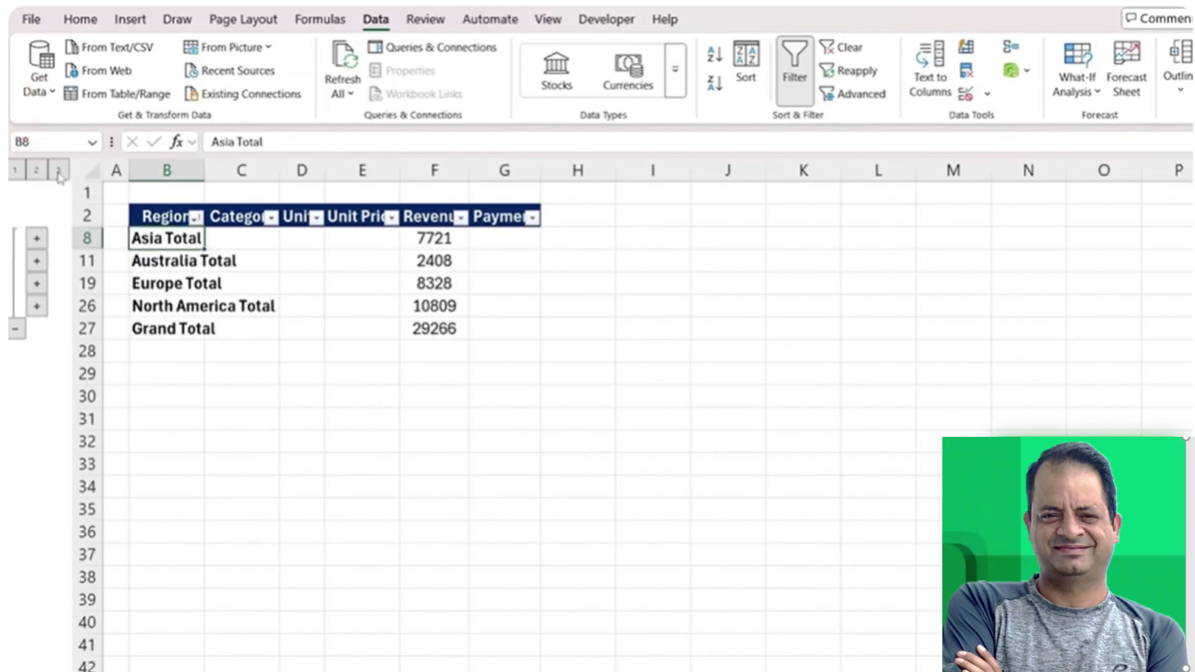
click(58, 171)
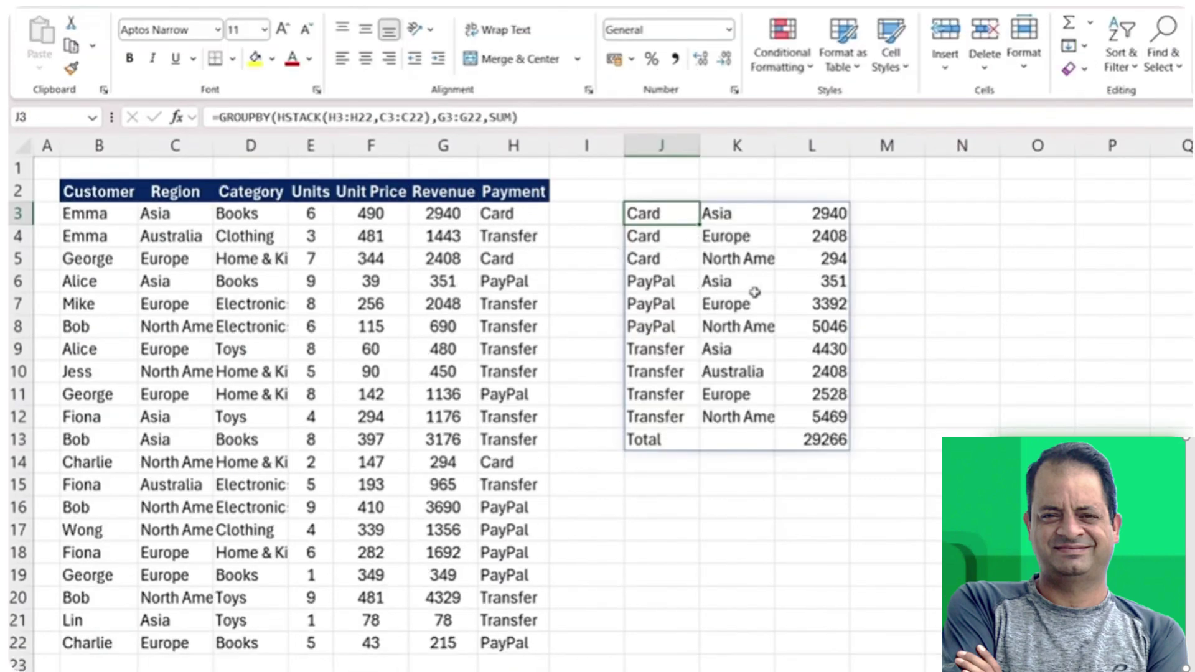
Add total_depth 2 after SUM in J3's GROUPBY, giving Card 5642, PayPal 8789, Transfer 14835 subtotals
double_click(649, 213)
click(973, 213)
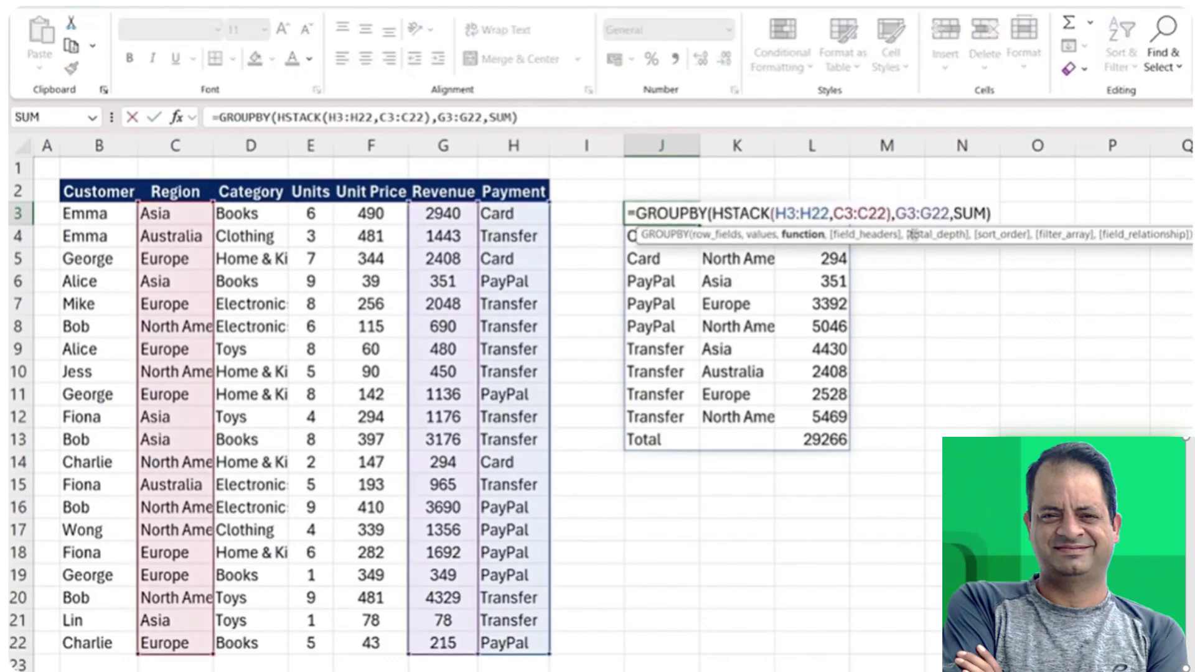
text(,,)
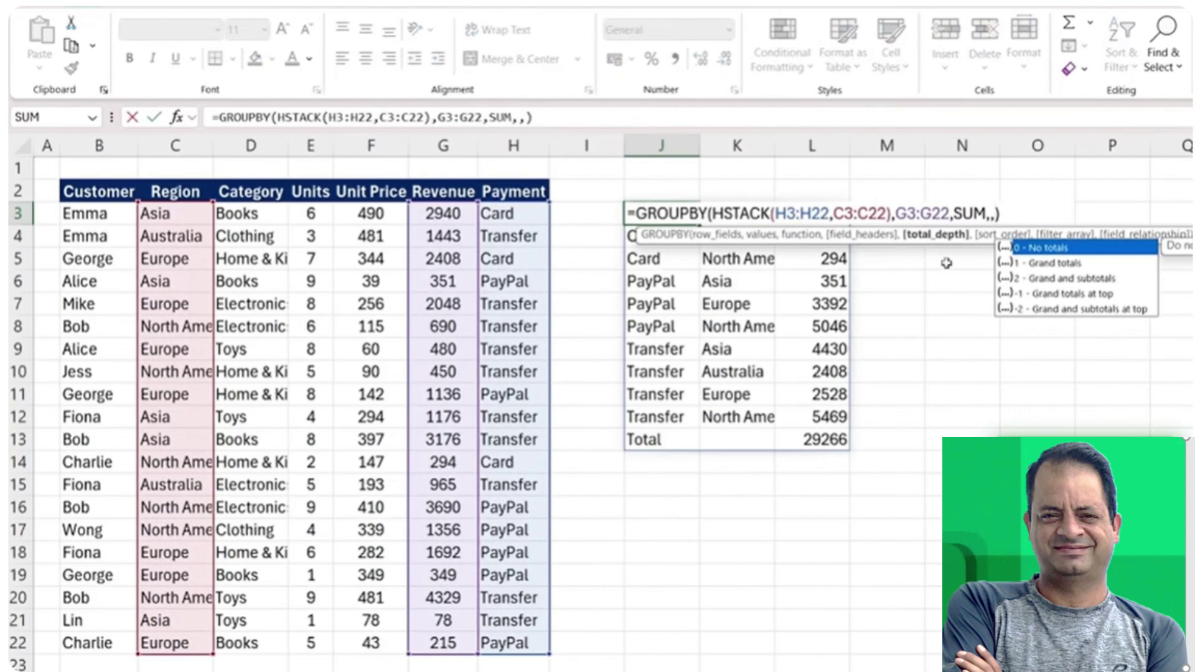
click(1084, 280)
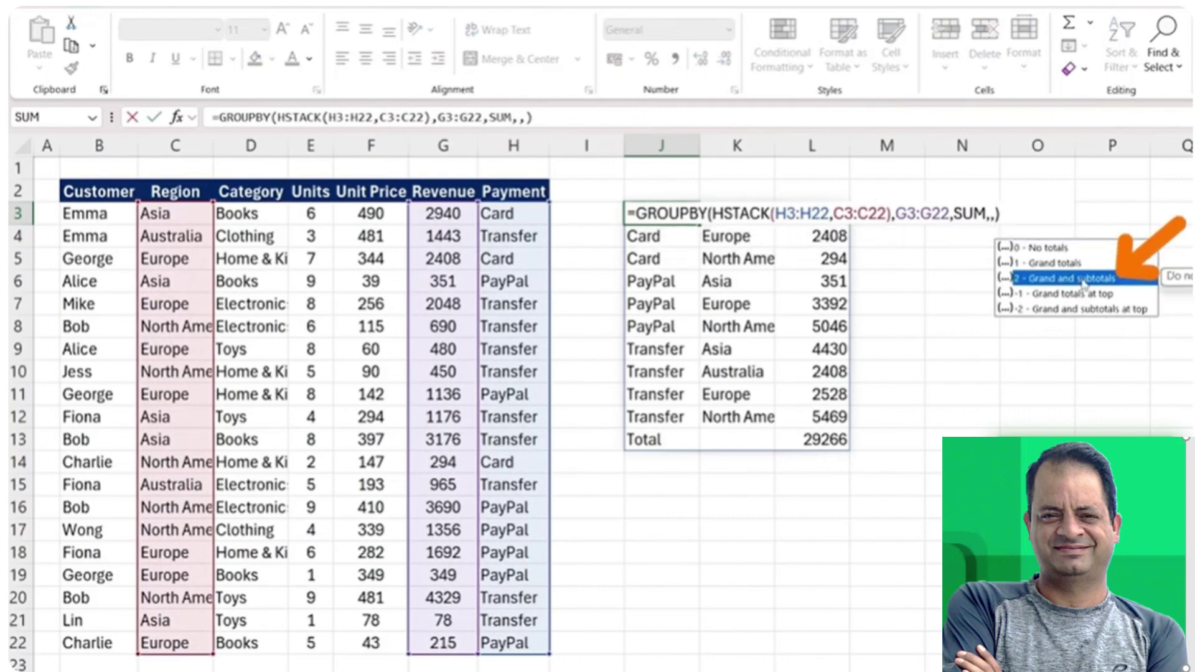
double_click(1085, 280)
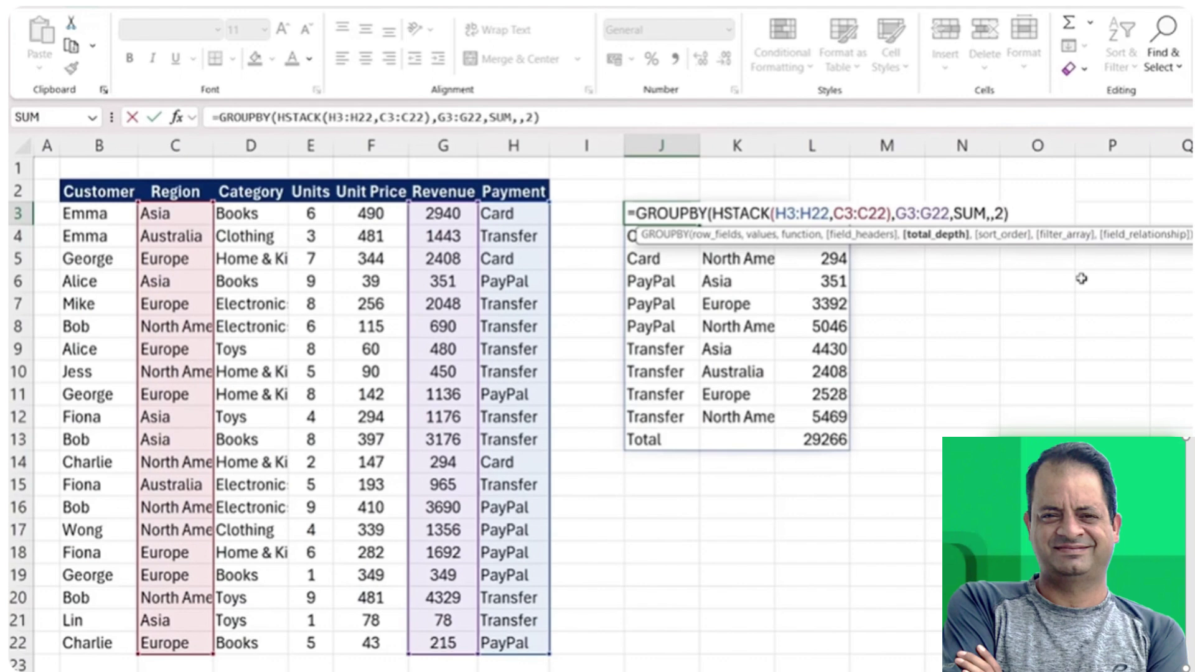
key(Return)
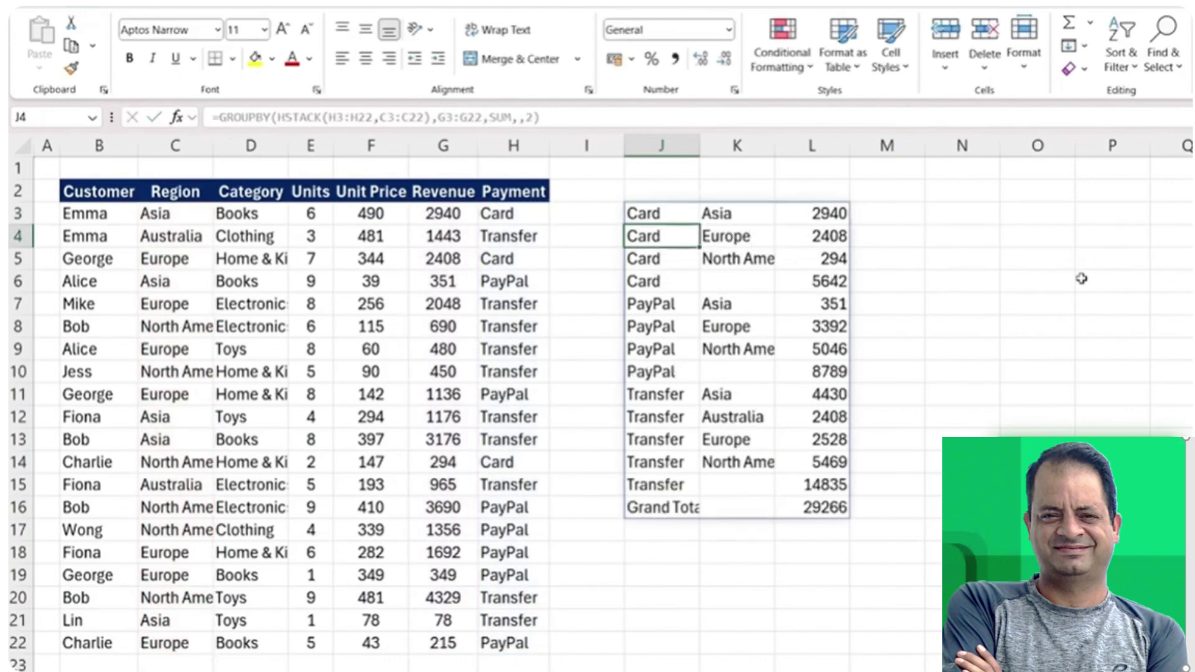
key(Up)
key(Down)
key(Down)
key(Down)
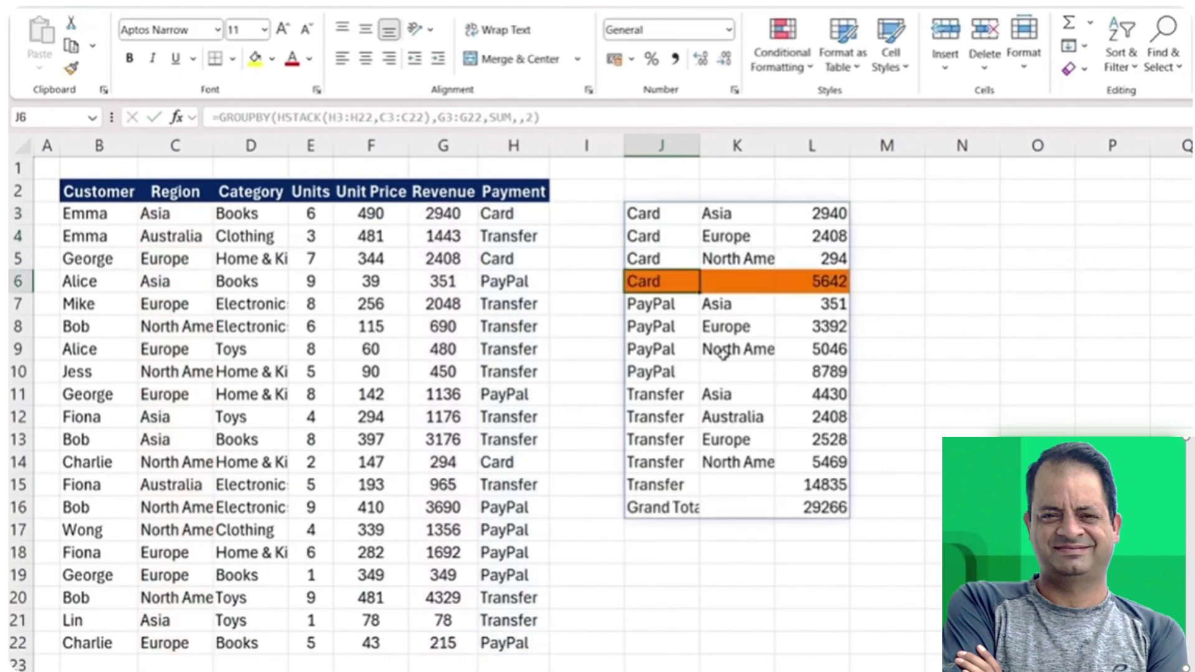
key(shift+Right)
key(shift+Right)
key(Down)
key(Down)
key(Down)
key(Down)
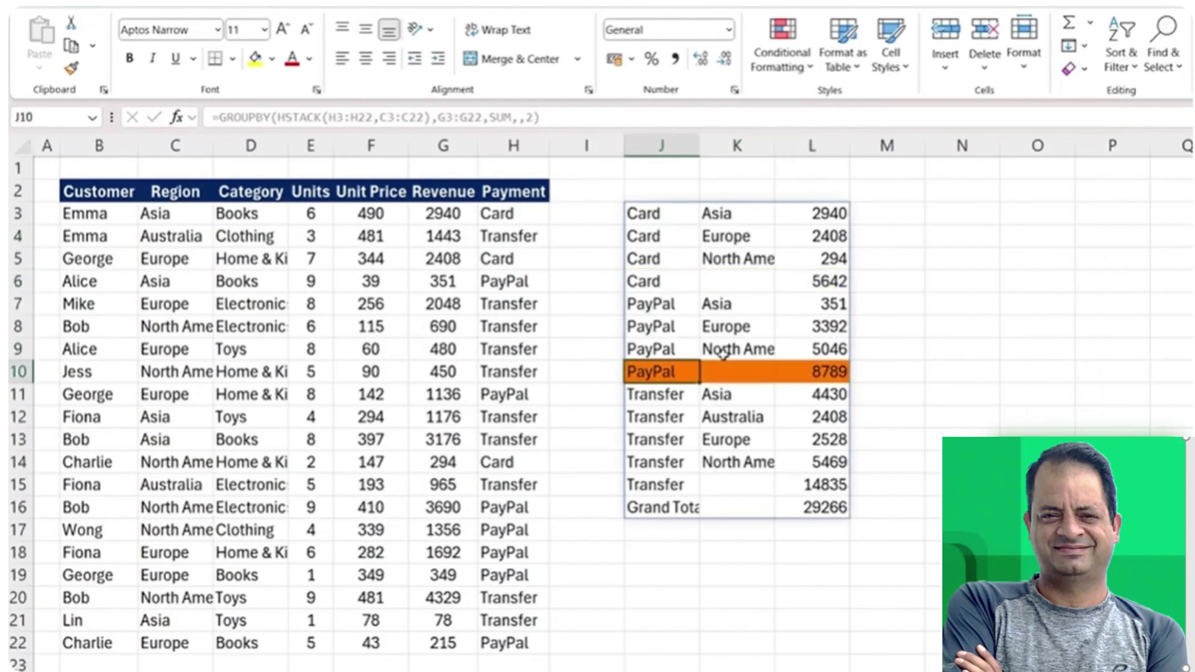